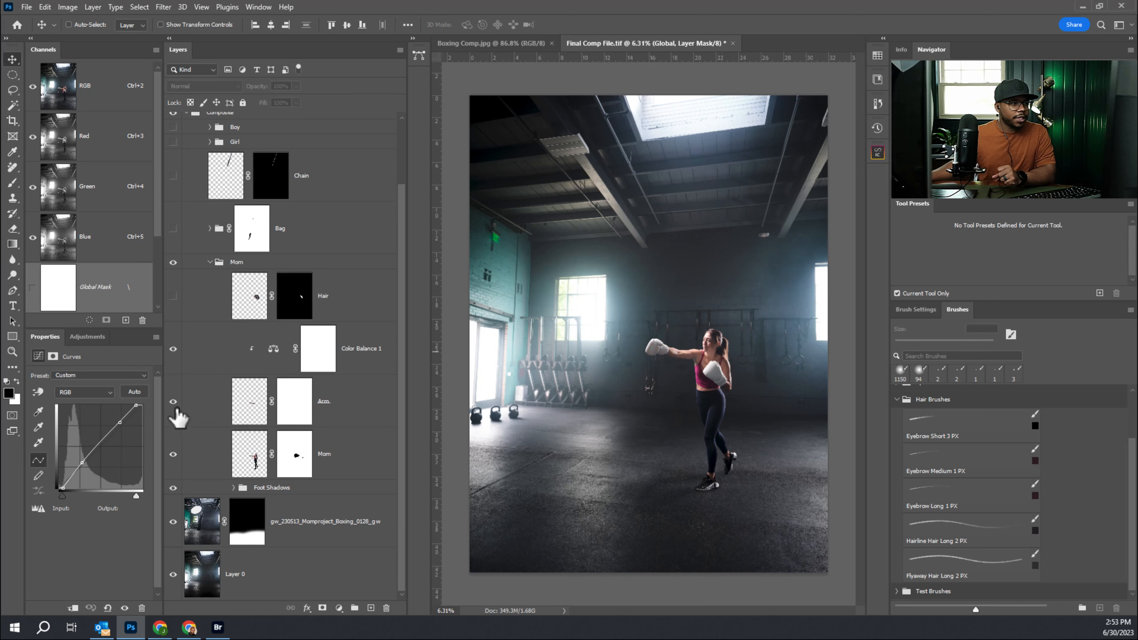
Step: Make the hair, bag, chain, girl, boy, Cars and Global layers visible in the final boxing composite
left_click(173, 454)
left_click(174, 454)
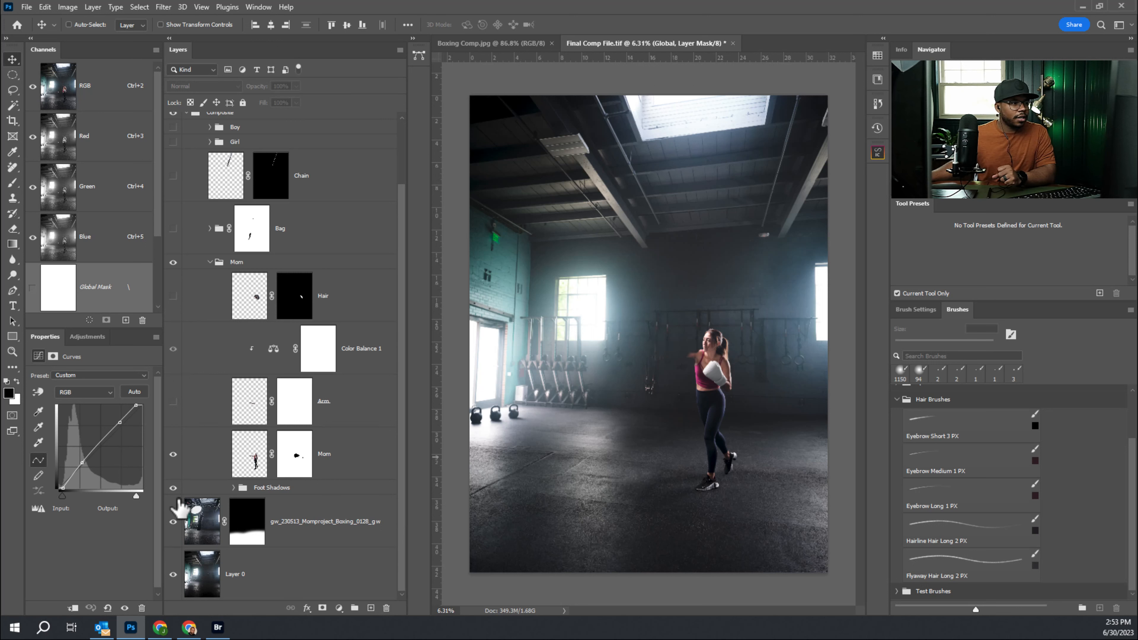
left_click_drag(174, 489, 175, 299)
left_click_drag(177, 229, 172, 134)
scroll(238, 201, "up", 3)
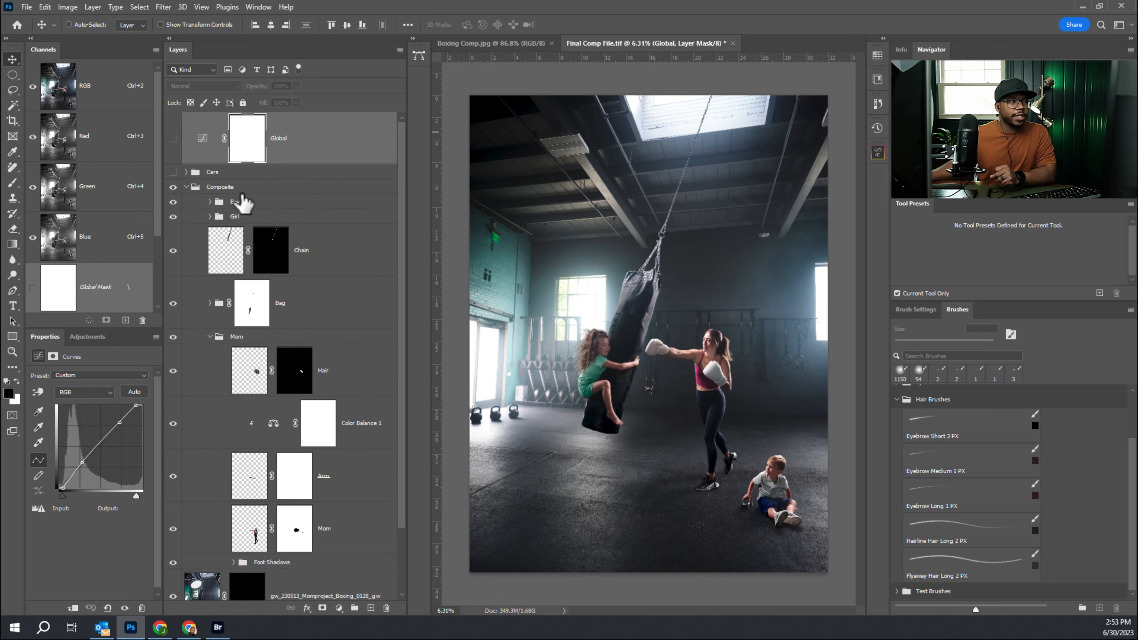
left_click(173, 172)
left_click(174, 139)
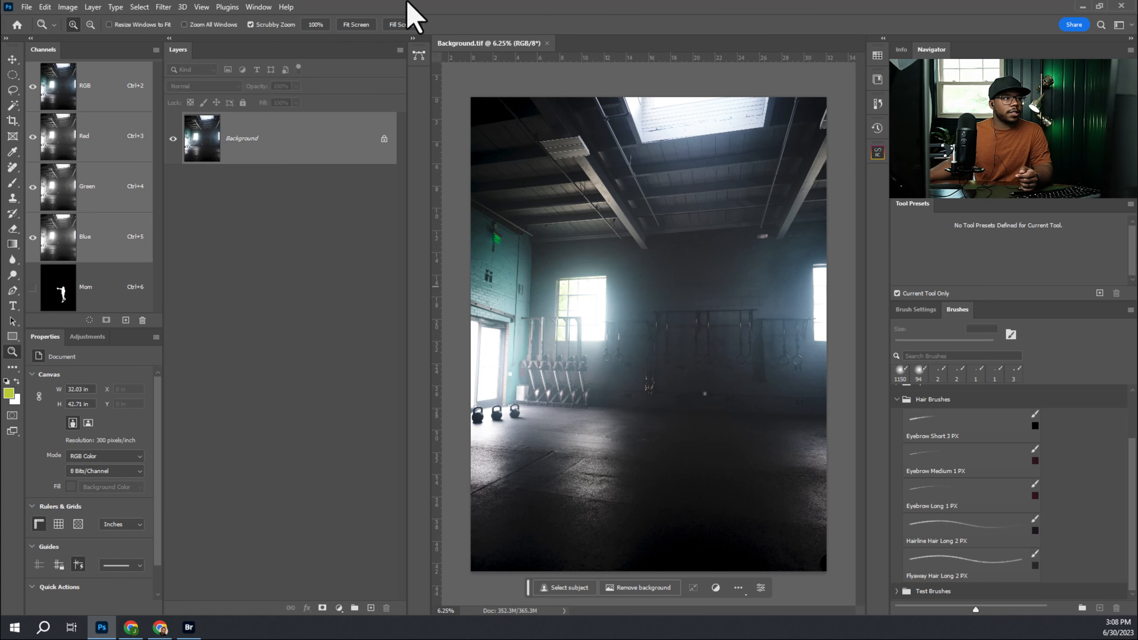
Step: Rearrange the workspace panels, making the Layers panel's column narrower
left_click_drag(177, 50, 161, 93)
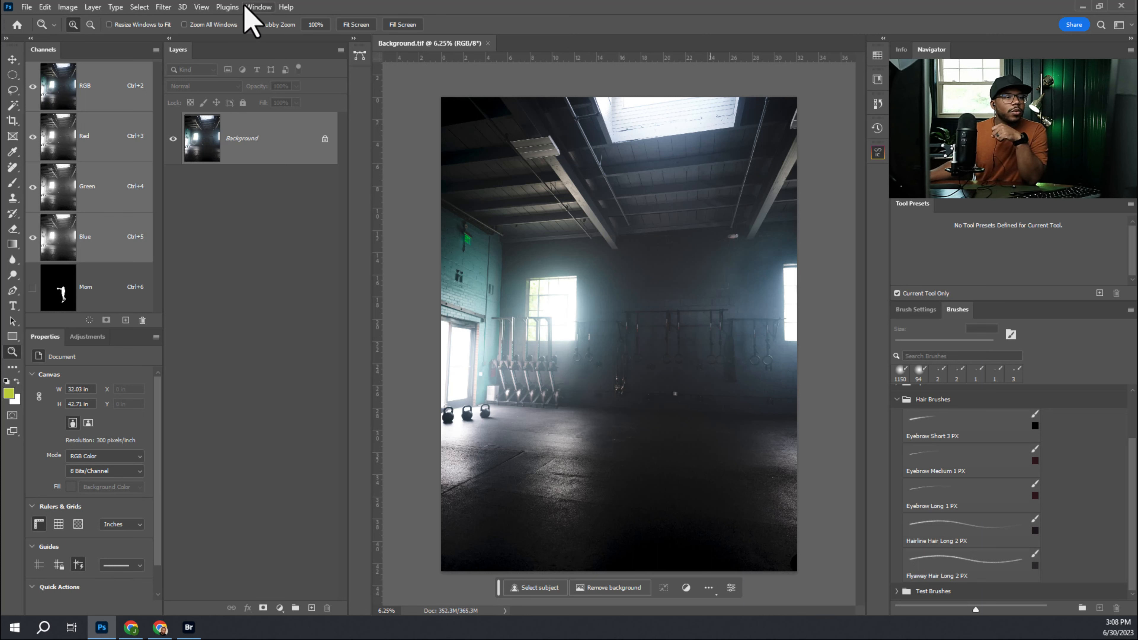
left_click(360, 54)
left_click(360, 54)
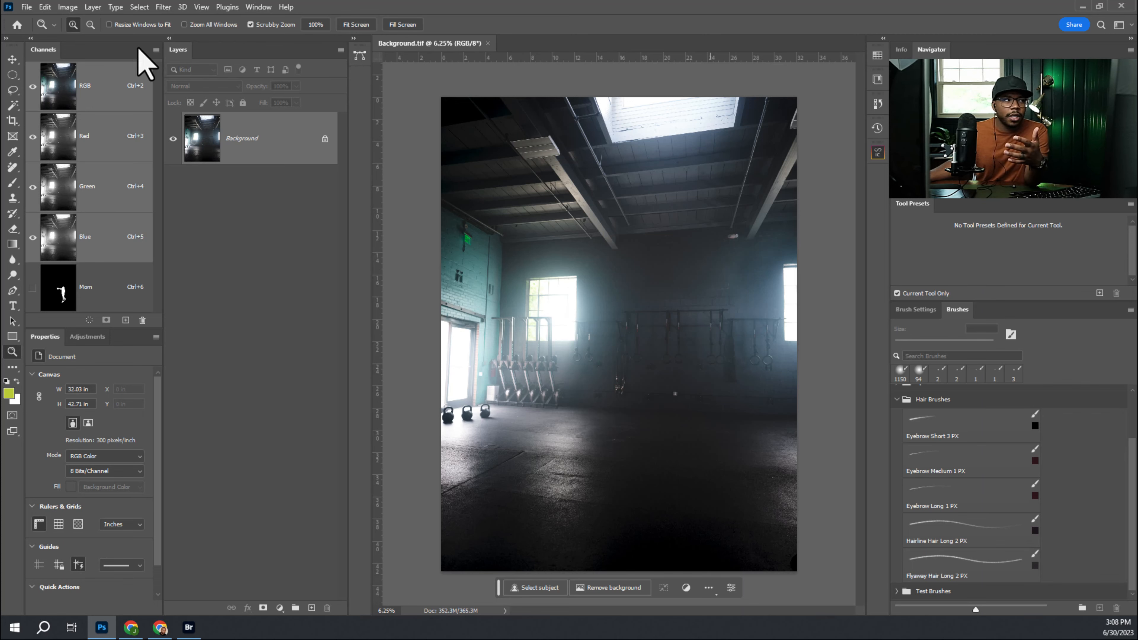
mouse_move(16, 63)
left_mouse_down()
mouse_move(664, 103)
mouse_move(376, 140)
mouse_move(10, 64)
mouse_move(9, 42)
mouse_move(8, 57)
left_mouse_up()
Step: Save the panel layout as a new workspace named Tutorial Workspace, capturing keyboard shortcuts, menus and toolbar
left_click(259, 6)
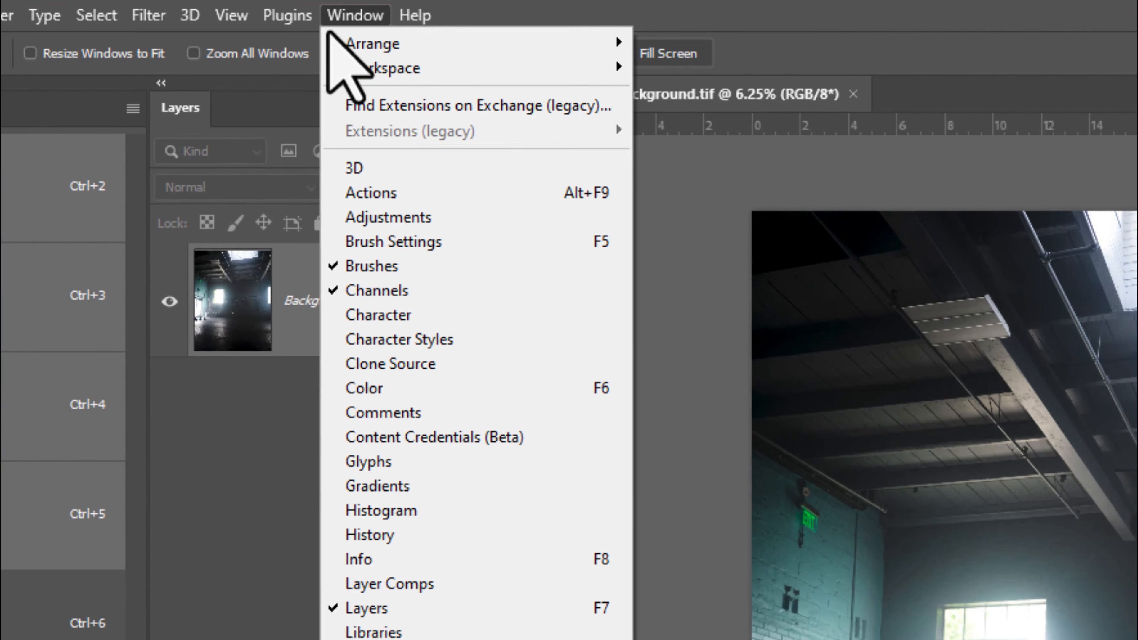
mouse_move(357, 74)
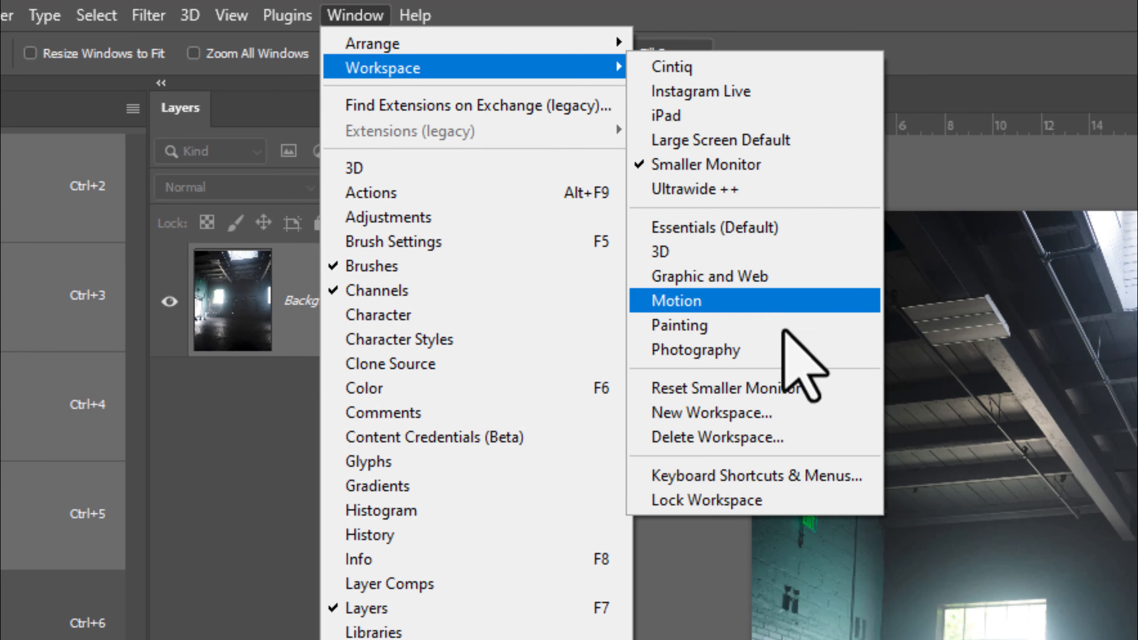
left_click(826, 414)
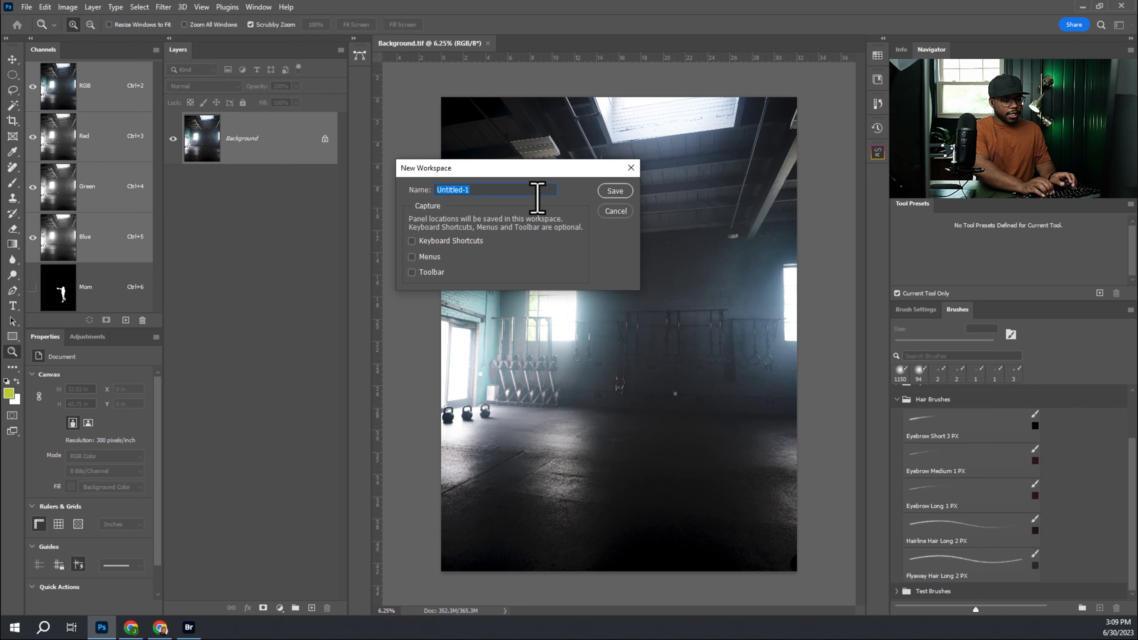
type("Tutorial ")
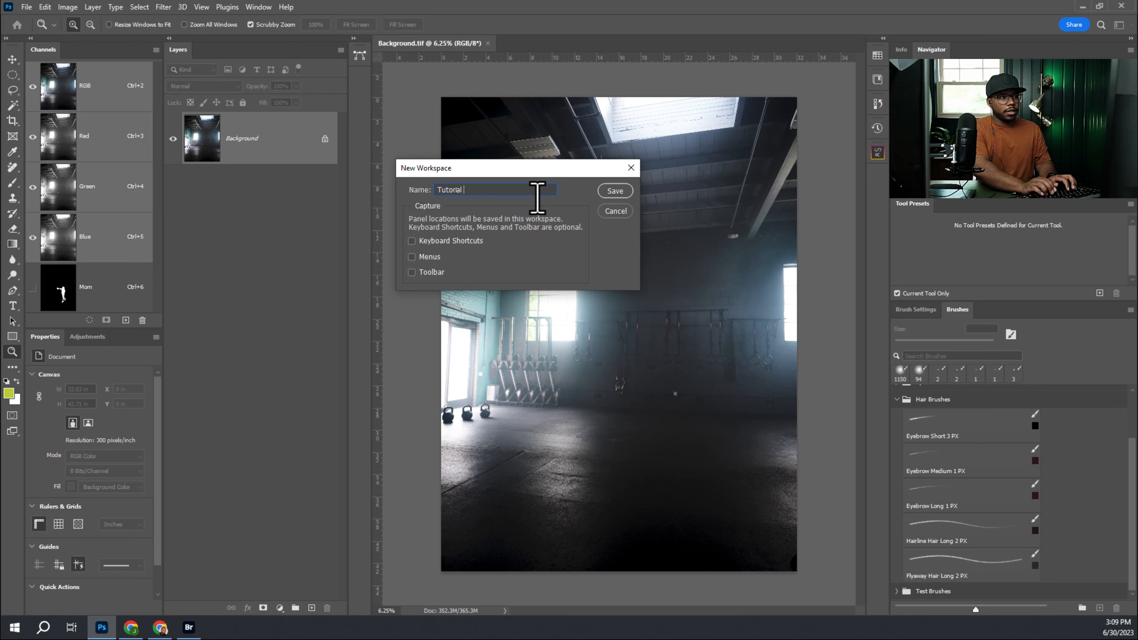
type("Workspace")
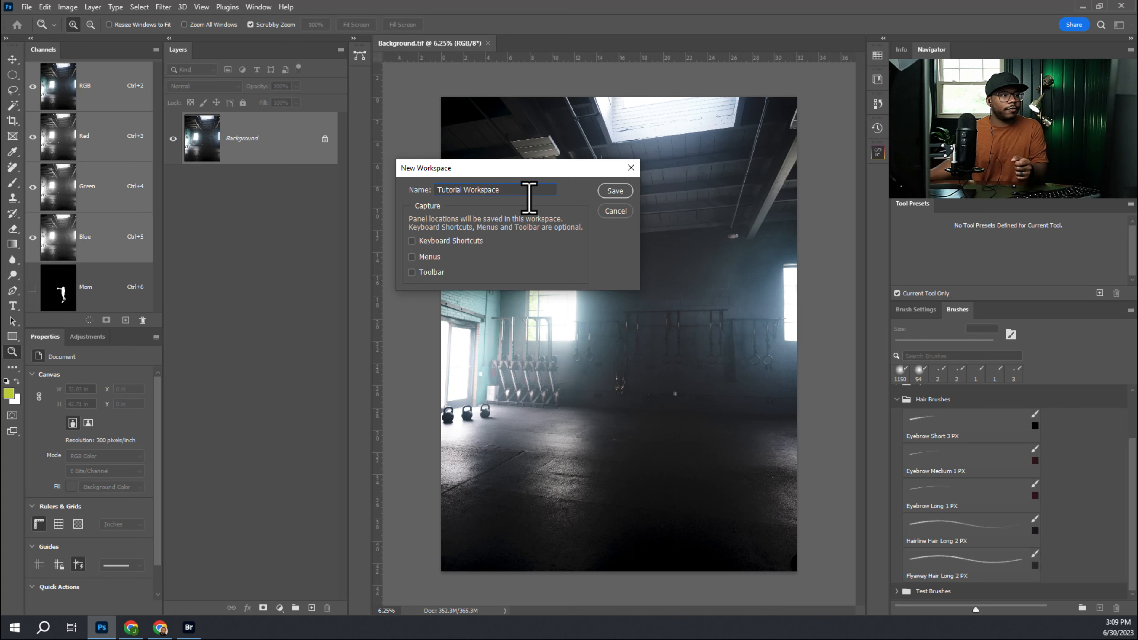
left_click(411, 241)
left_click(411, 257)
left_click(411, 272)
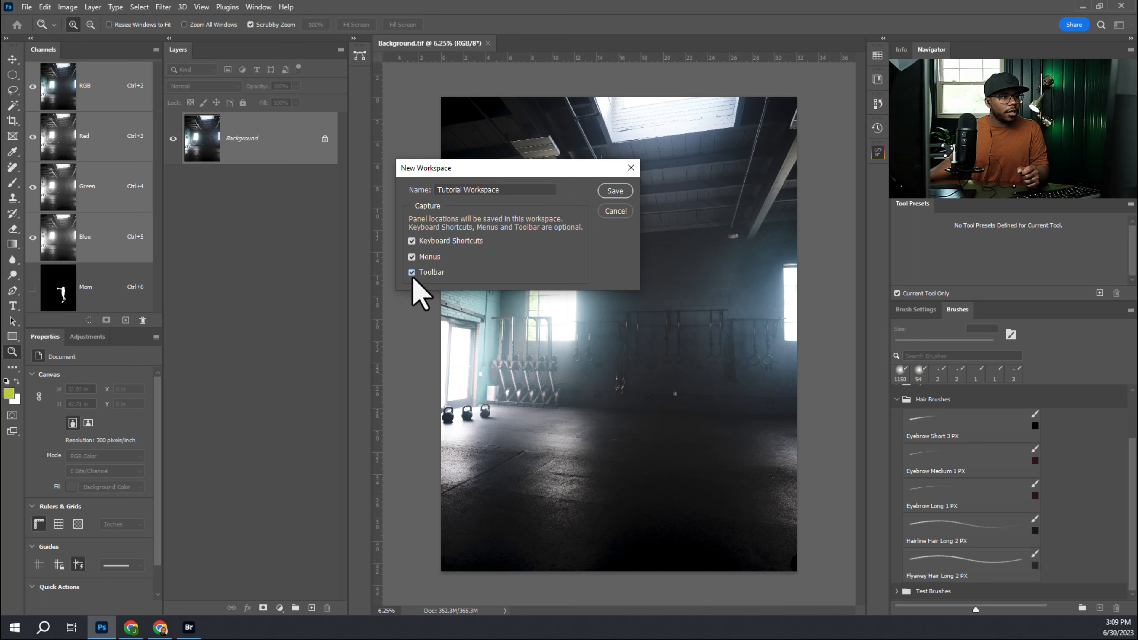
left_click(614, 191)
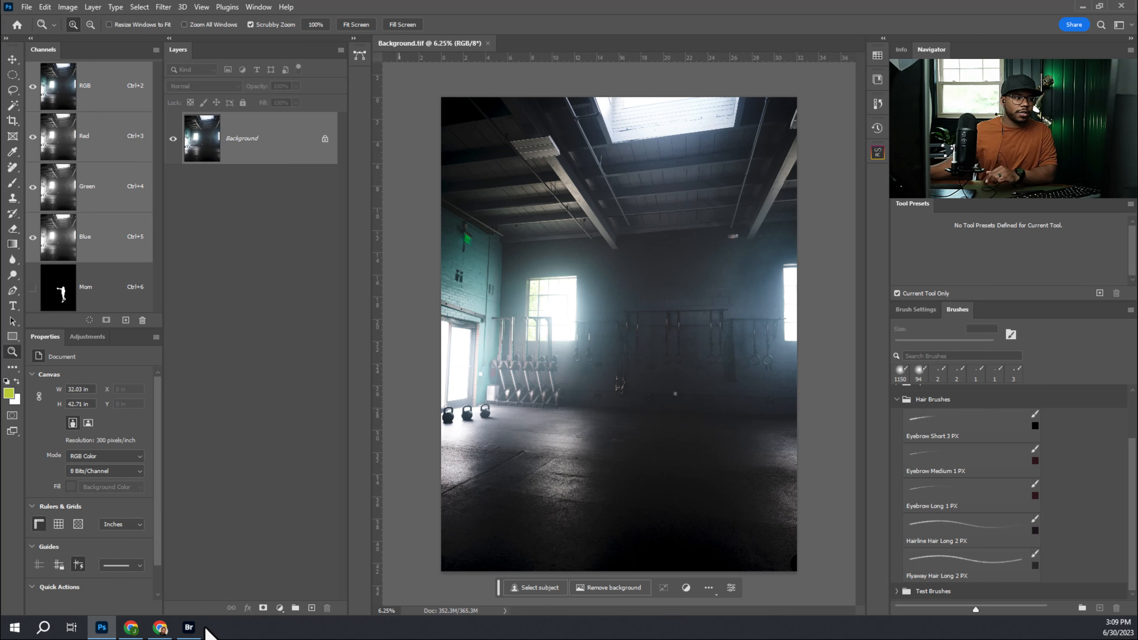
Step: Bring up Adobe Bridge and place Mom Main.tif into the Background document as an embedded smart object at full size
left_click(189, 628)
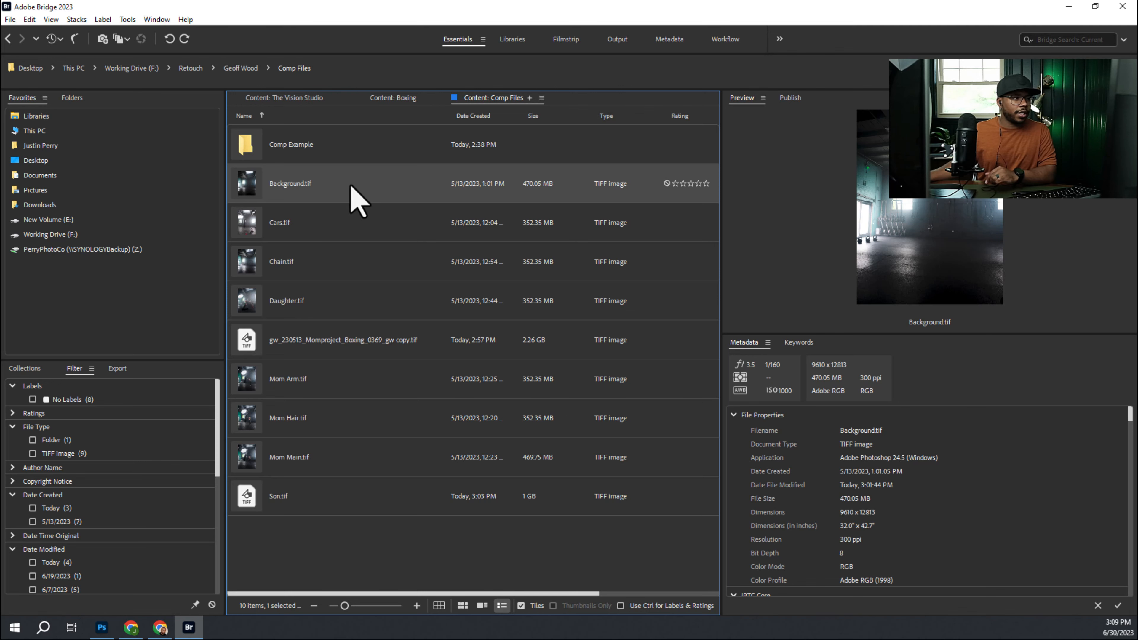
double_click(372, 6)
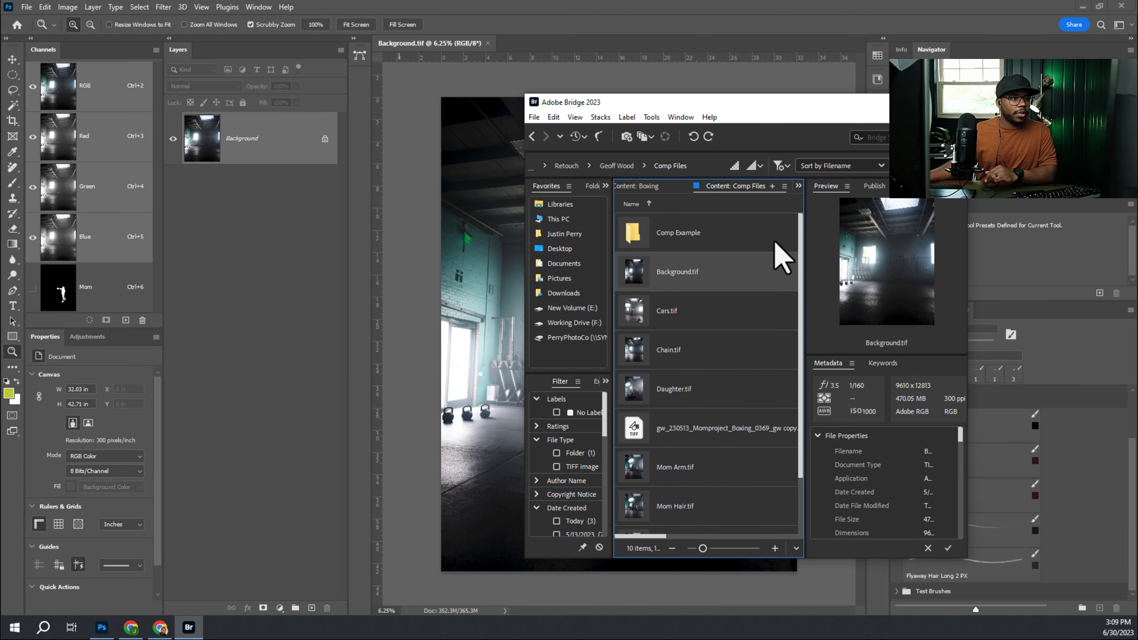
left_click_drag(800, 392, 807, 528)
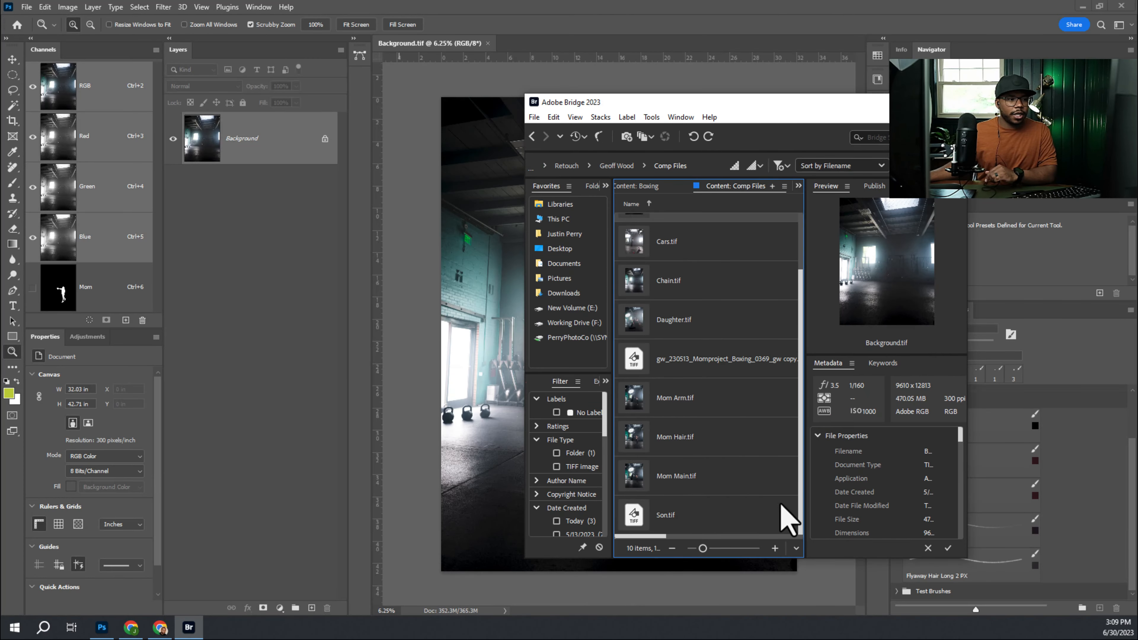
left_click(764, 493)
left_click_drag(635, 491, 493, 414)
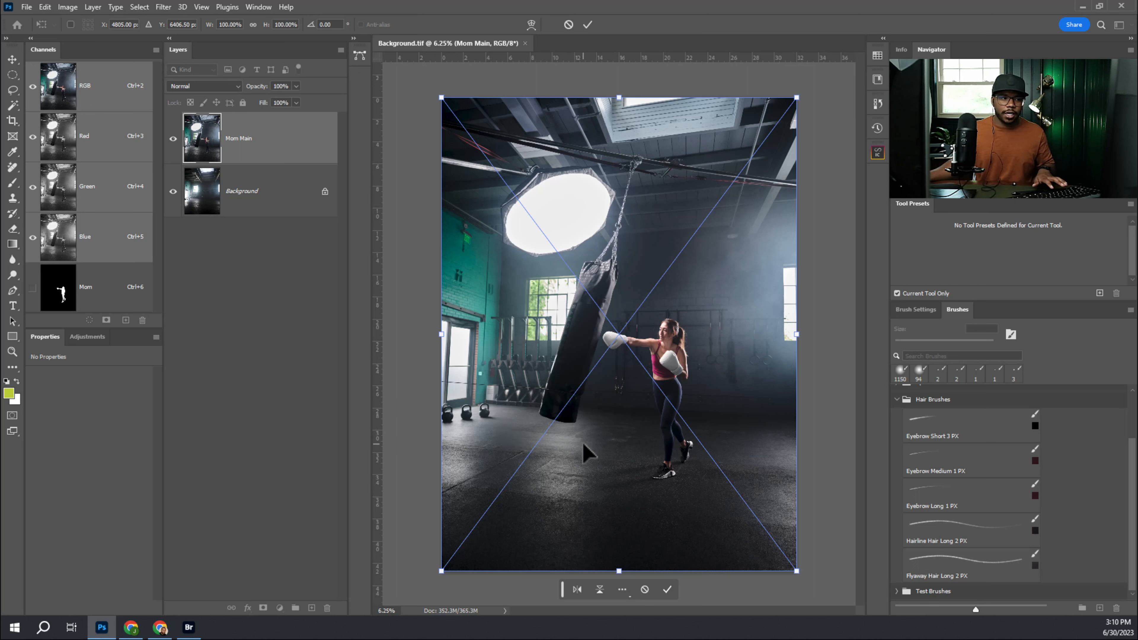
key("Return")
key("z")
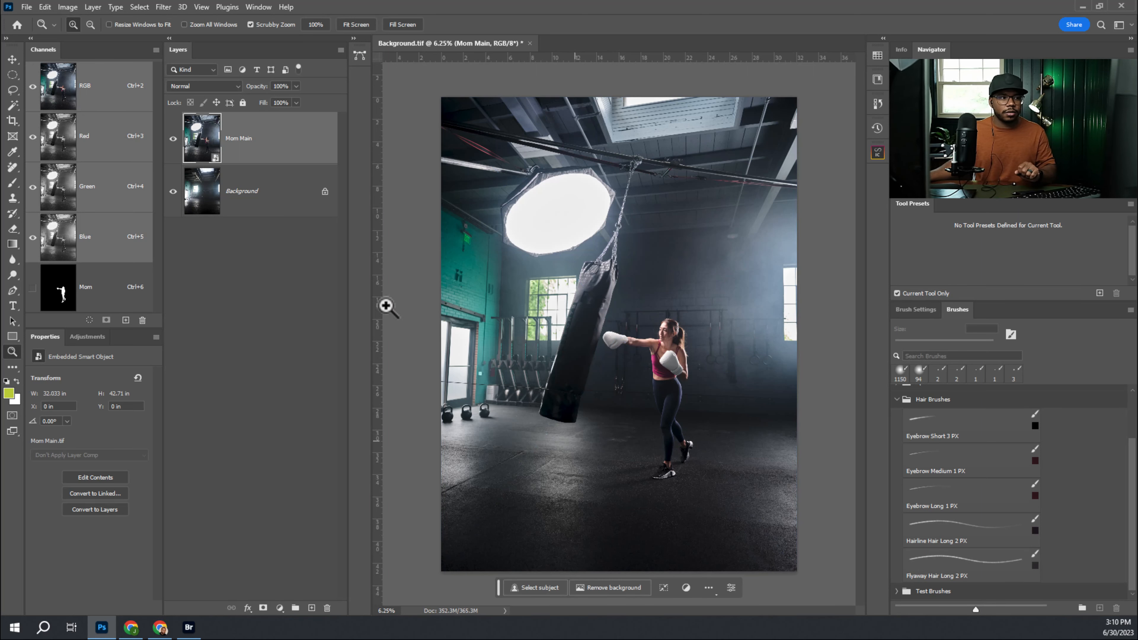
Step: Compare the embedded Mom Main layer with the background by toggling its visibility, and delete the layer
left_click(172, 139)
left_click(173, 139)
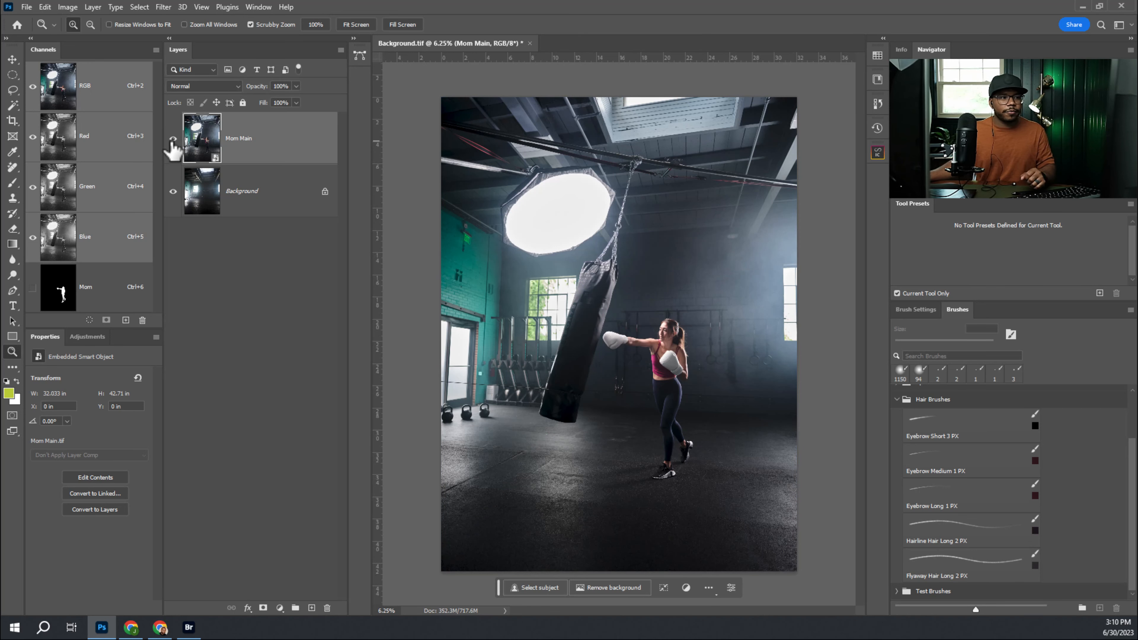
left_click(530, 211)
left_click(655, 291, "alt")
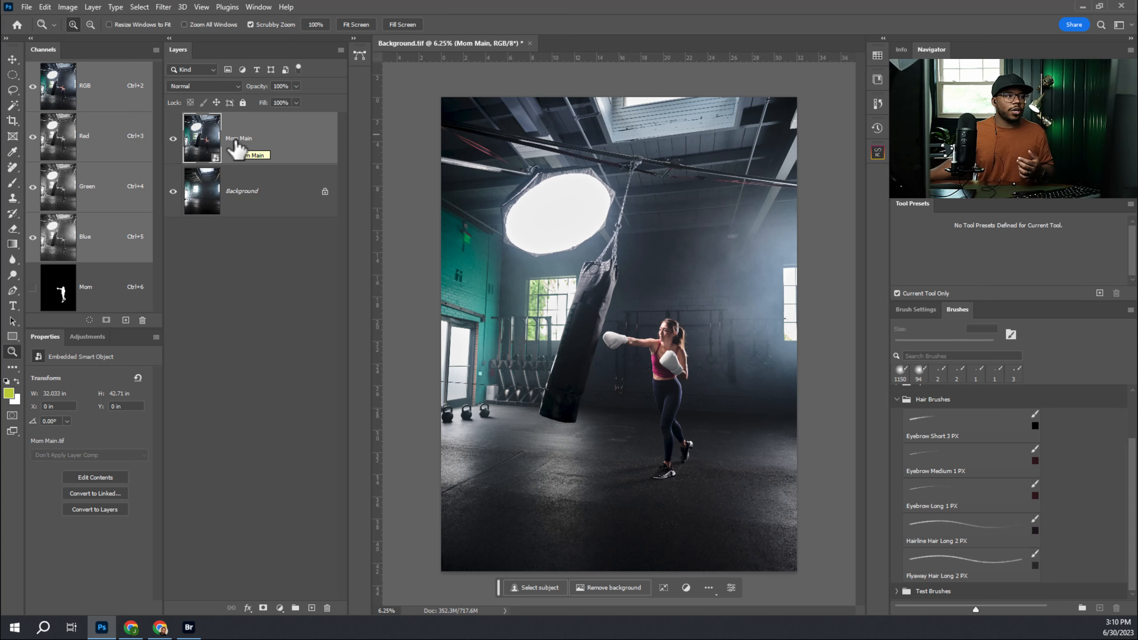
left_click(173, 139)
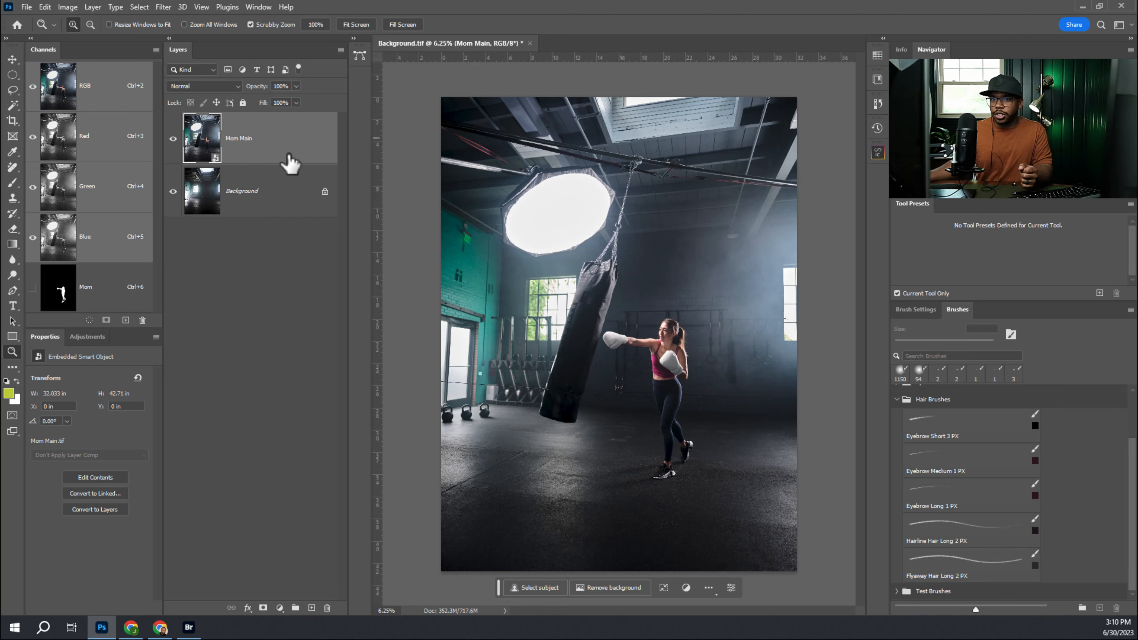
left_click_drag(305, 146, 327, 608)
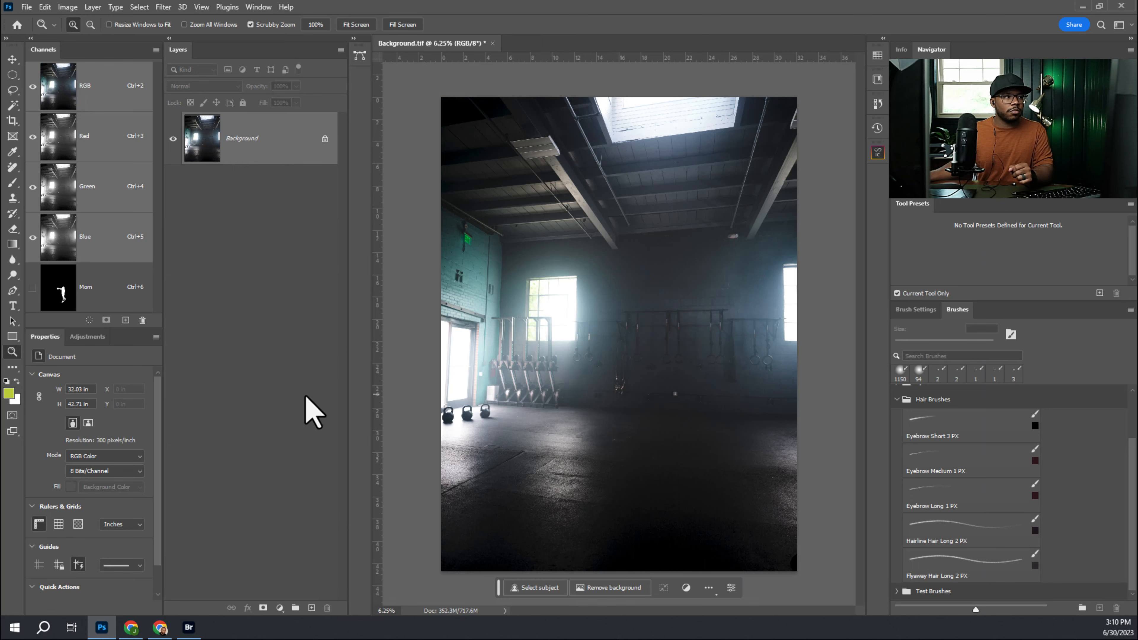
Step: Place Mom Main.tif over the background as a linked smart object and toggle its visibility to check the alignment
left_click(27, 8)
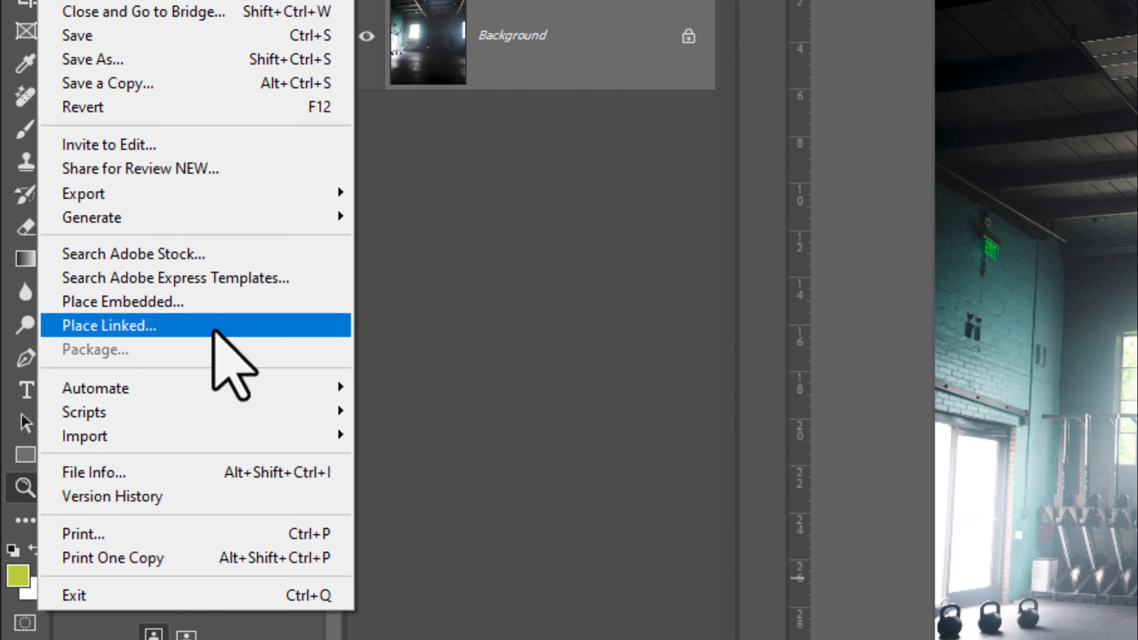
left_click(213, 332)
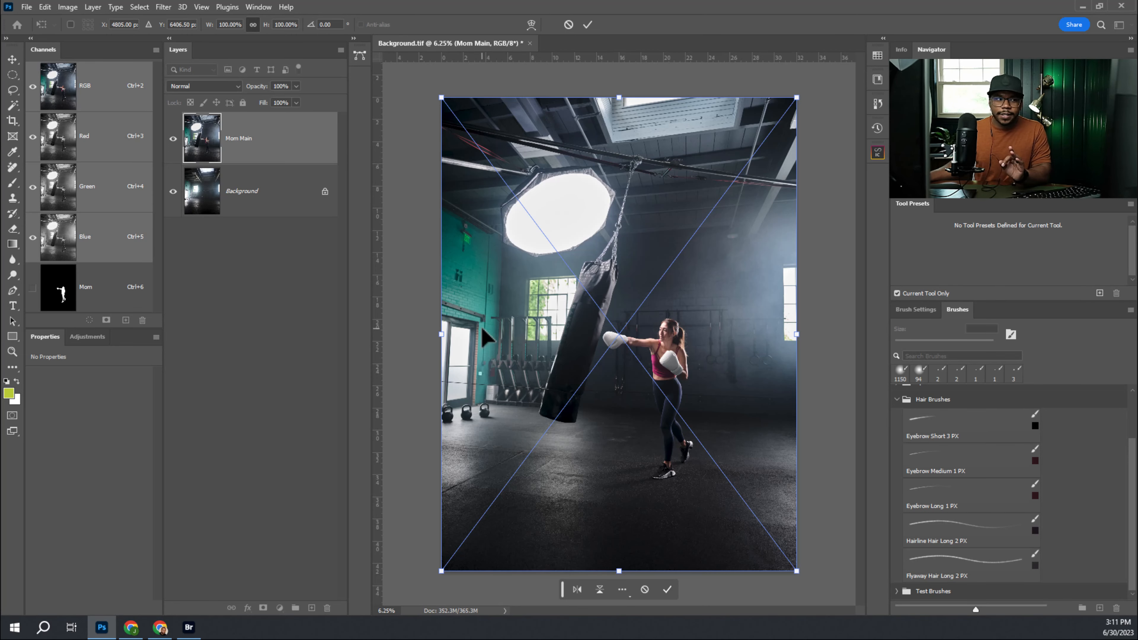
key("Return")
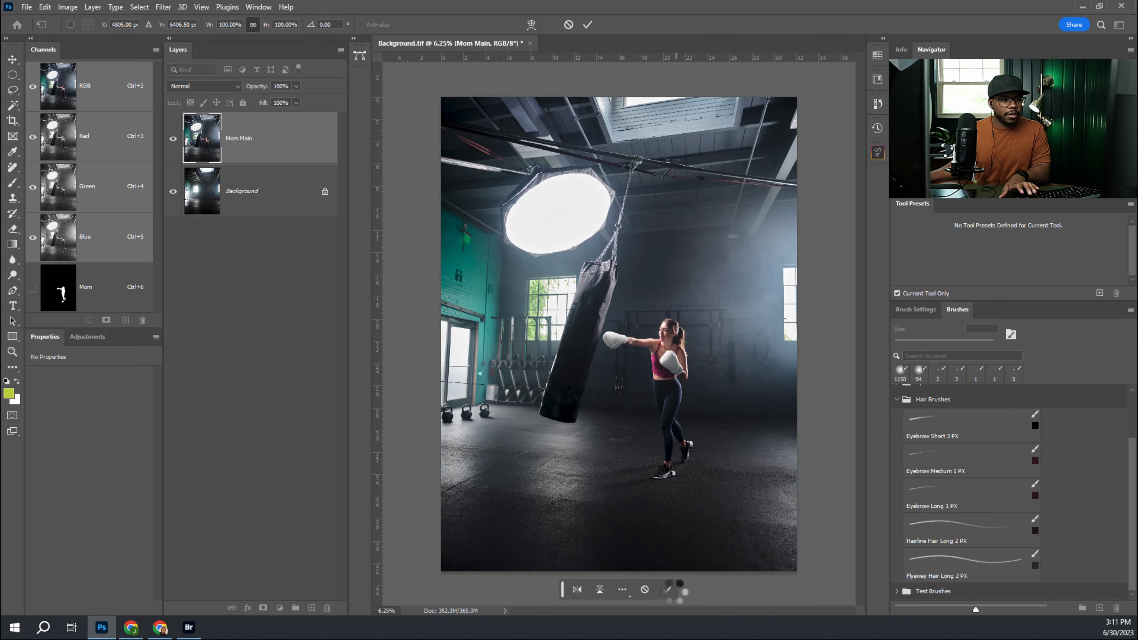
key("z")
left_click(173, 140)
left_click(173, 139)
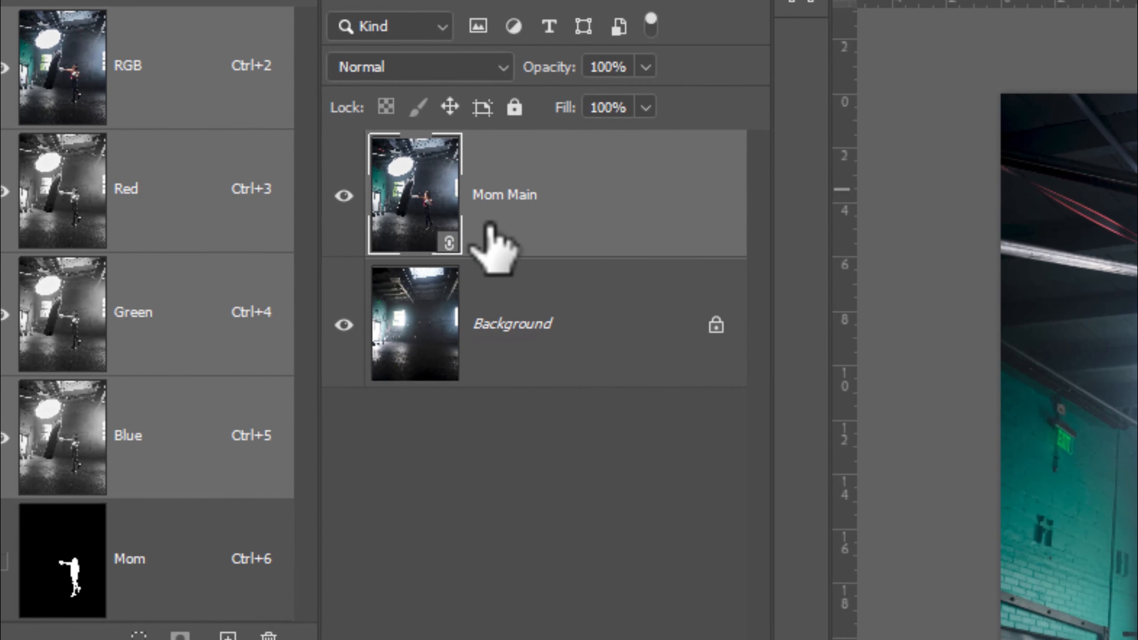
Step: Open the source file of the linked Mom Main smart object and compare it with the Background document
double_click(449, 245)
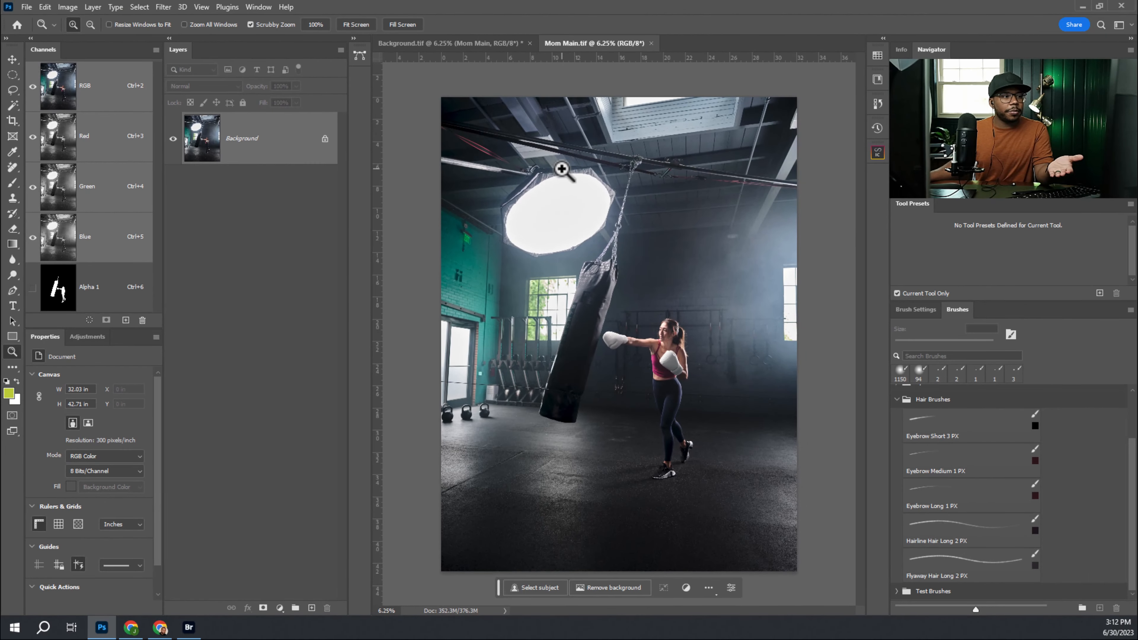
left_click(482, 43)
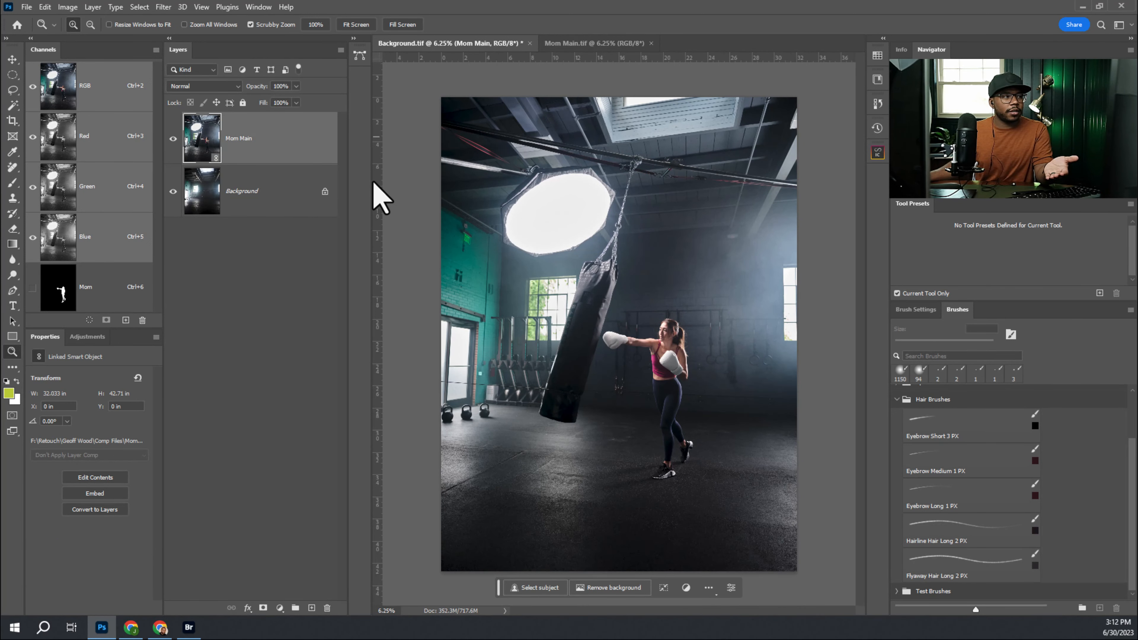
left_click(571, 45)
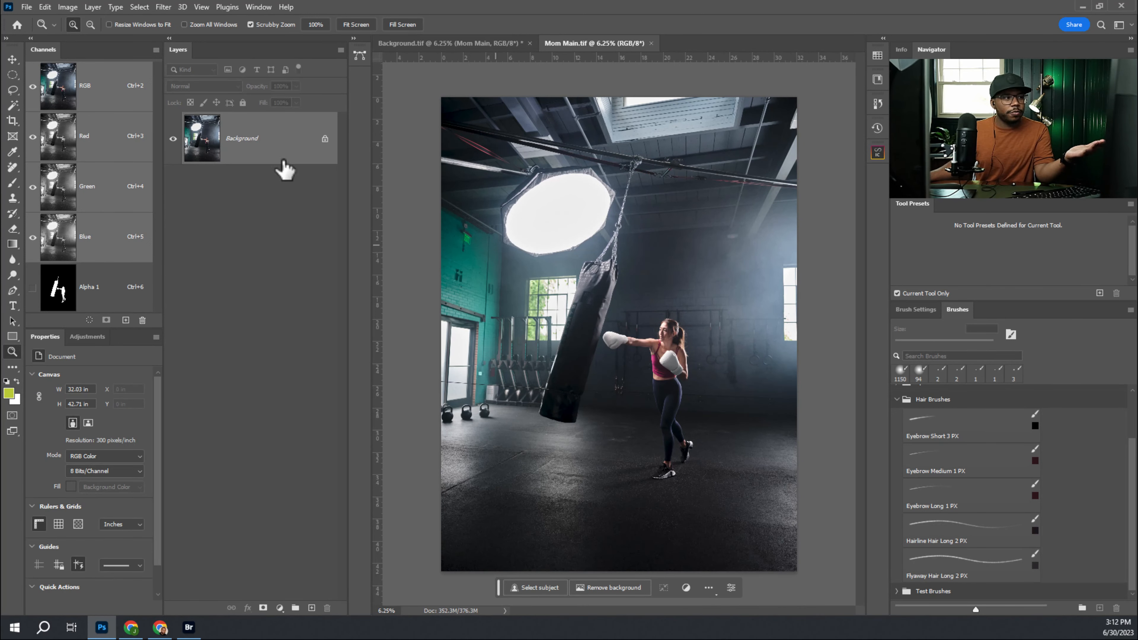
left_click(490, 43)
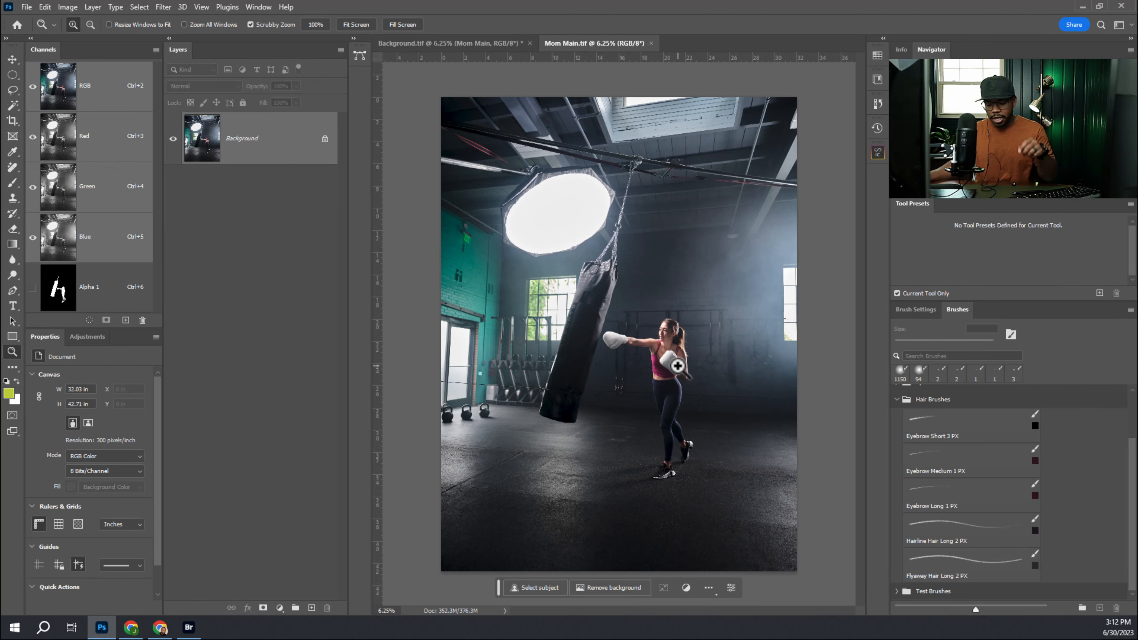
Step: Scribble yellow-green test strokes across the Mom Main image with an 830 px brush, and revert the file to its opened state
key("b")
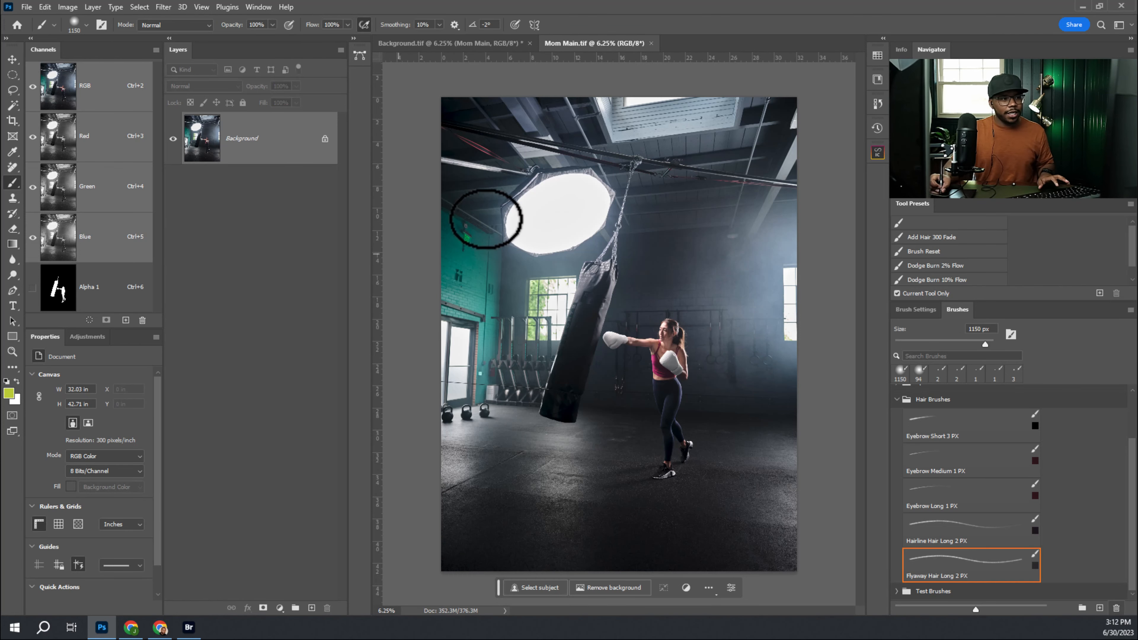
left_click_drag(566, 291, 561, 297)
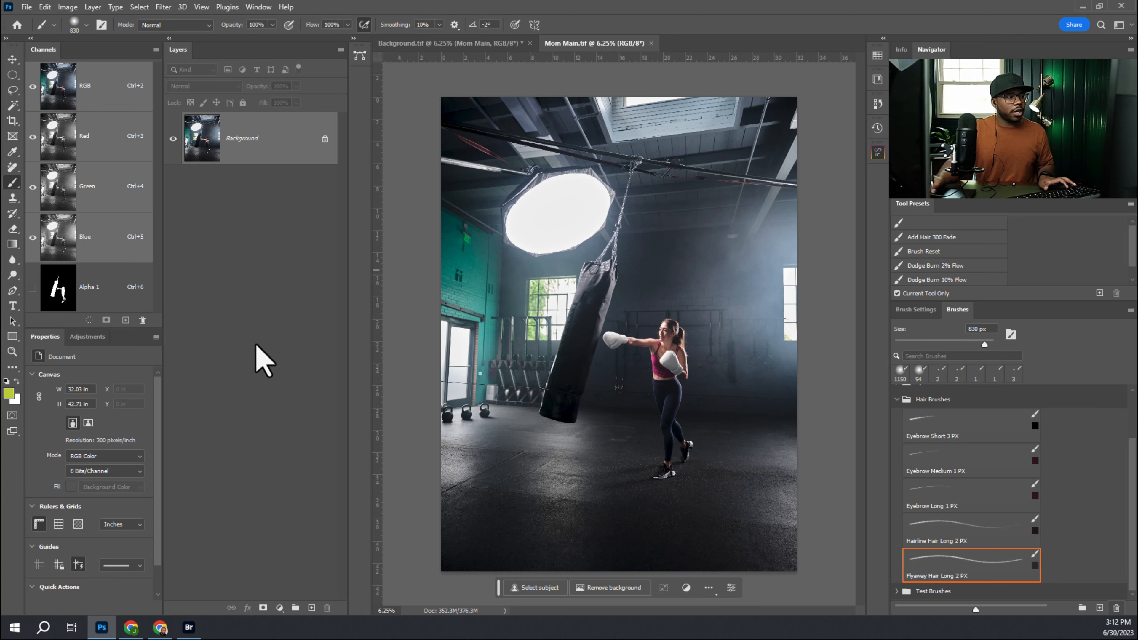
left_click_drag(529, 237, 570, 240)
mouse_move(656, 257)
left_mouse_down()
mouse_move(676, 397)
mouse_move(672, 211)
mouse_move(573, 413)
left_mouse_up()
mouse_move(766, 149)
left_mouse_down()
mouse_move(566, 407)
mouse_move(537, 461)
left_mouse_up()
left_click_drag(595, 339, 698, 469)
left_click_drag(541, 487, 765, 380)
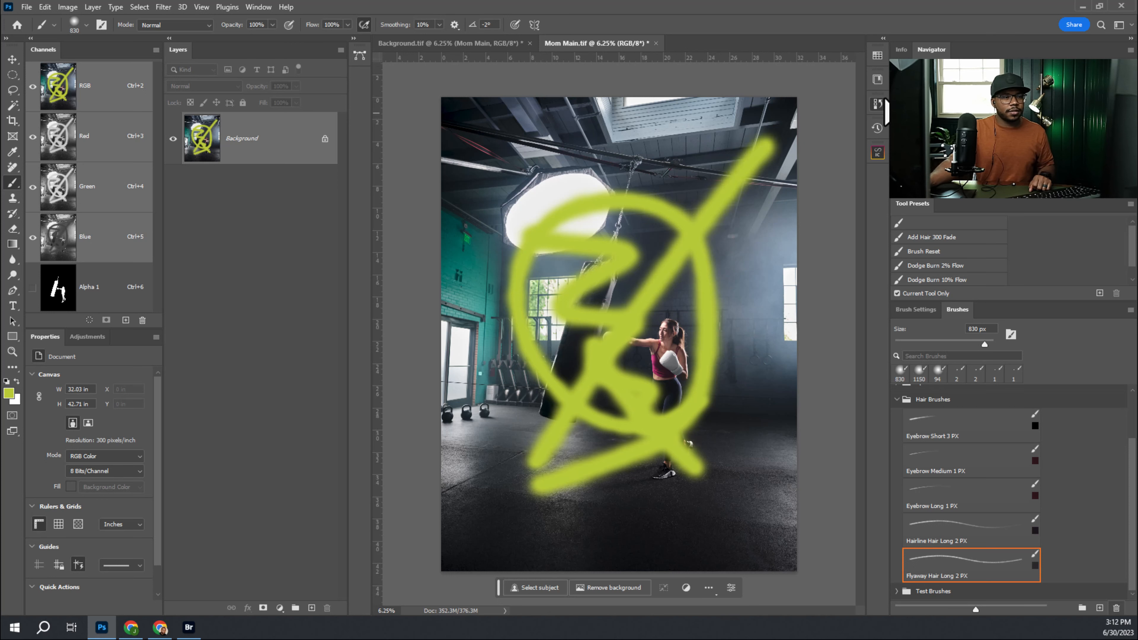
left_click(877, 128)
left_click(787, 92)
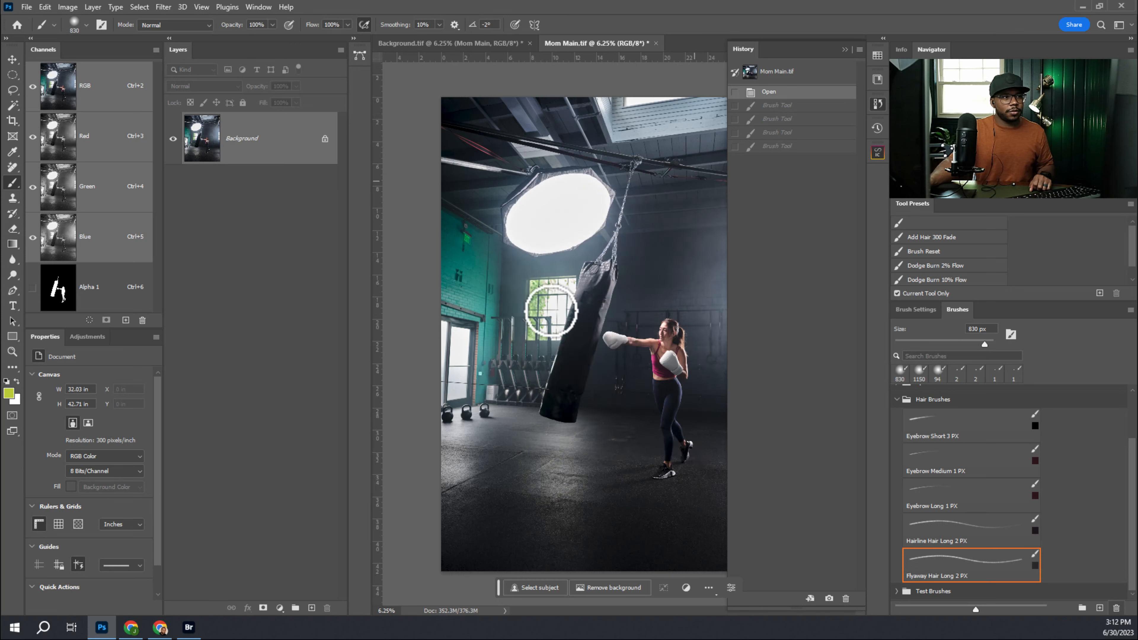
Step: Add a new layer to the Mom Main file and scribble yellow-green strokes on it with the 830 px brush
left_click(312, 608)
mouse_move(508, 135)
left_mouse_down()
mouse_move(581, 482)
mouse_move(670, 324)
left_mouse_up()
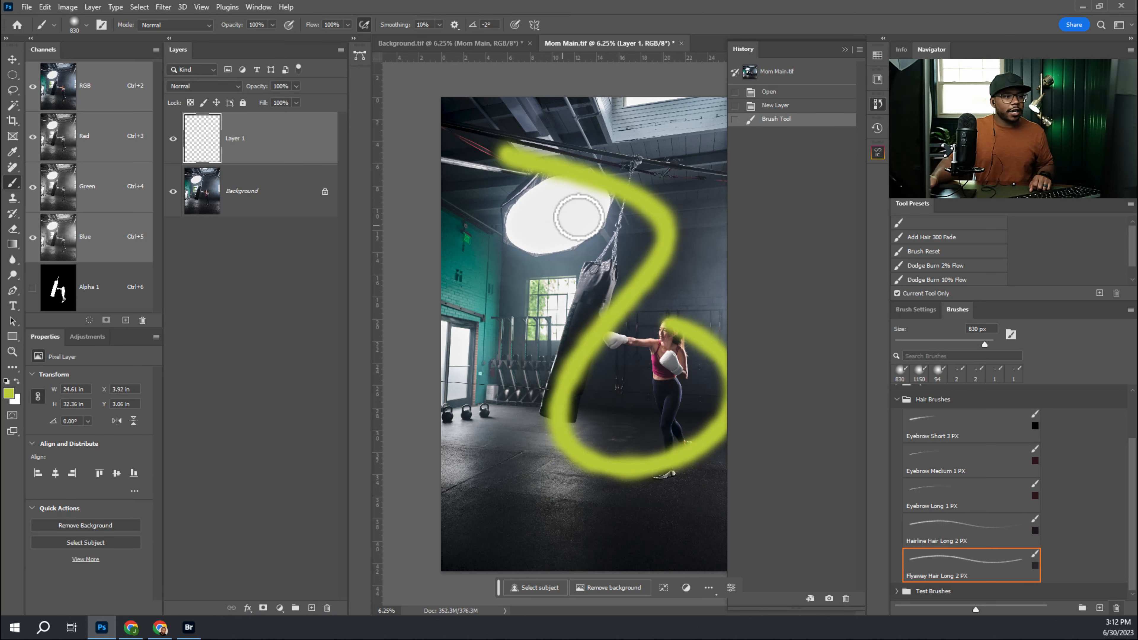
left_click_drag(597, 220, 574, 517)
left_click_drag(638, 501, 651, 497)
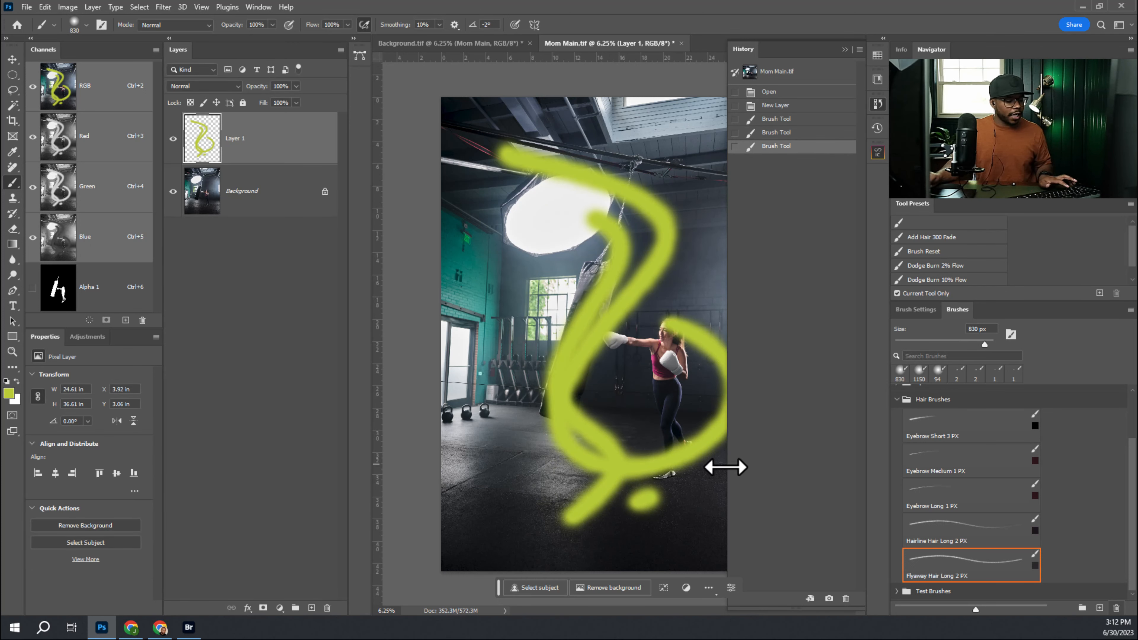
Step: Save the scribbled Mom Main file as an uncompressed TIFF with RLE layer compression, and return to the Background document
key("ctrl+k")
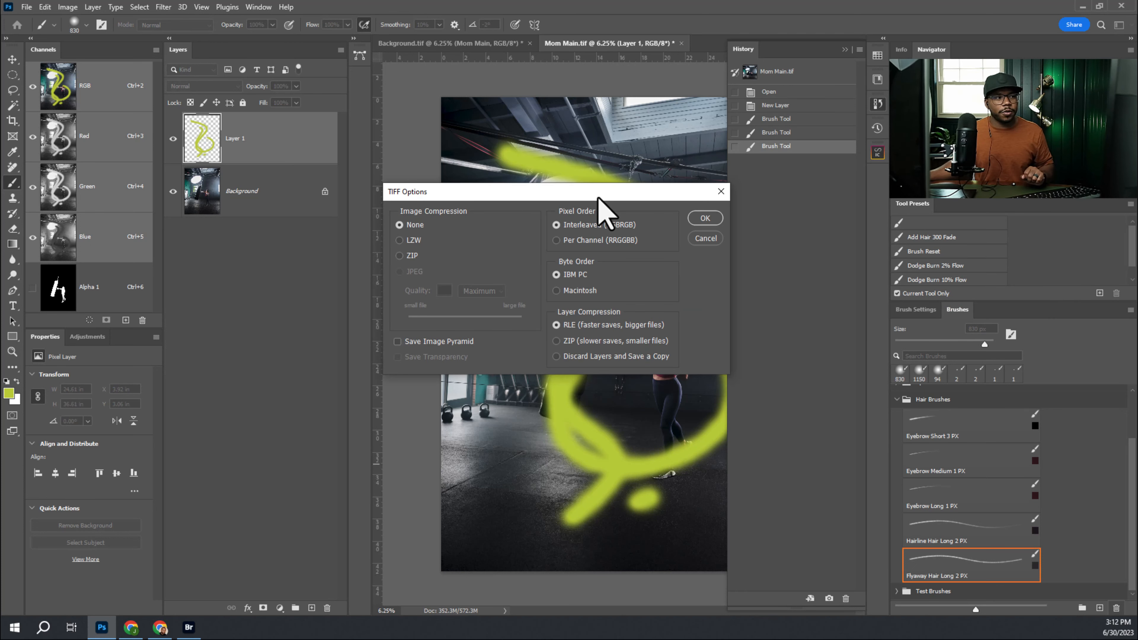
left_click(705, 218)
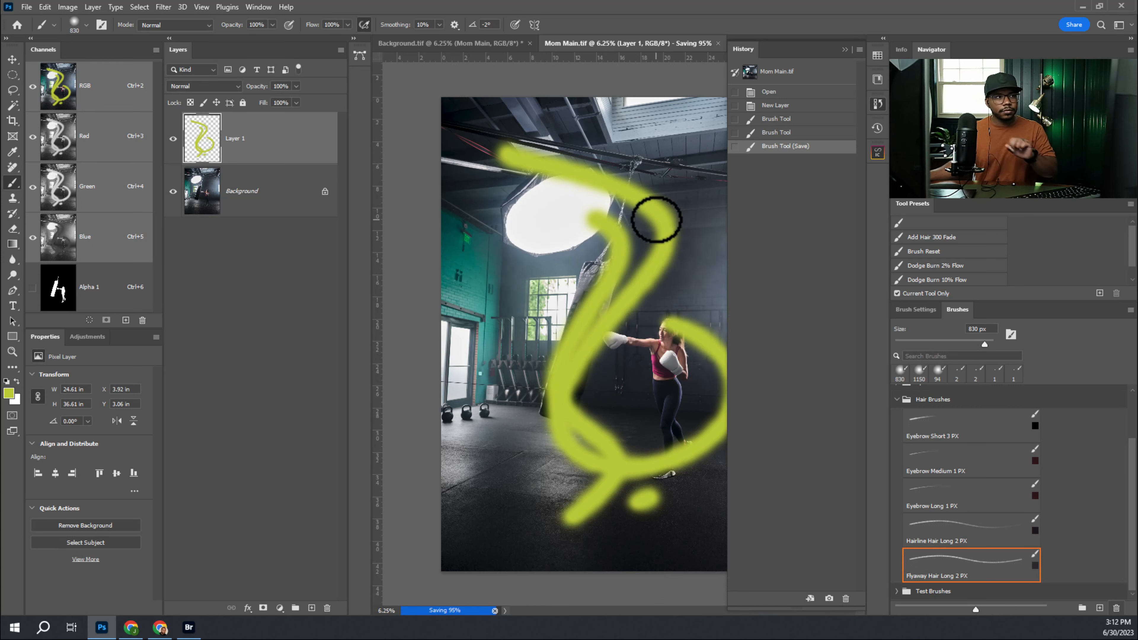
left_click(477, 44)
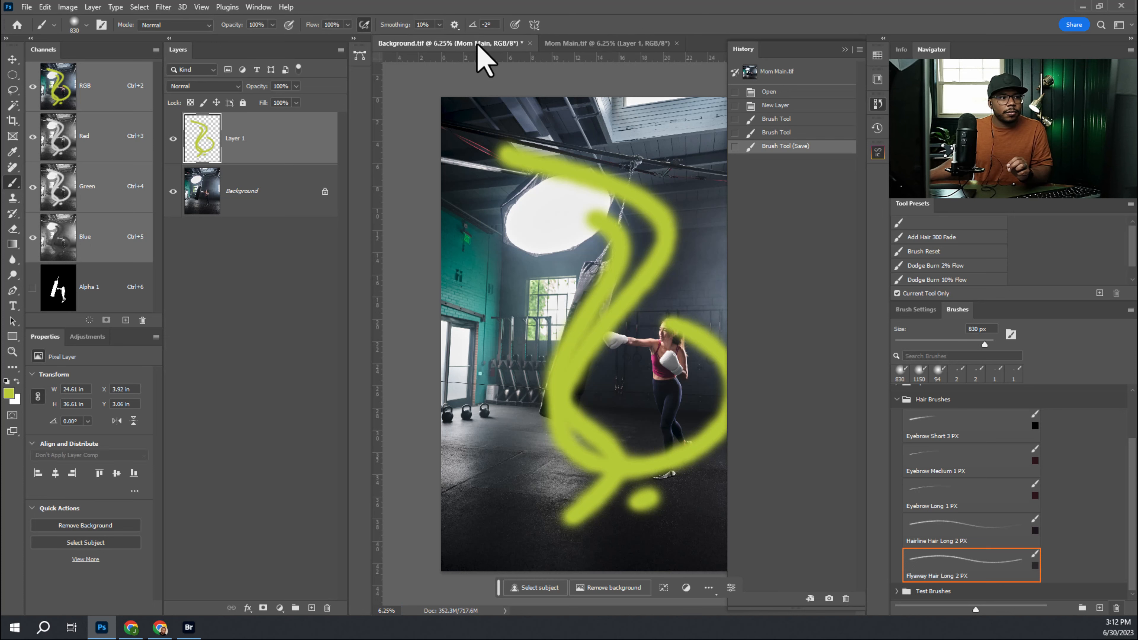
left_click(845, 49)
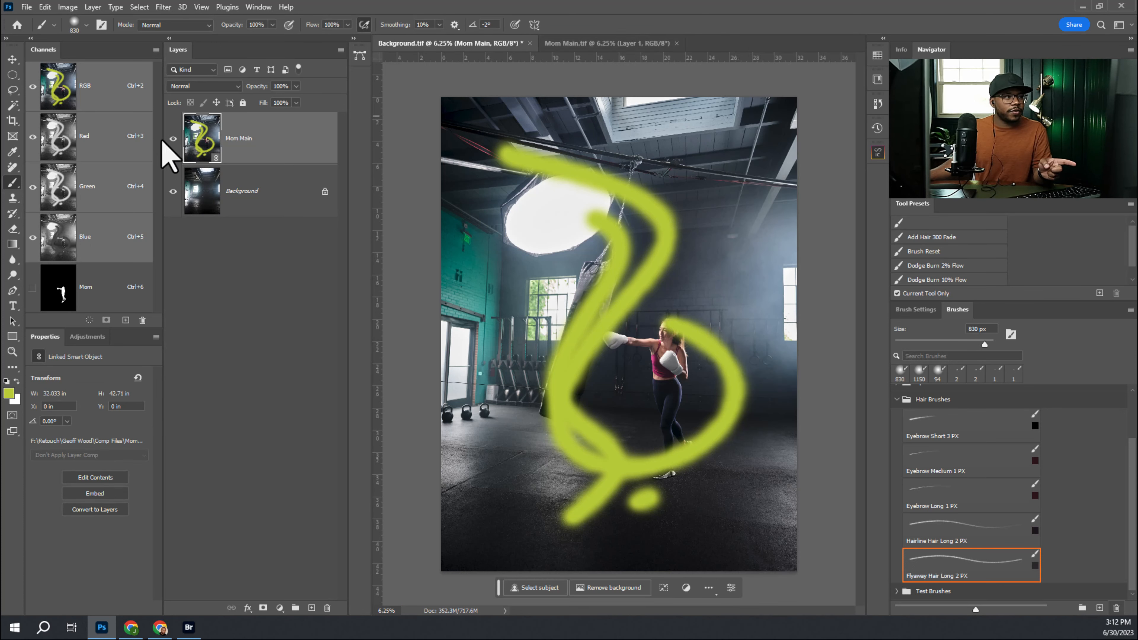
Step: Toggle the visibility of the updated Mom Main smart object to check the scribble against the background plate
left_click(173, 140)
left_click(173, 140)
left_click(173, 140)
left_click(172, 140)
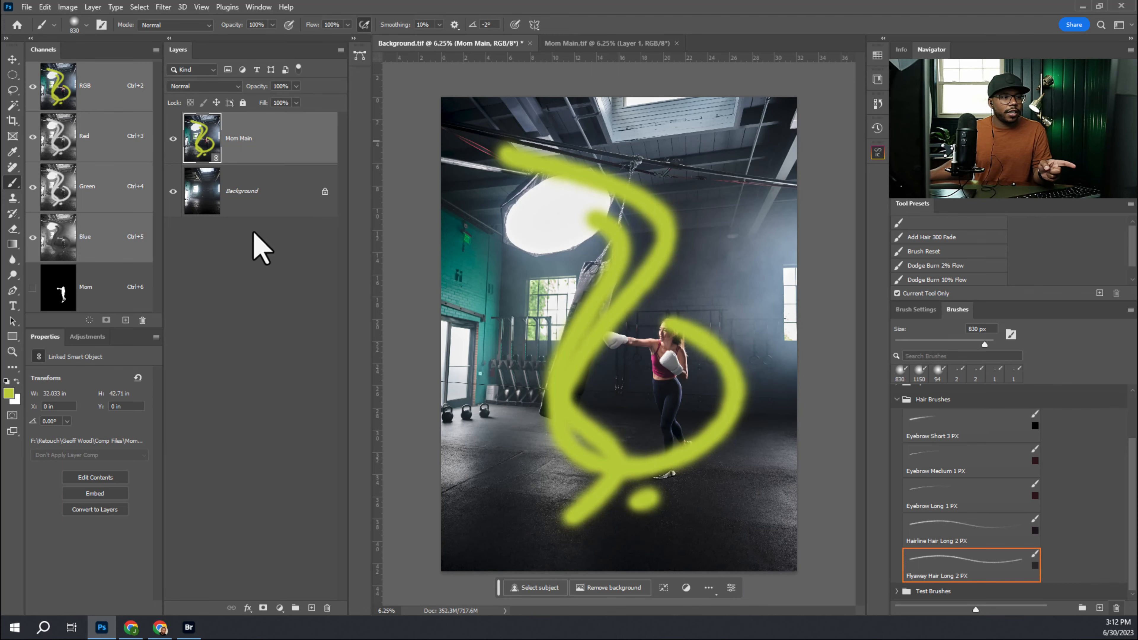
Step: Reopen the Mom Main smart object's source file and delete the scribbled Layer 1
double_click(216, 166)
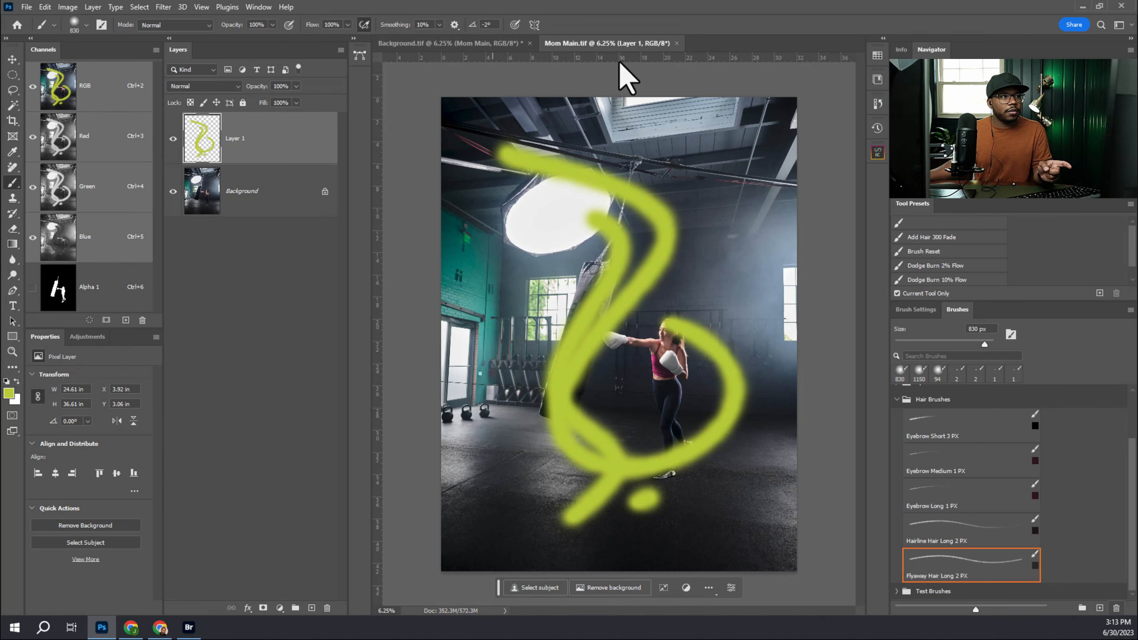
left_click(173, 140)
left_click(173, 140)
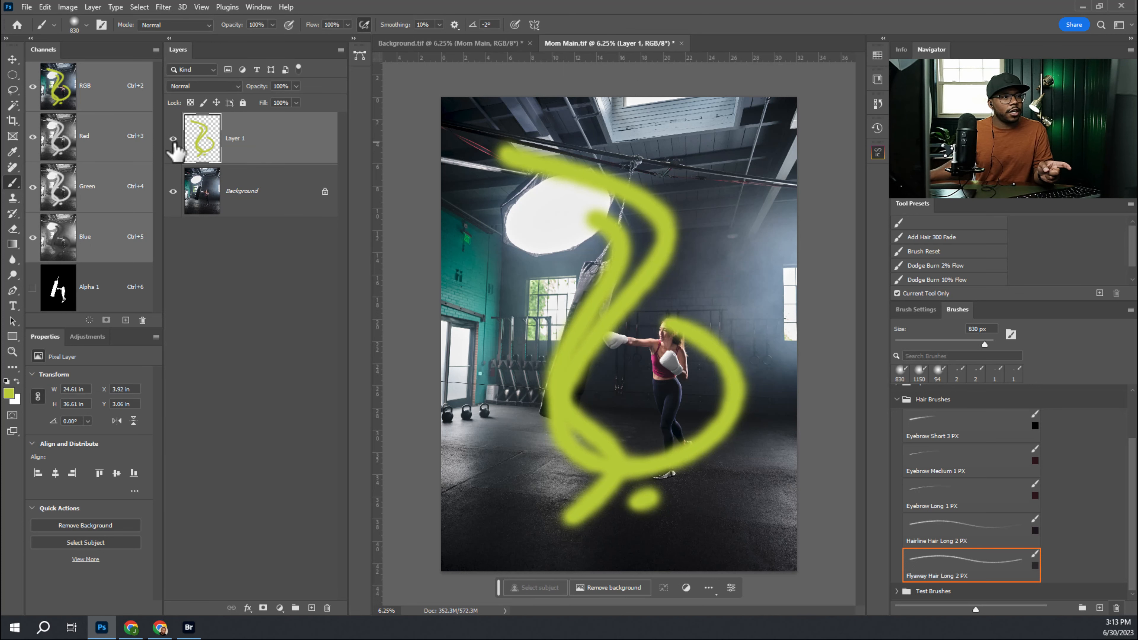
mouse_move(299, 153)
left_mouse_down()
mouse_move(338, 447)
mouse_move(328, 607)
left_mouse_up()
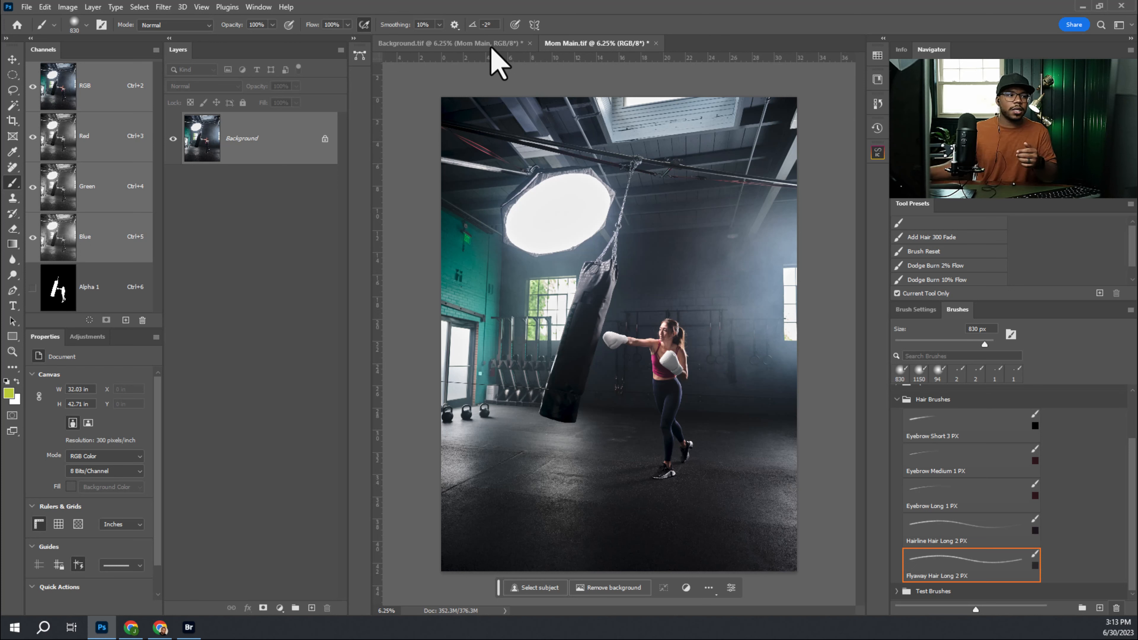
Step: Save the cleaned Mom Main file and return to the Background document to check the linked smart object
left_click(468, 48)
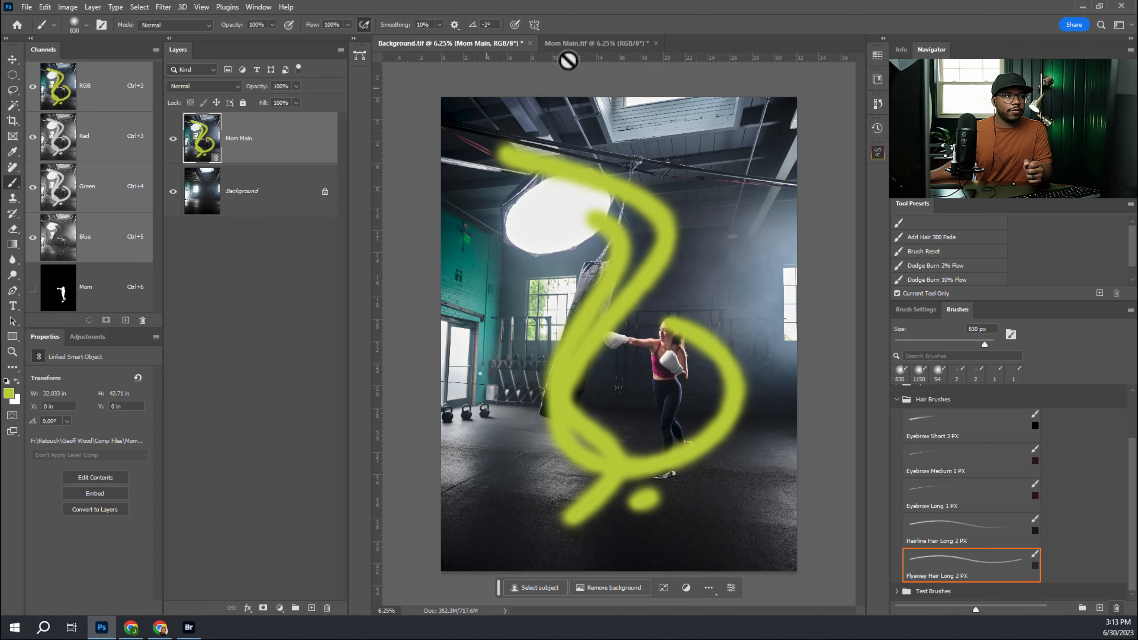
left_click(607, 44)
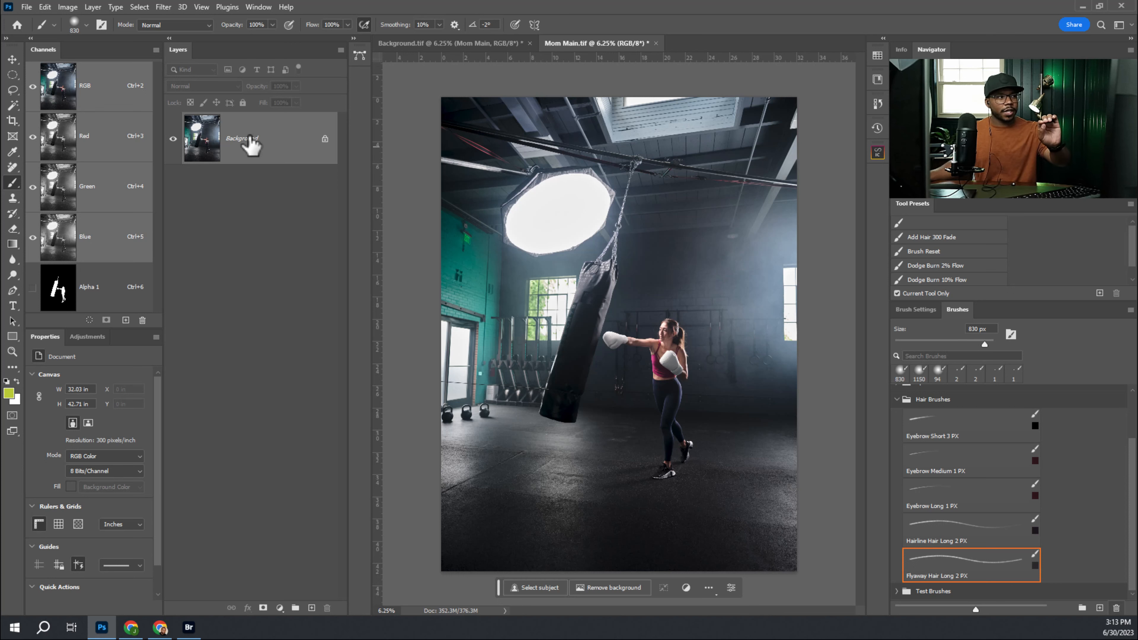
key("ctrl+s")
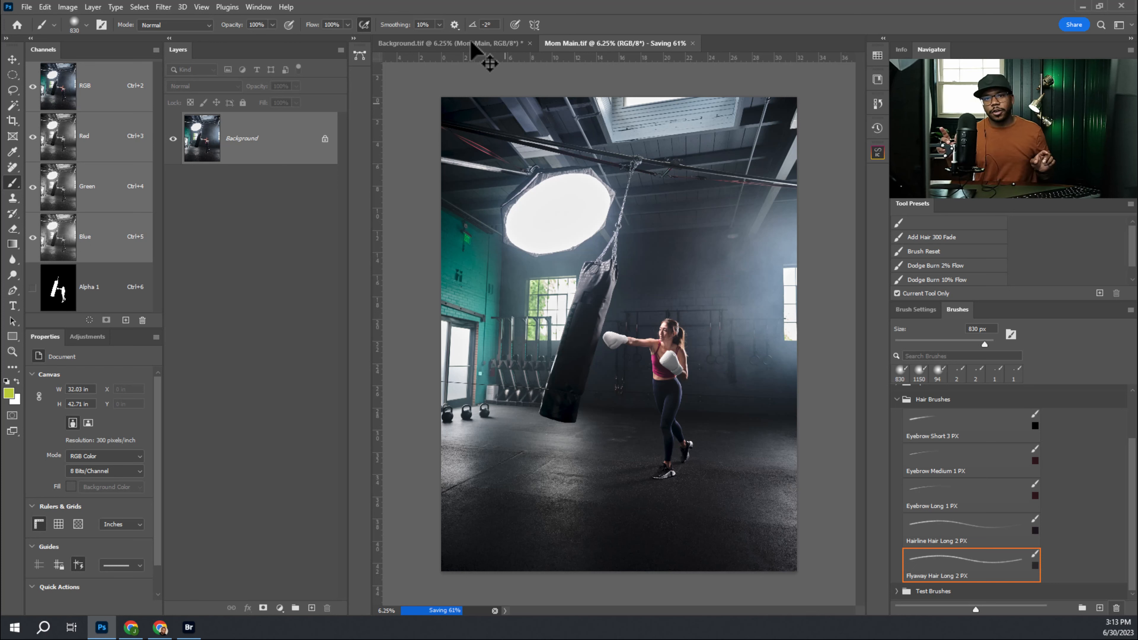
left_click_drag(475, 49, 468, 68)
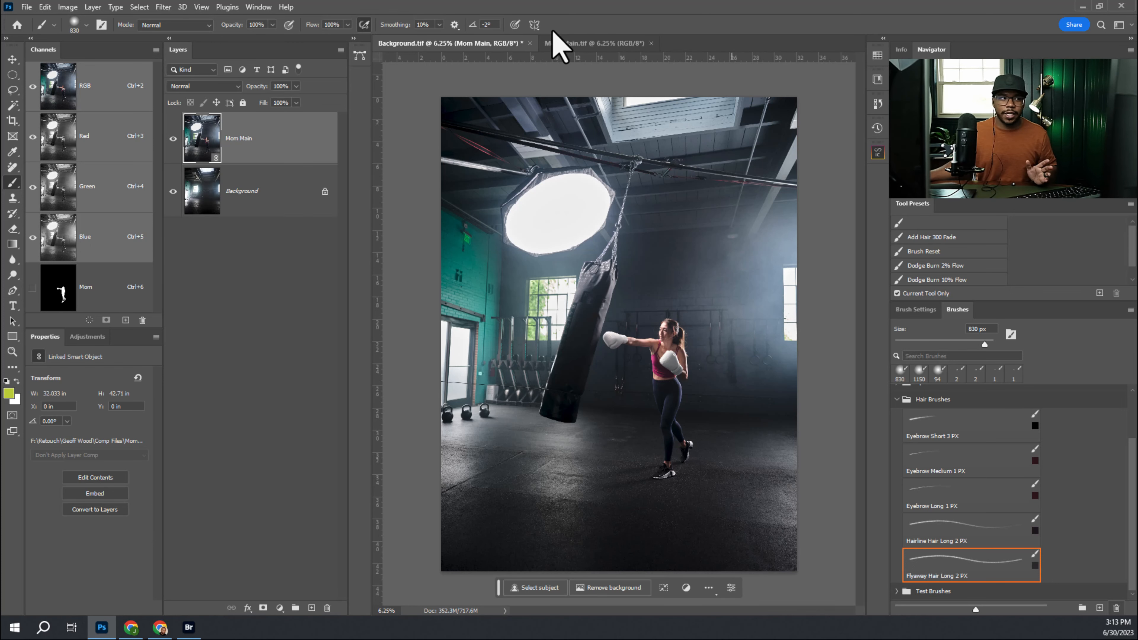
Step: Add a new empty path to the Mom Main file and activate the Pen tool
left_click(580, 44)
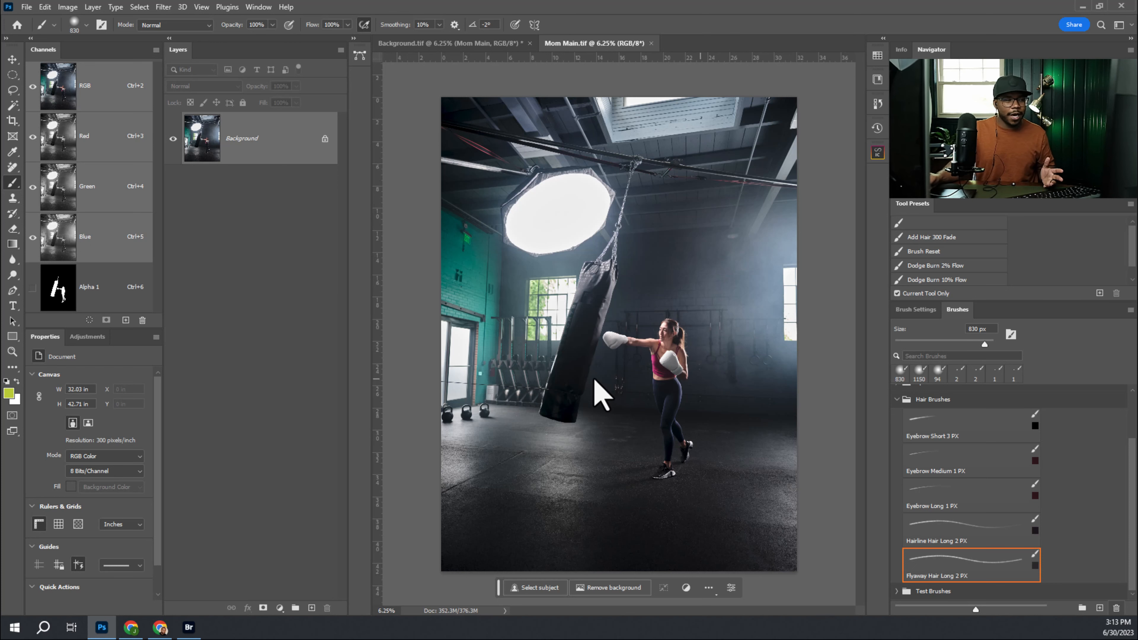
left_click(359, 54)
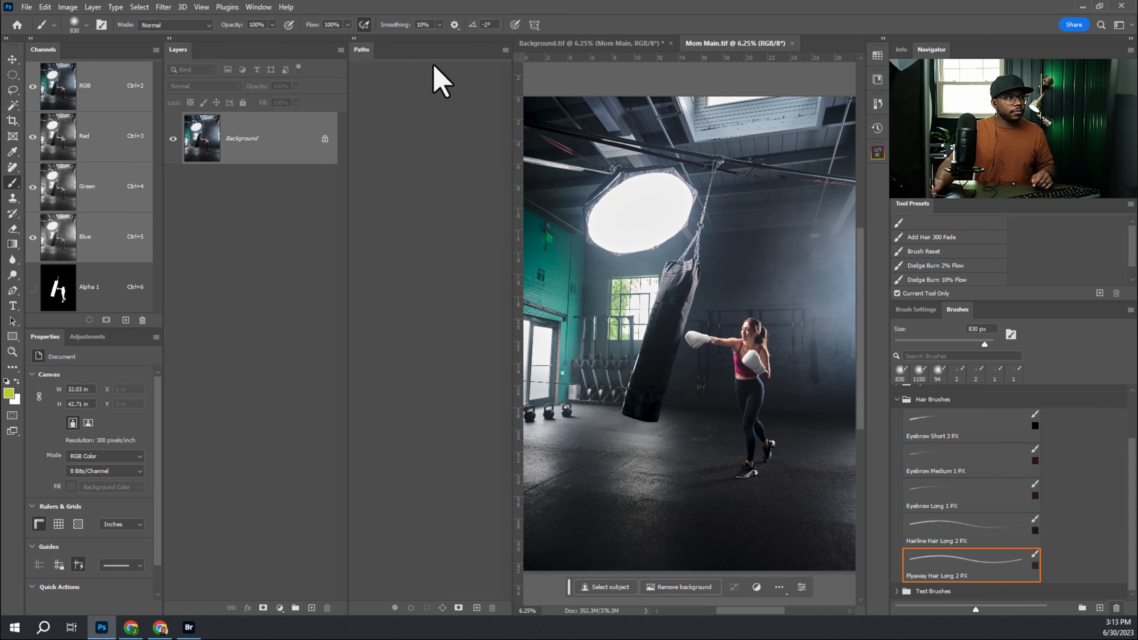
left_click(476, 608)
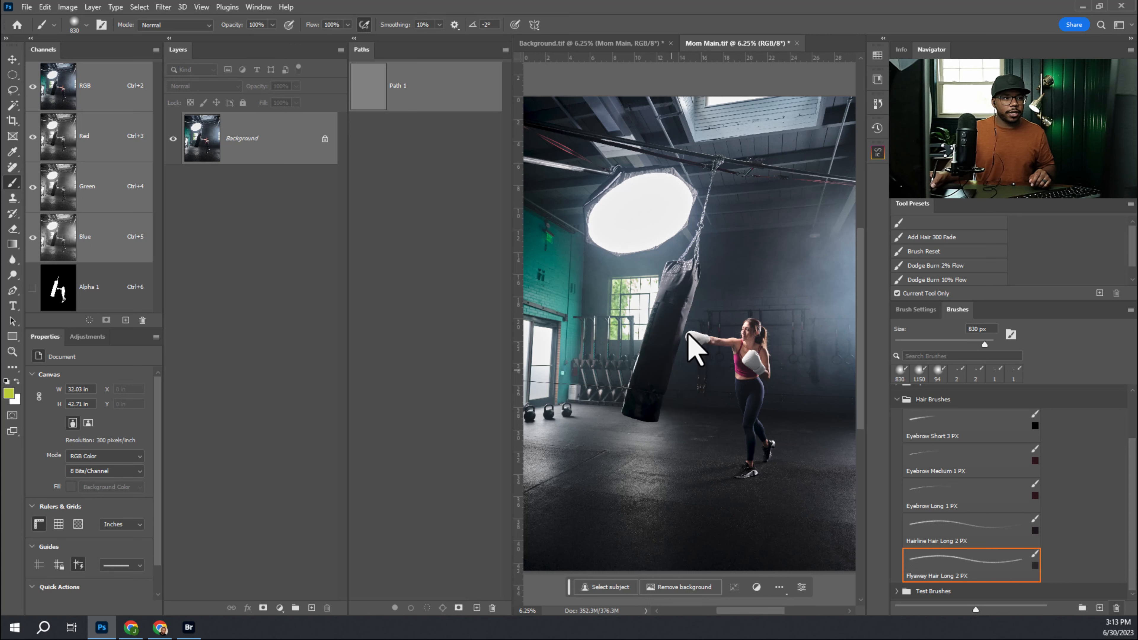
key("p")
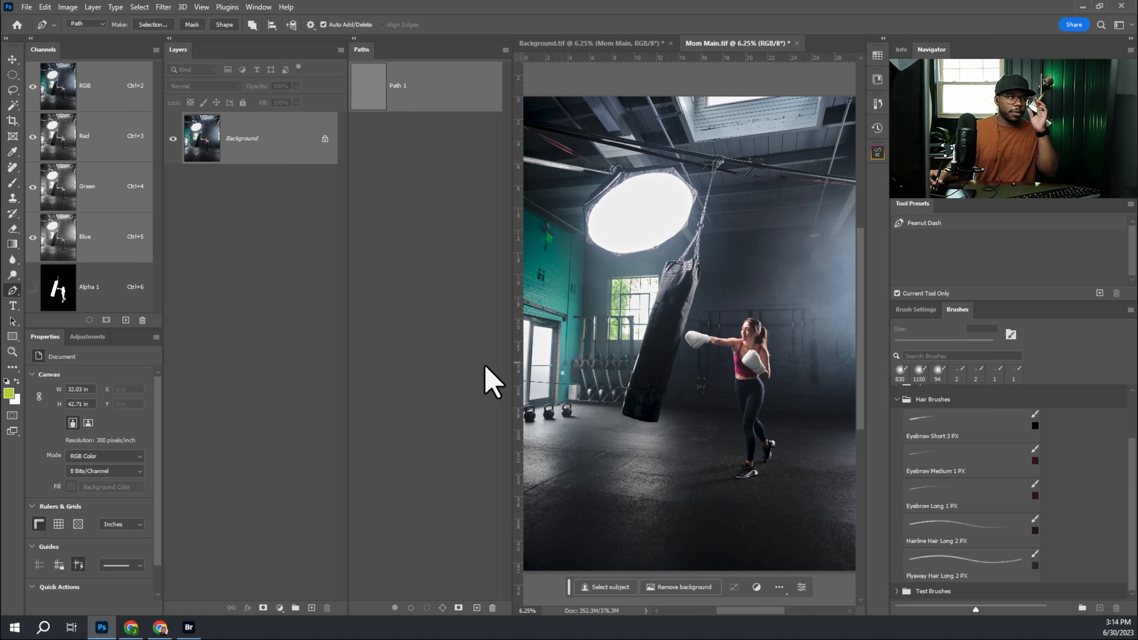
key("l")
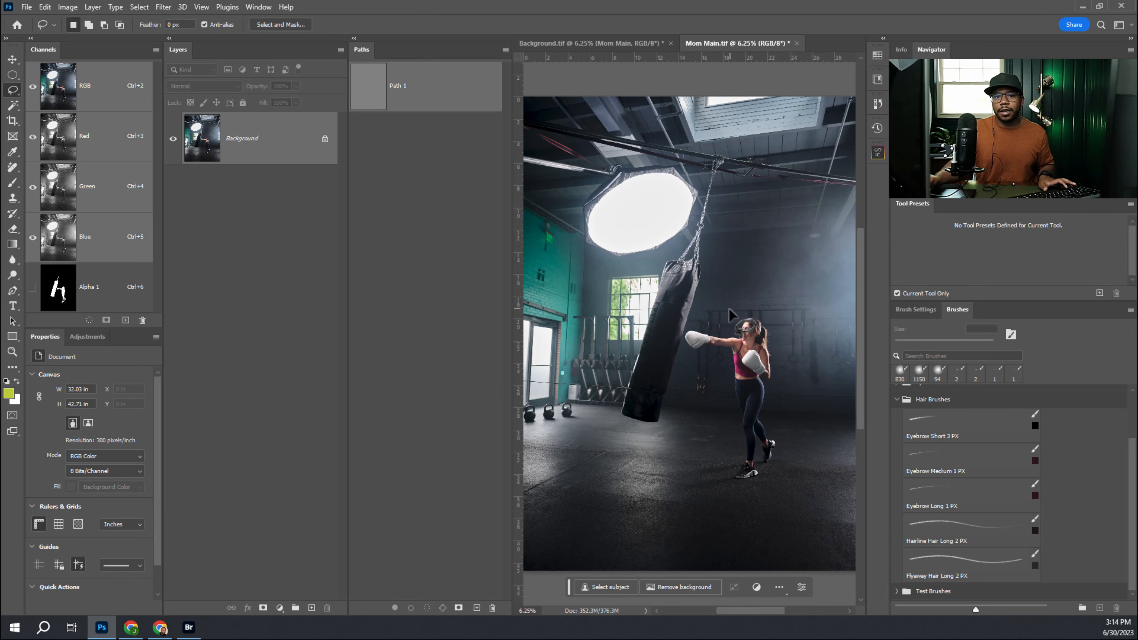
mouse_move(769, 279)
left_mouse_down()
mouse_move(699, 390)
mouse_move(750, 270)
left_mouse_up()
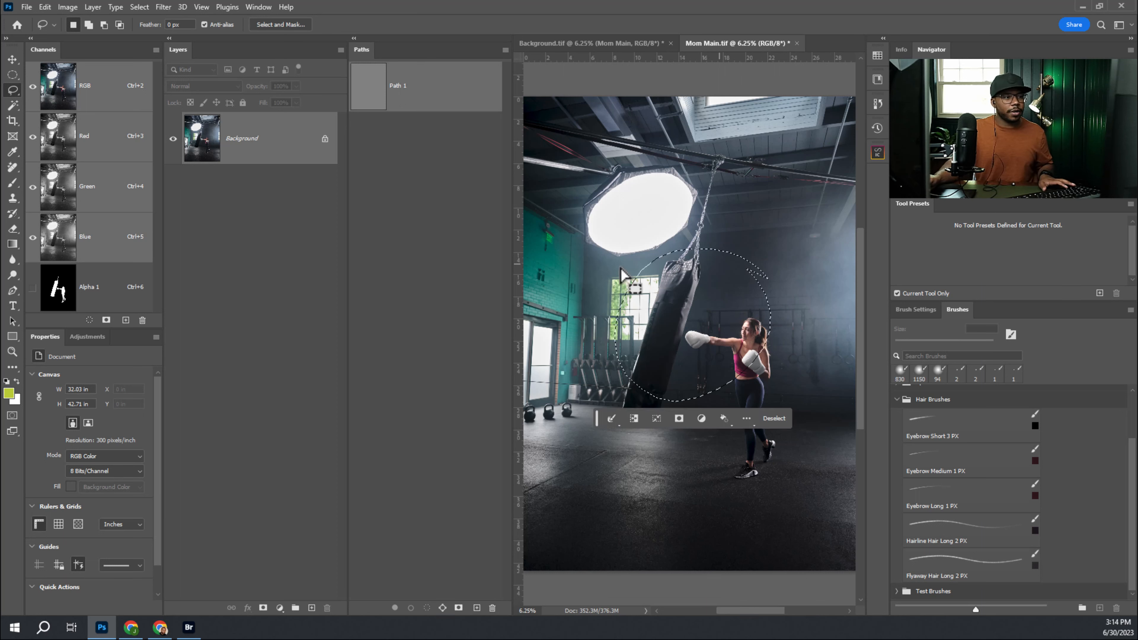
left_click(280, 608)
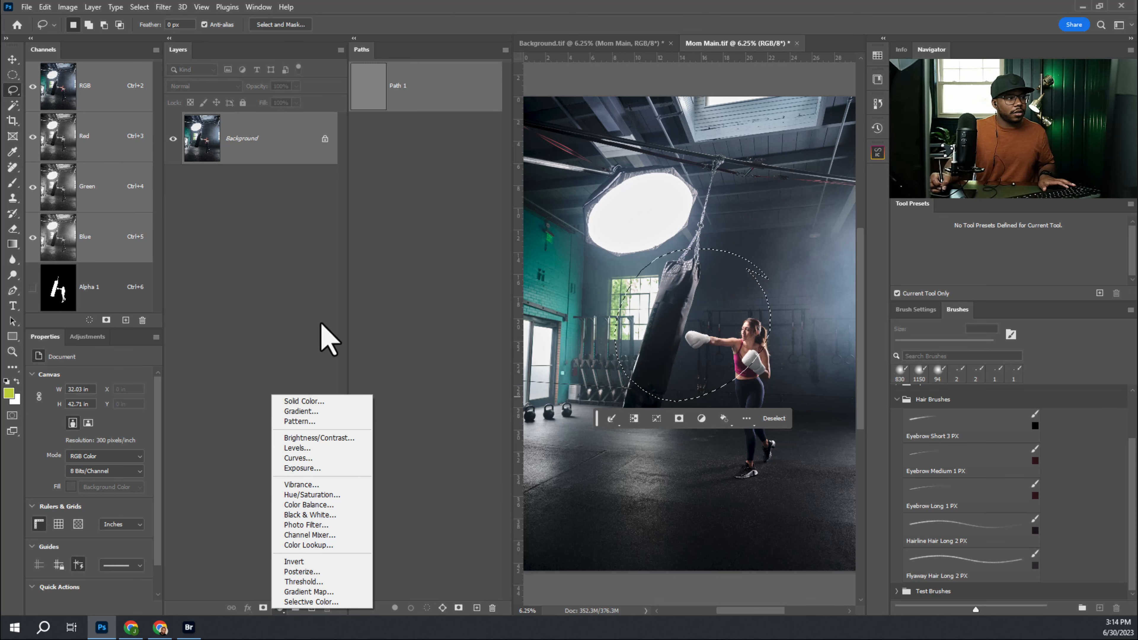
left_click(325, 401)
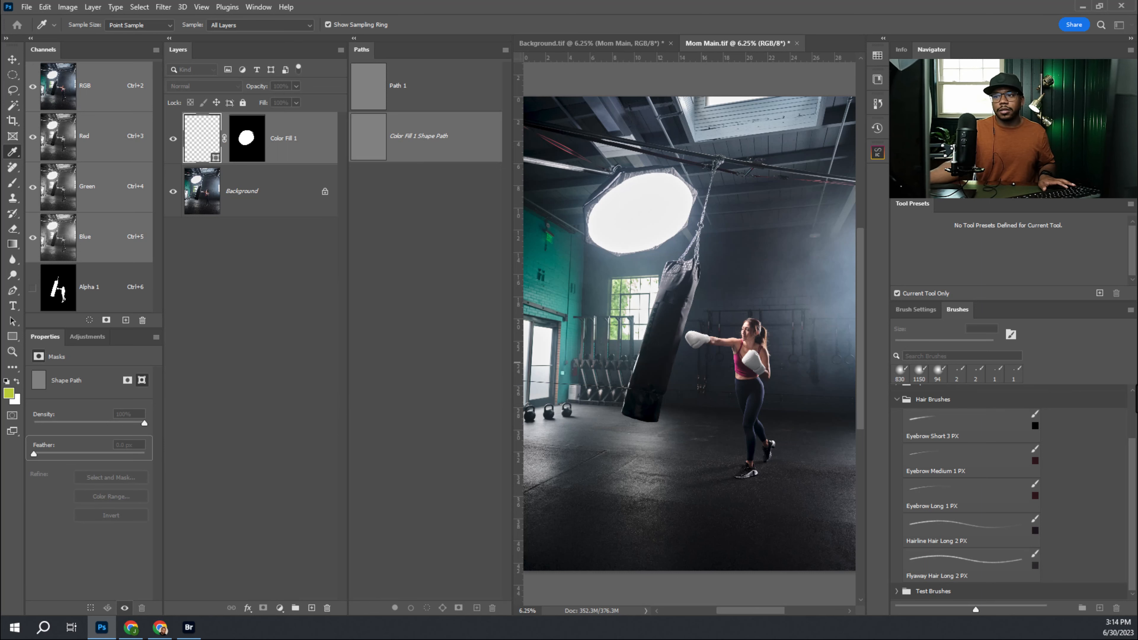
left_click_drag(260, 239, 446, 240)
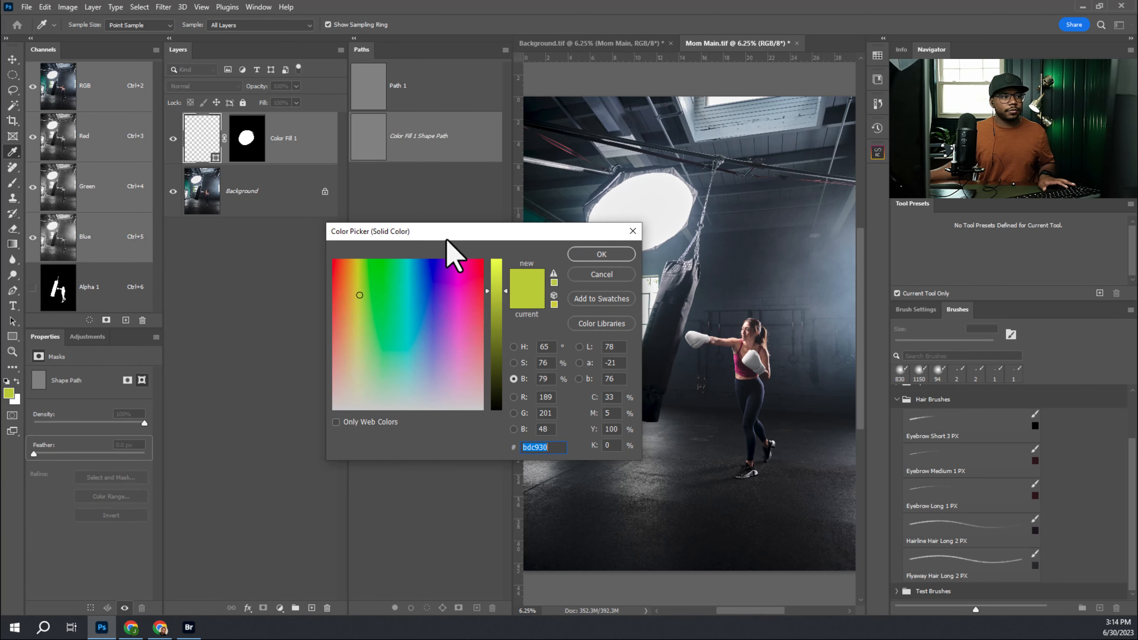
left_click(600, 254)
left_click(248, 143)
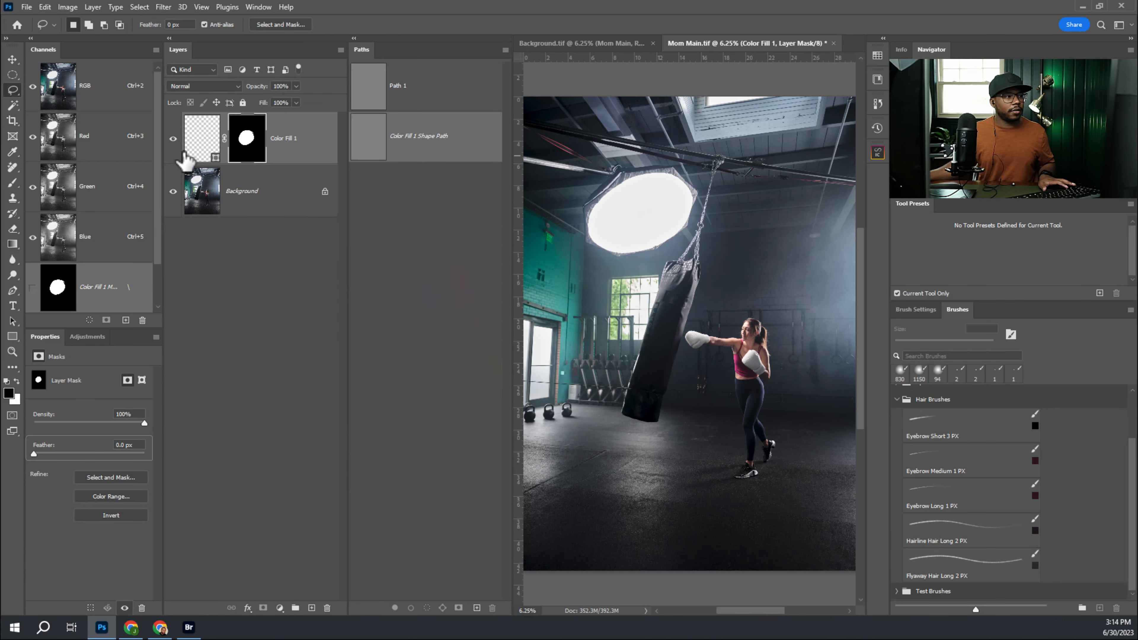
left_click_drag(319, 152, 326, 607)
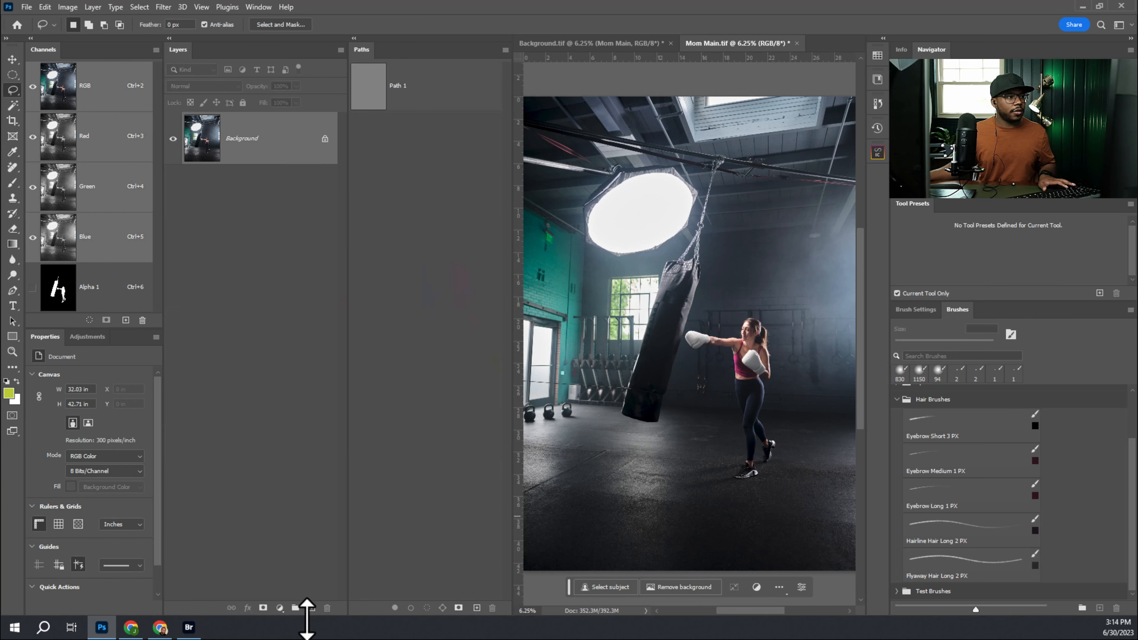
Step: Add a solid color fill layer in bdc930 above the Mom Main photo and select its layer mask
left_click(280, 608)
left_click(343, 399)
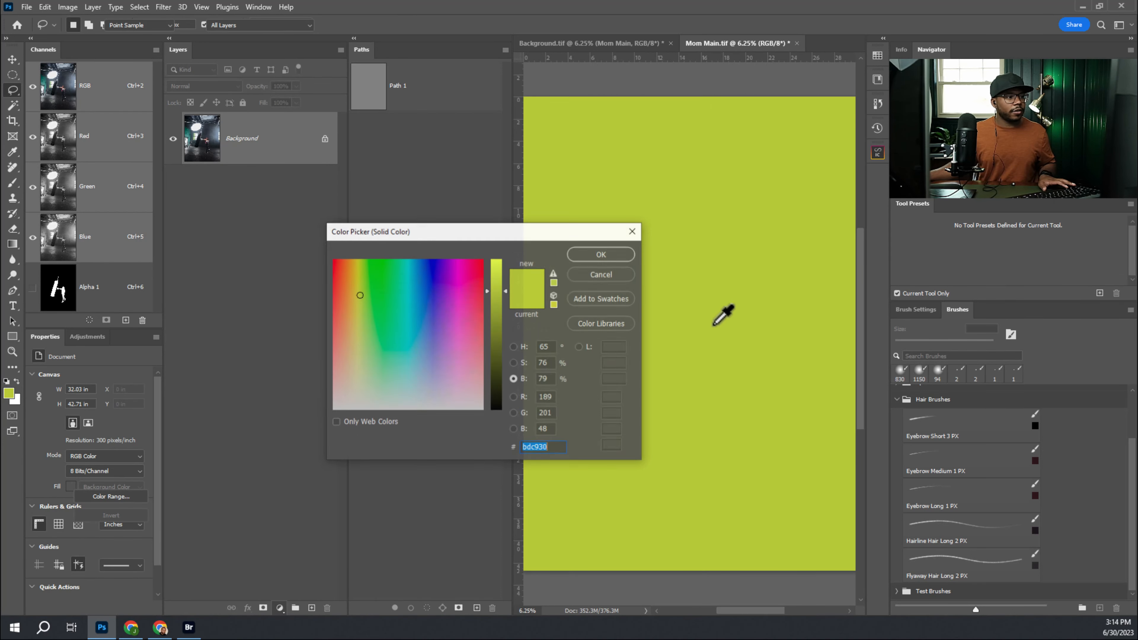
left_click(601, 256)
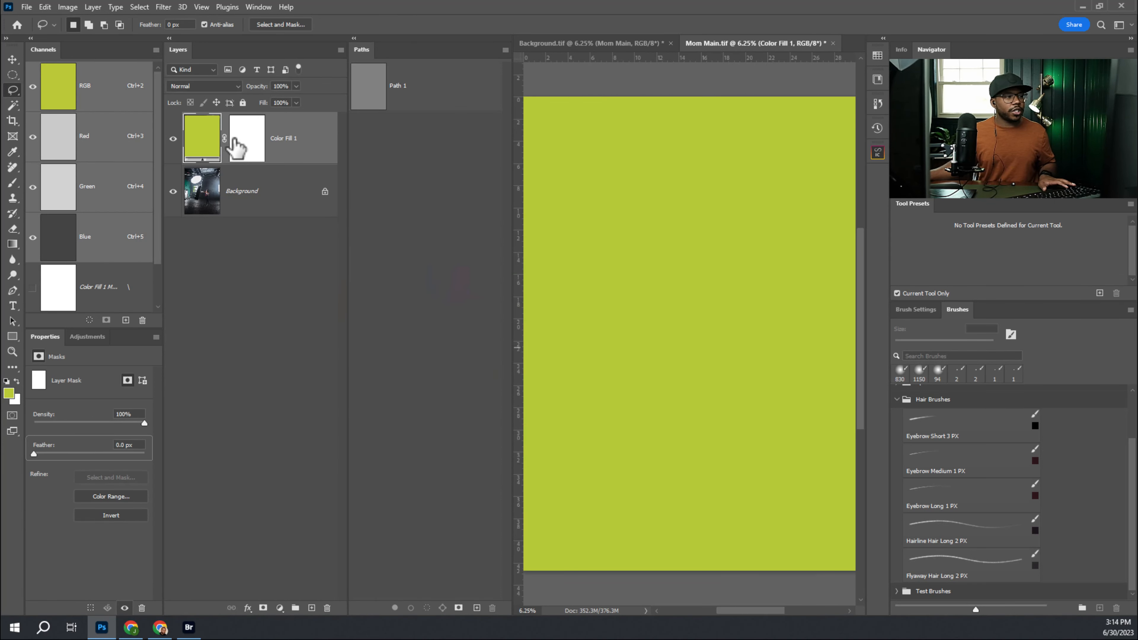
left_click(247, 148)
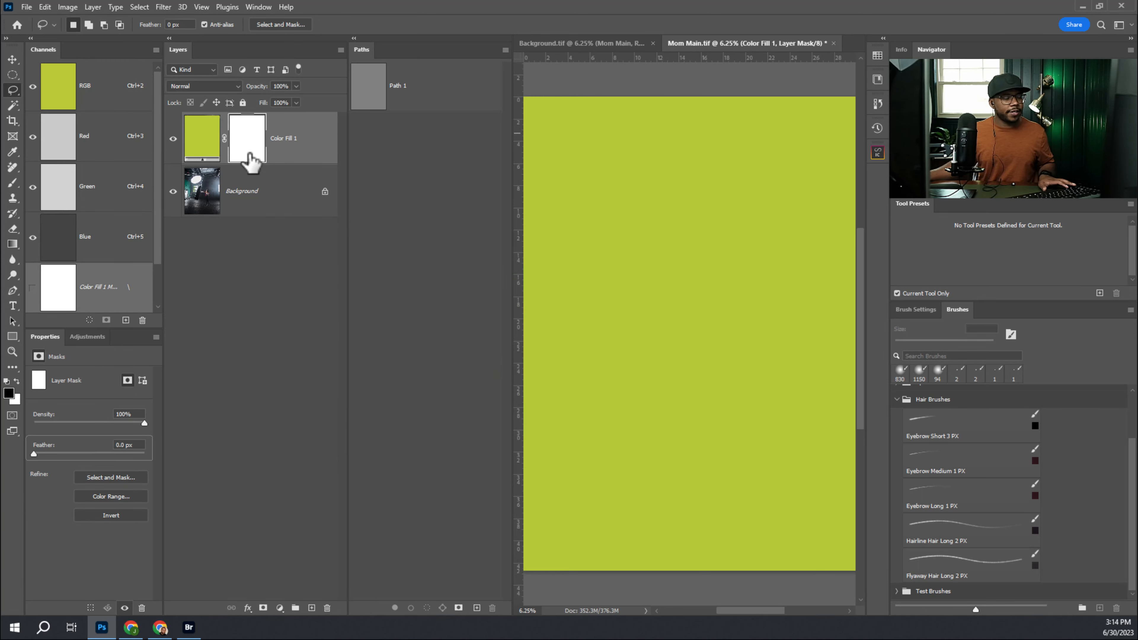
left_click(204, 152)
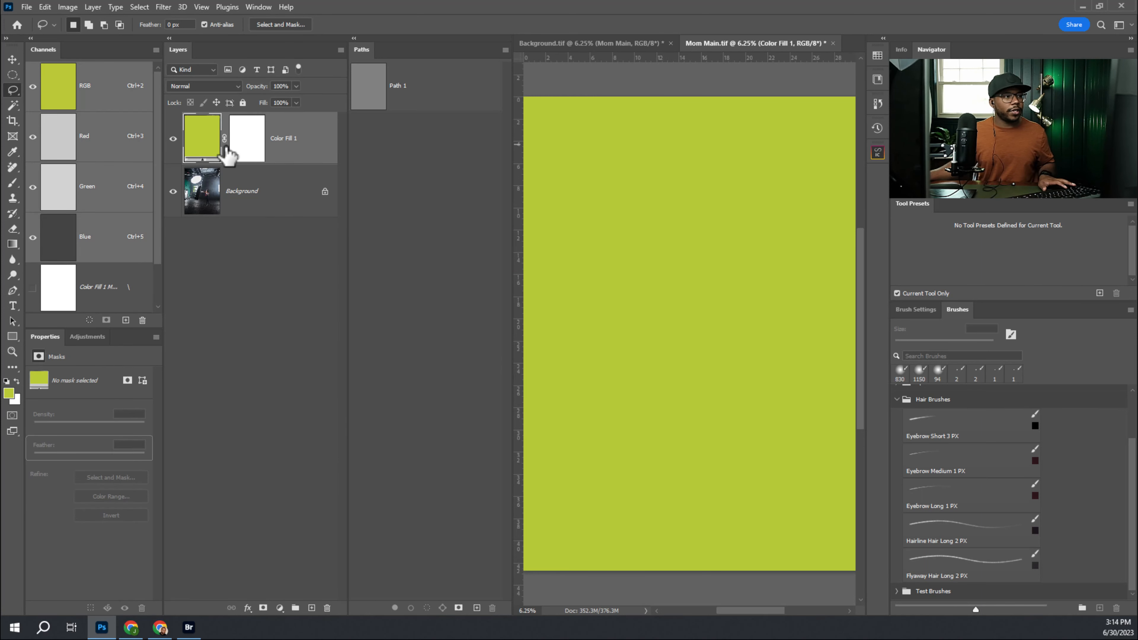
left_click(246, 155)
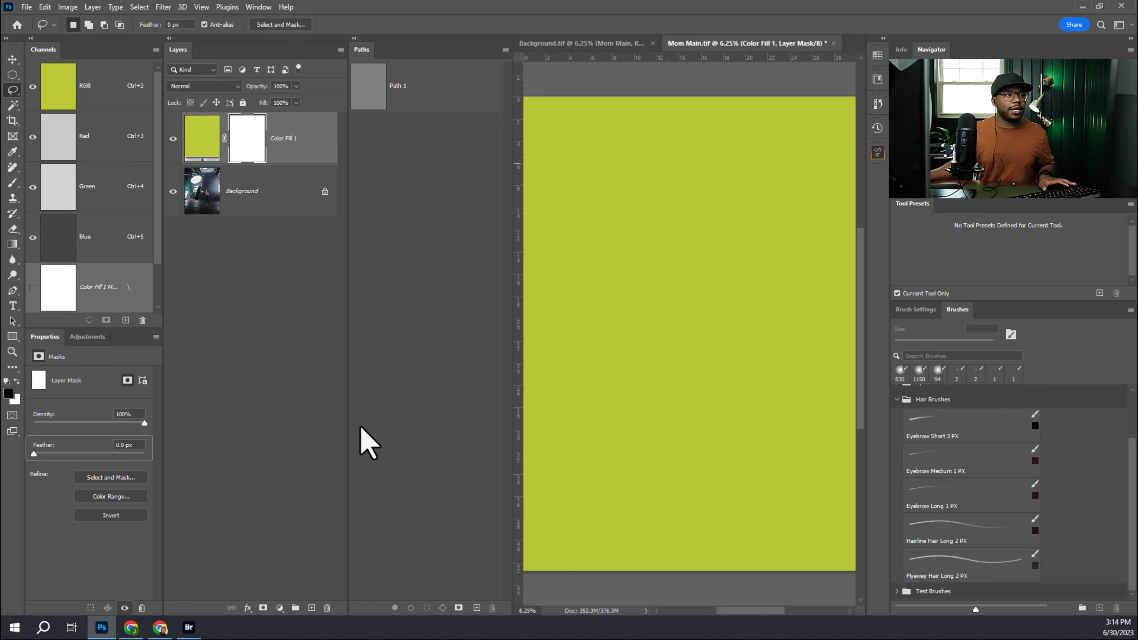
Step: Paint black zigzag strokes on the color fill's mask with the 830 px brush to reveal the boxer photo
key("b")
left_click(619, 329)
mouse_move(609, 246)
left_mouse_down()
mouse_move(605, 271)
mouse_move(716, 259)
mouse_move(719, 299)
mouse_move(586, 395)
mouse_move(598, 469)
mouse_move(678, 455)
mouse_move(659, 335)
mouse_move(706, 249)
mouse_move(653, 207)
mouse_move(748, 202)
mouse_move(792, 244)
mouse_move(676, 320)
mouse_move(600, 414)
mouse_move(697, 385)
left_mouse_up()
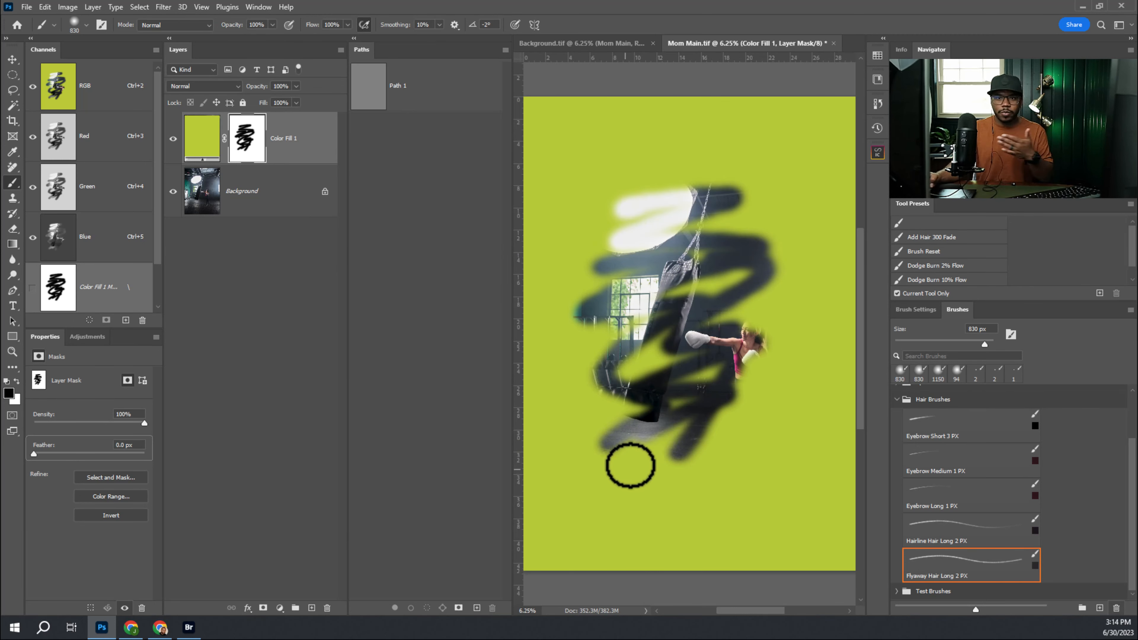
Step: Enlarge the brush to 1758 px and swap the foreground and background colors back and forth
left_click_drag(727, 349, 724, 343)
key("x")
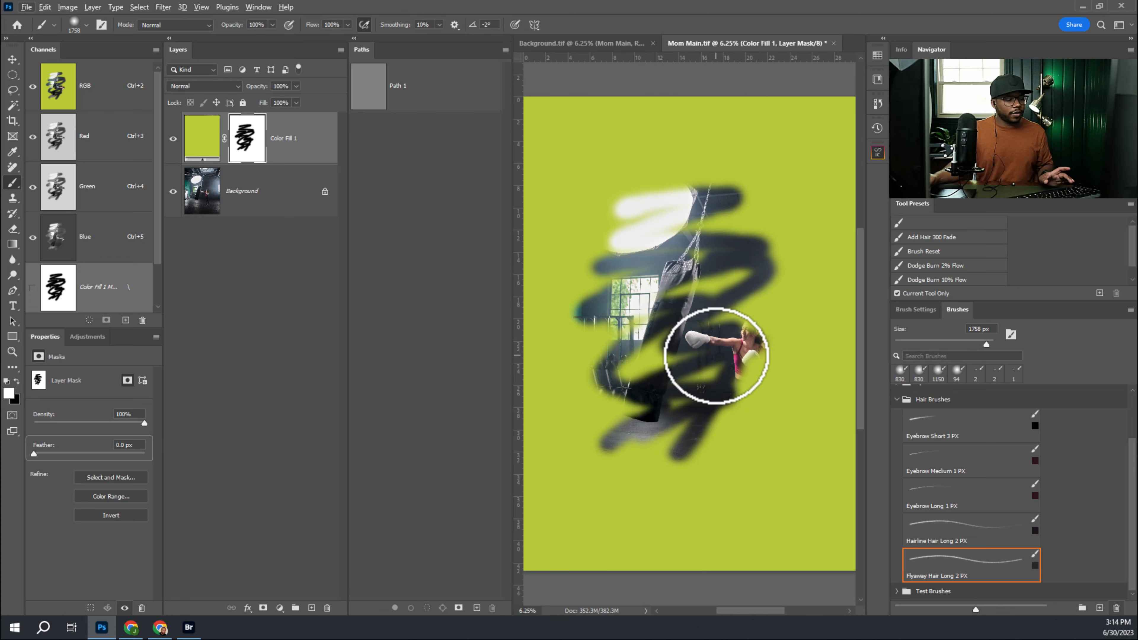
key("x")
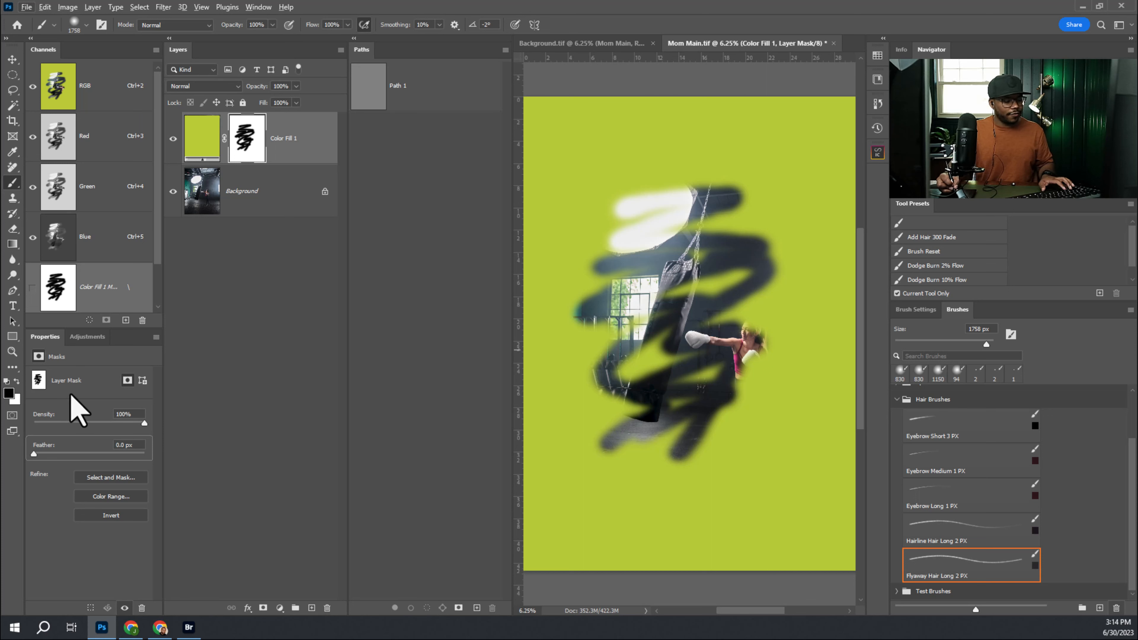
Step: Try out a different foreground color in the Color Picker, and reset the mask colors to default black and white
left_click(9, 394)
left_click(459, 311)
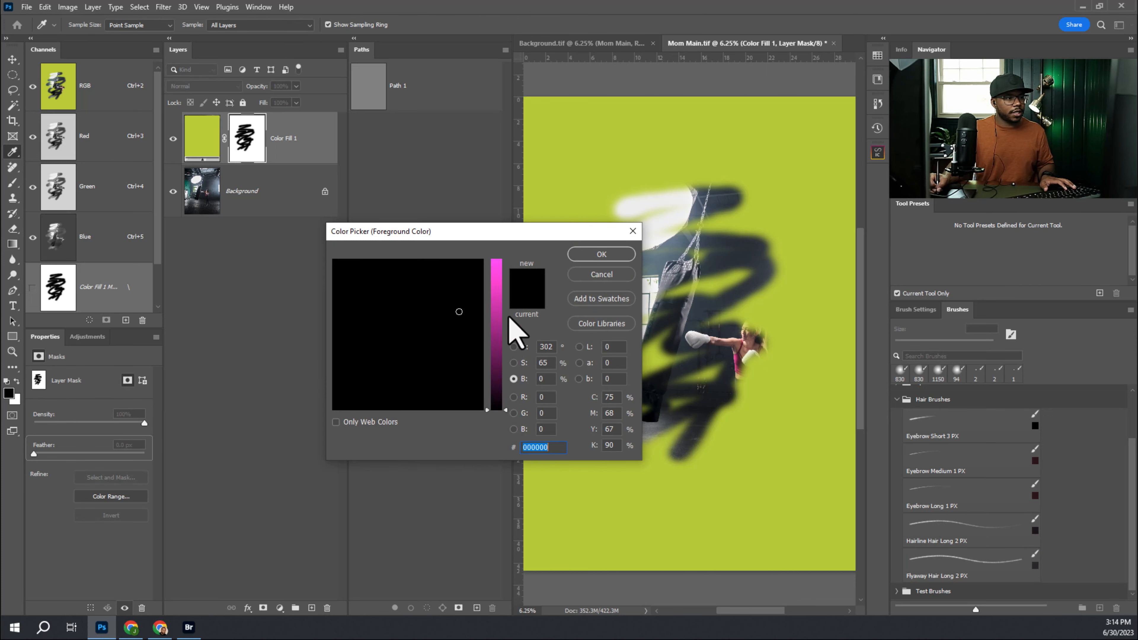
left_click(496, 298)
left_click(602, 254)
key("d")
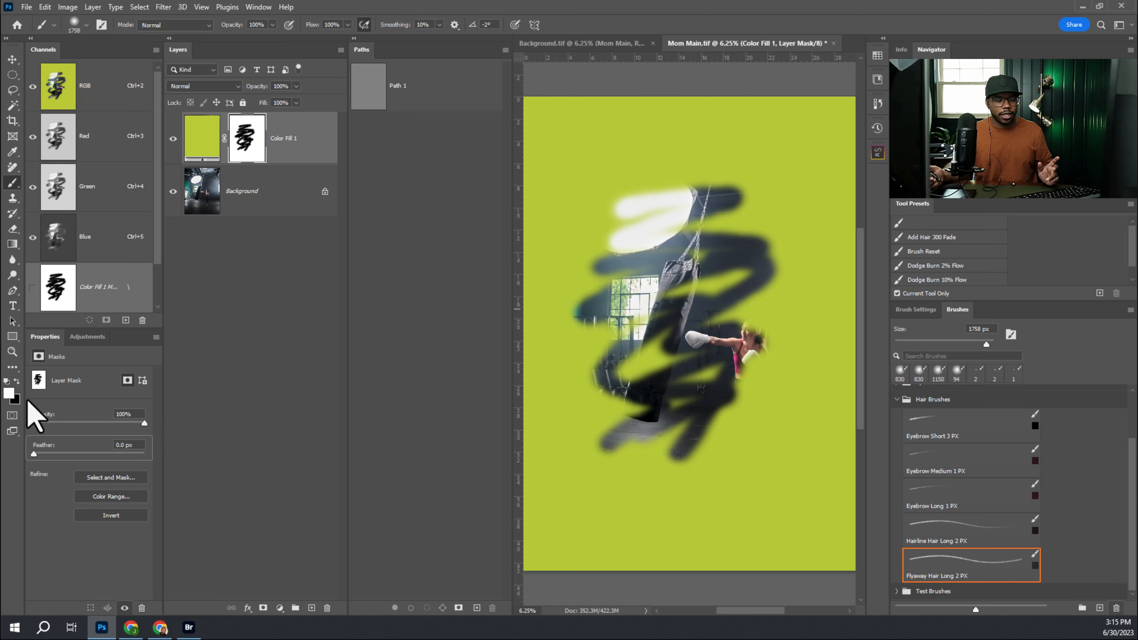
Step: Paint white over the black mask strokes with the 1758 px brush to restore the color fill
key("x")
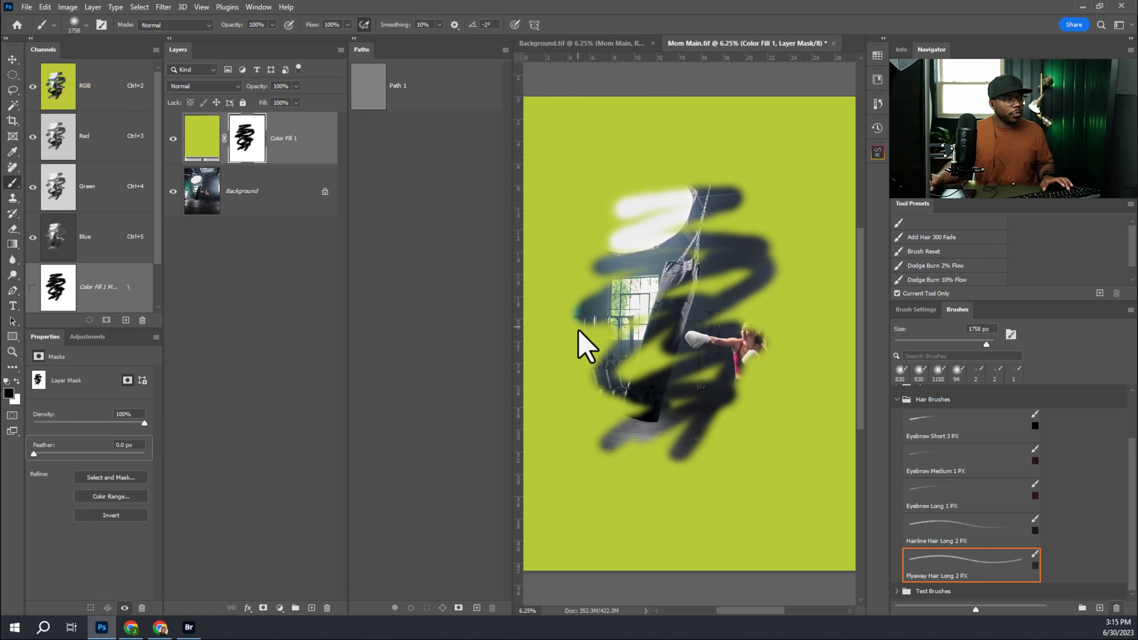
key("x")
mouse_move(600, 220)
left_mouse_down()
mouse_move(762, 184)
mouse_move(580, 290)
mouse_move(660, 300)
mouse_move(747, 265)
mouse_move(762, 244)
mouse_move(674, 361)
mouse_move(757, 384)
mouse_move(676, 448)
mouse_move(696, 394)
mouse_move(737, 368)
mouse_move(674, 405)
mouse_move(712, 305)
mouse_move(777, 239)
left_mouse_up()
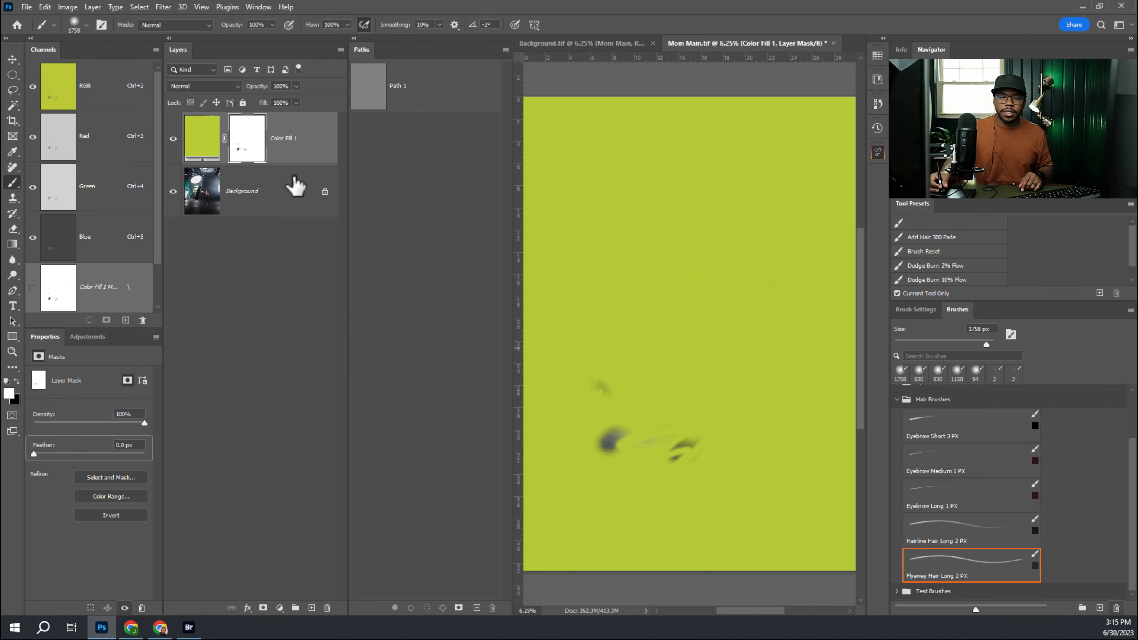
Step: Delete the Color Fill 1 layer and the existing Path 1, with the Paths panel collapsed to an icon
left_click_drag(319, 155, 328, 608)
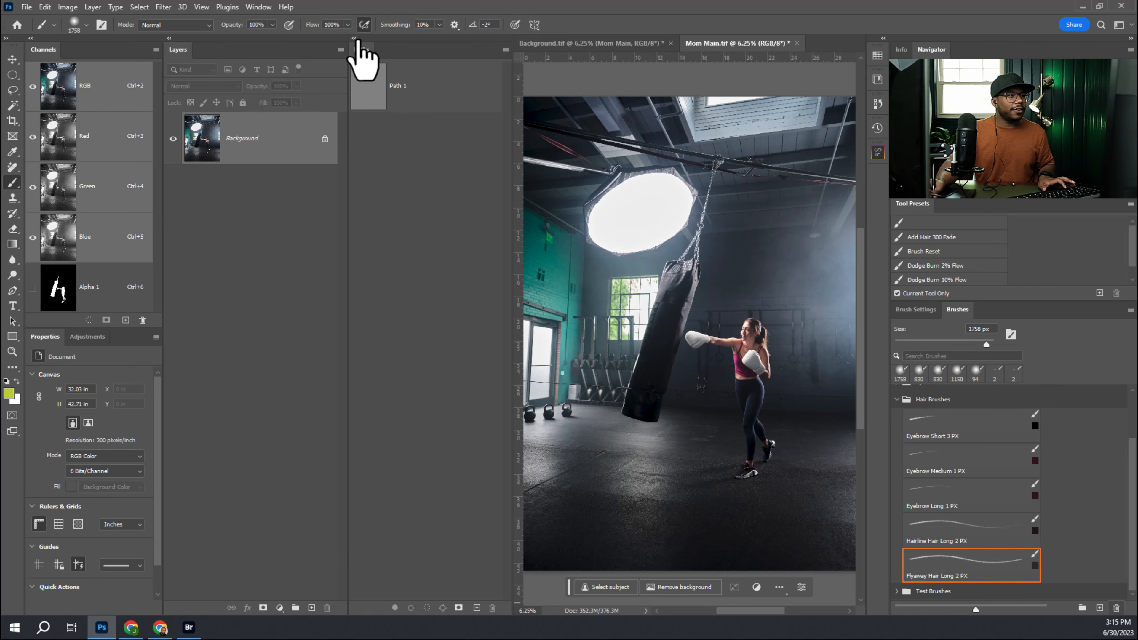
left_click(358, 39)
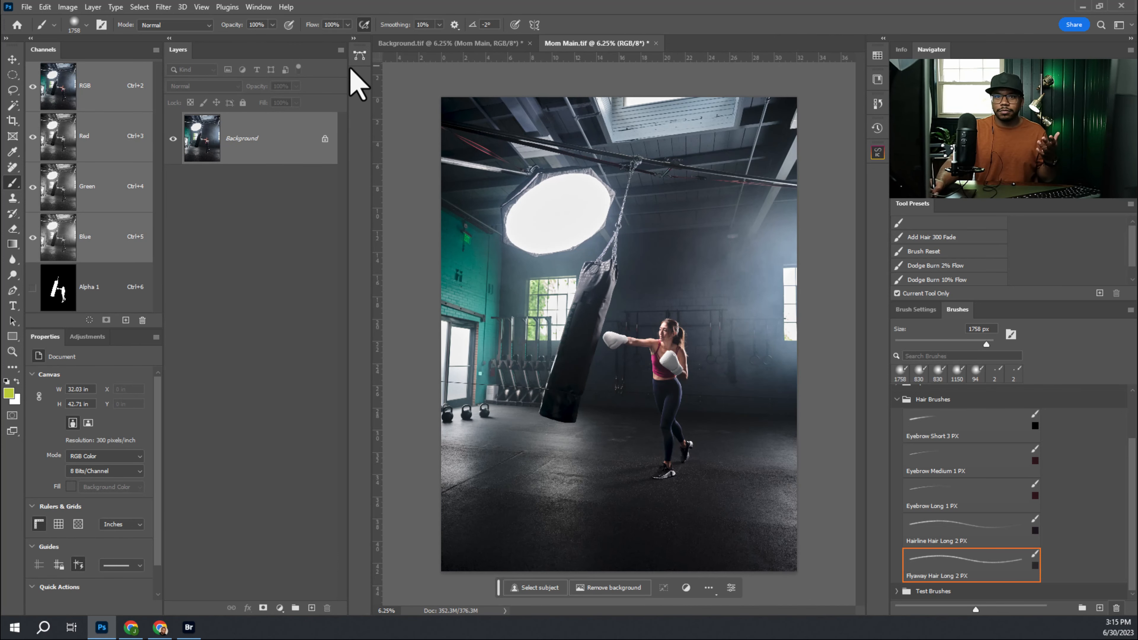
left_click(359, 56)
left_click_drag(465, 104, 516, 600)
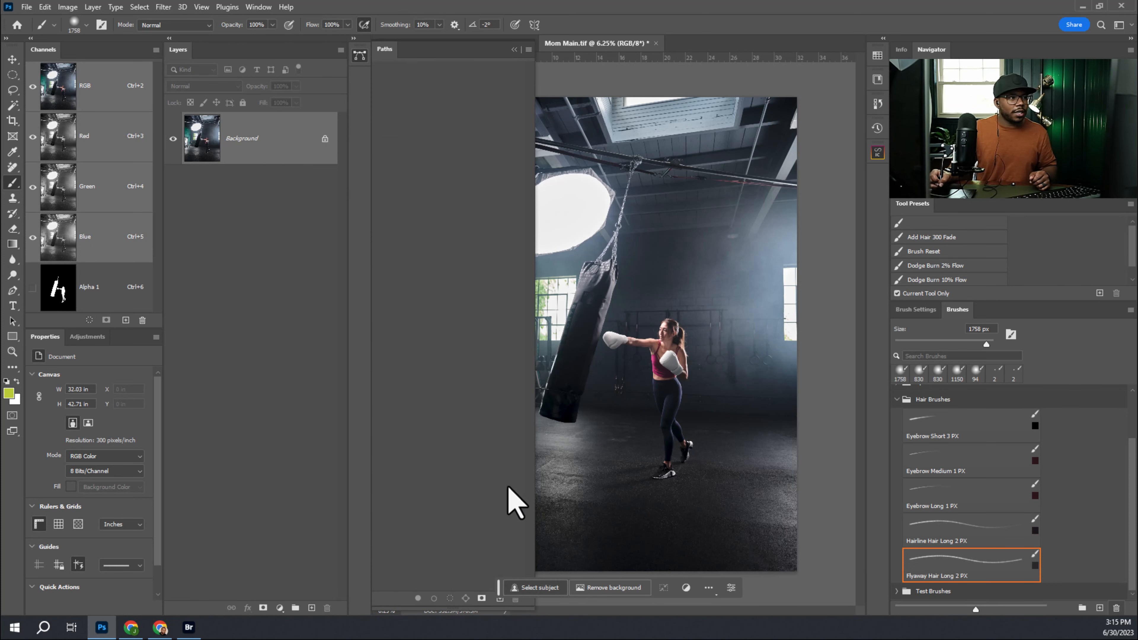
Step: Move the contextual task bar clear of the Paths panel, and create a new empty path with the Pen tool active
left_click(259, 7)
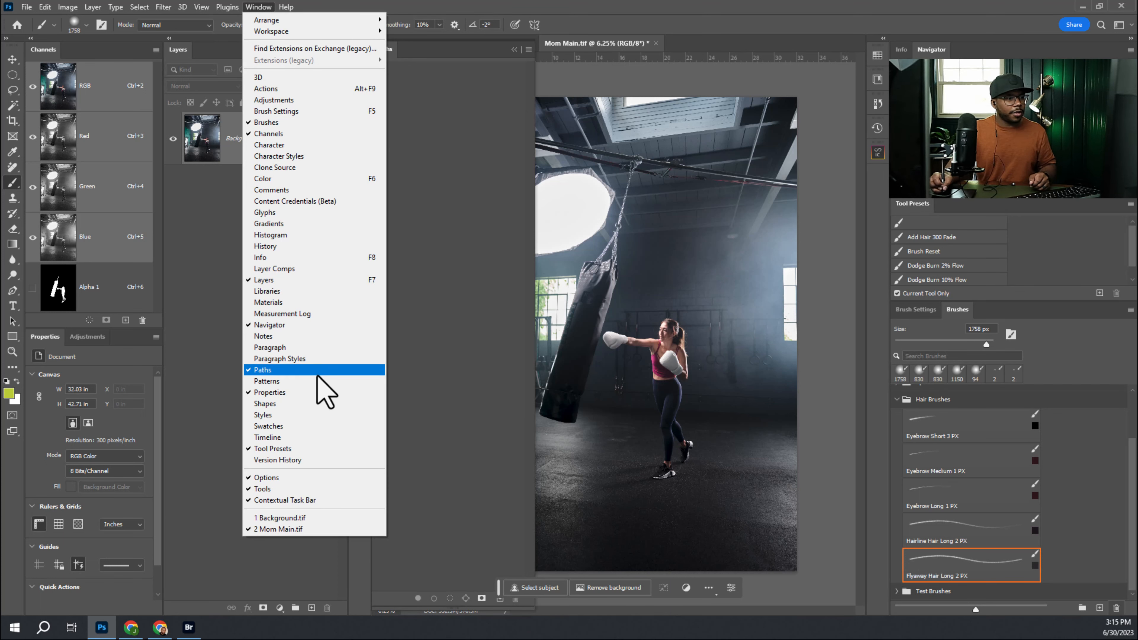
left_click(465, 145)
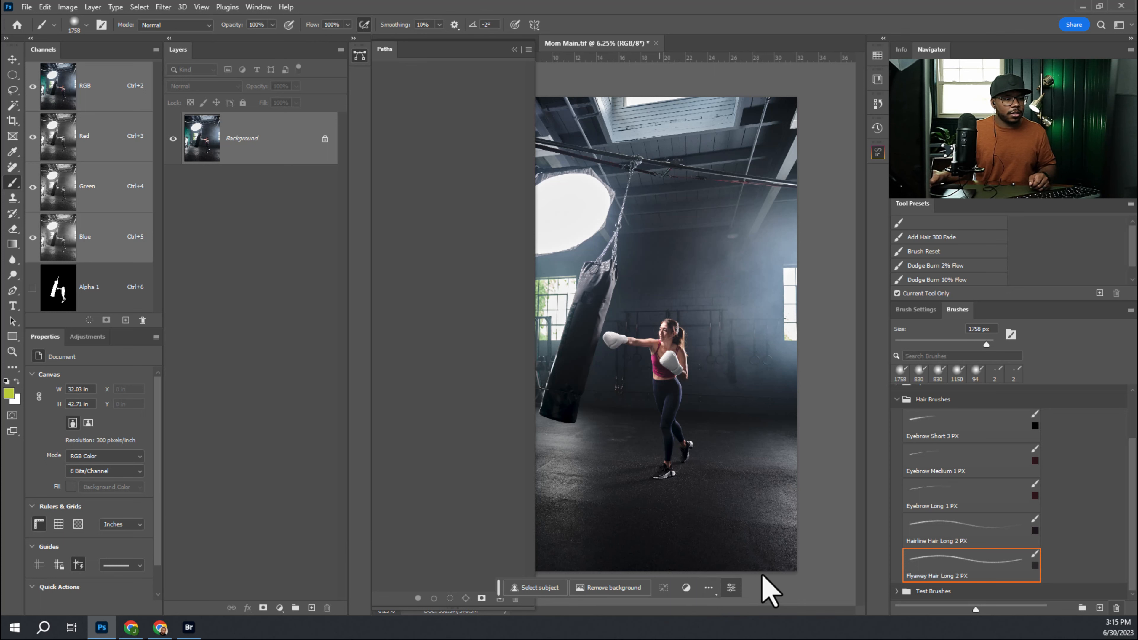
left_click_drag(498, 589, 547, 498)
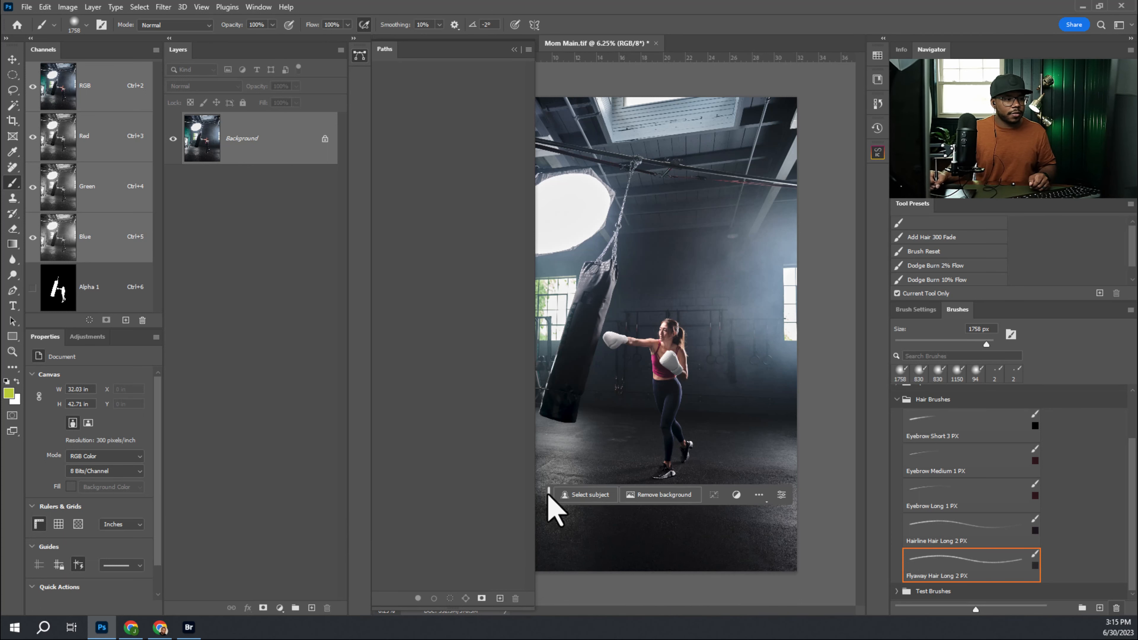
left_click(499, 598)
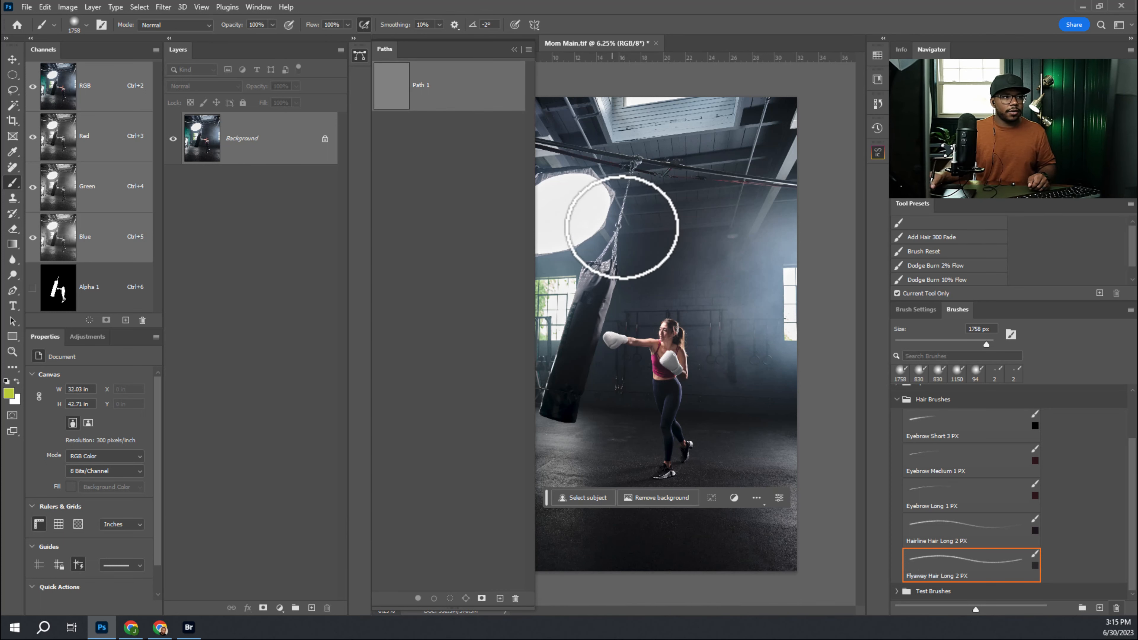
key("p")
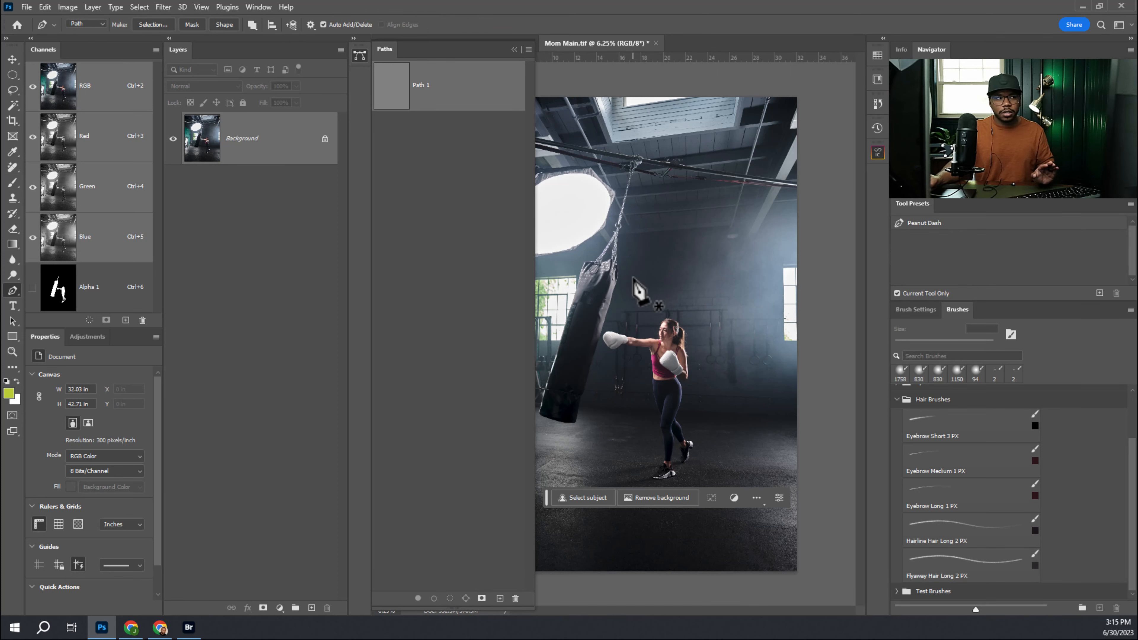
Step: Delete the empty path and draw a closed, curved work path around the punching bag area with the Pen tool
left_click_drag(482, 96, 515, 598)
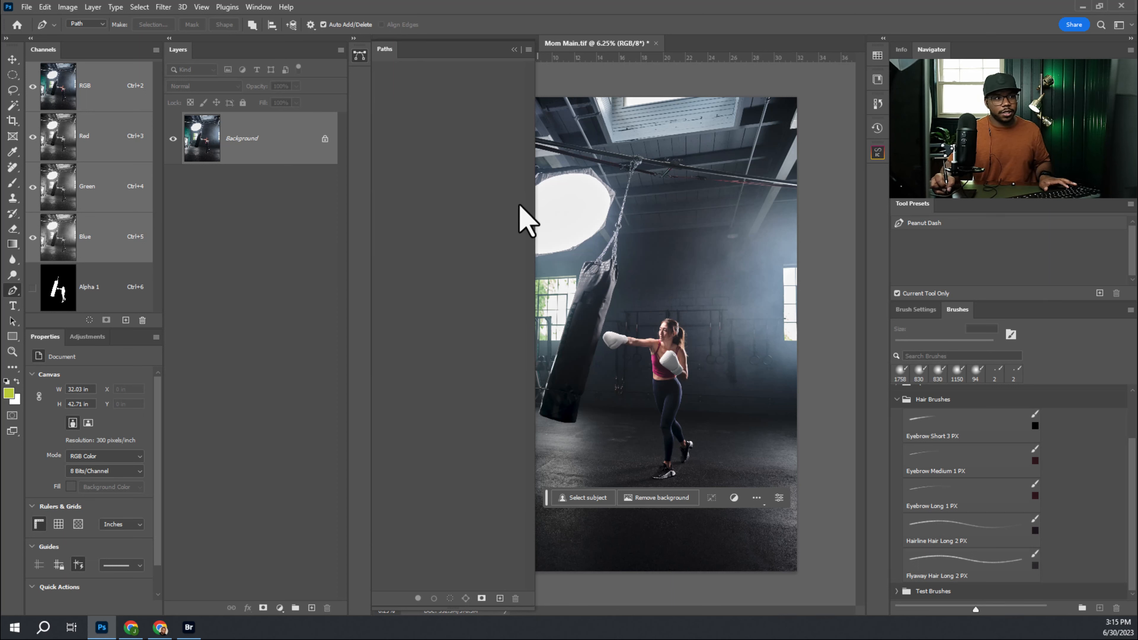
left_click_drag(649, 225, 592, 239)
left_click_drag(574, 295, 564, 315)
left_click_drag(564, 401, 606, 430)
left_click_drag(658, 411, 671, 394)
left_click_drag(701, 335, 713, 317)
left_click_drag(730, 251, 733, 238)
left_click_drag(730, 181, 703, 169)
left_click_drag(644, 183, 648, 196)
left_click(650, 225)
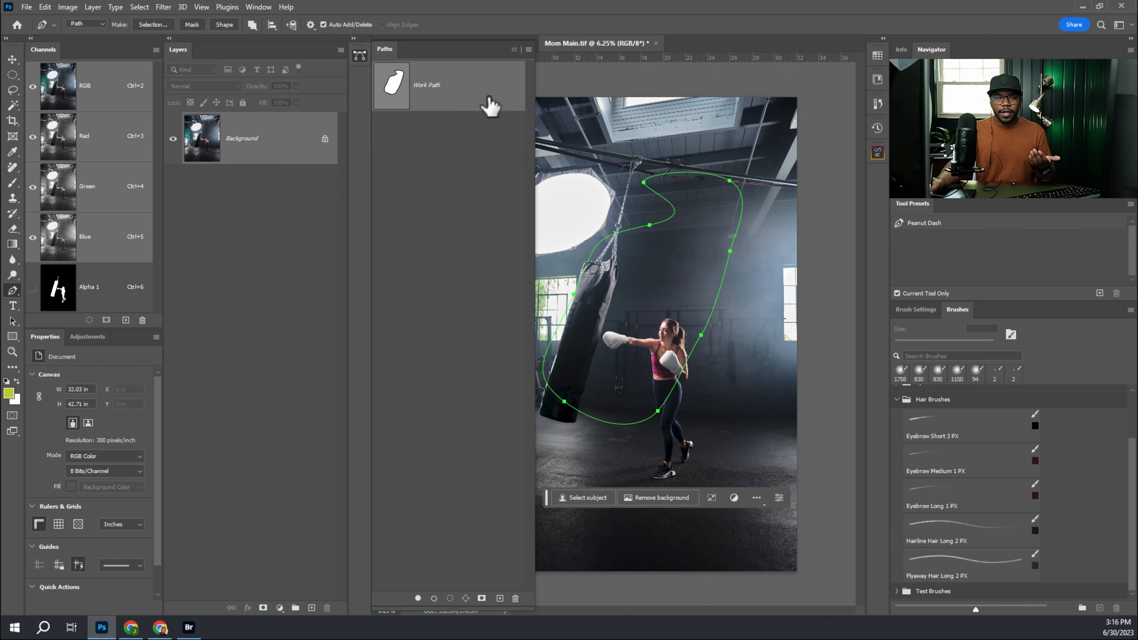
Step: Save the work path as Path 1, and delete that saved path
left_click_drag(489, 94, 494, 91)
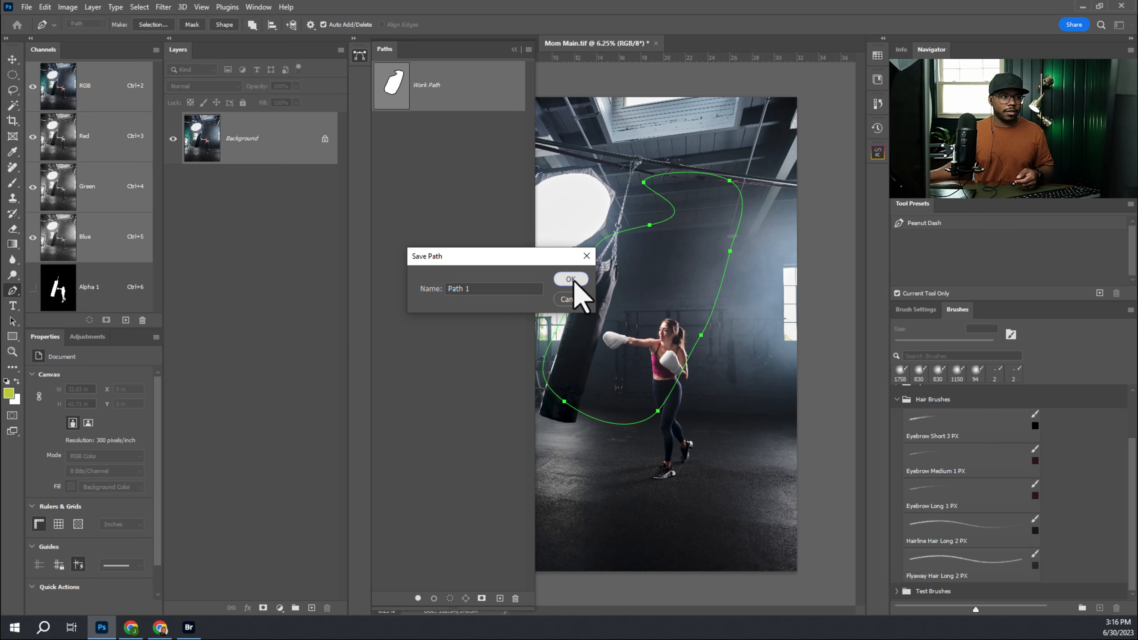
left_click(581, 286)
left_click_drag(452, 88, 514, 599)
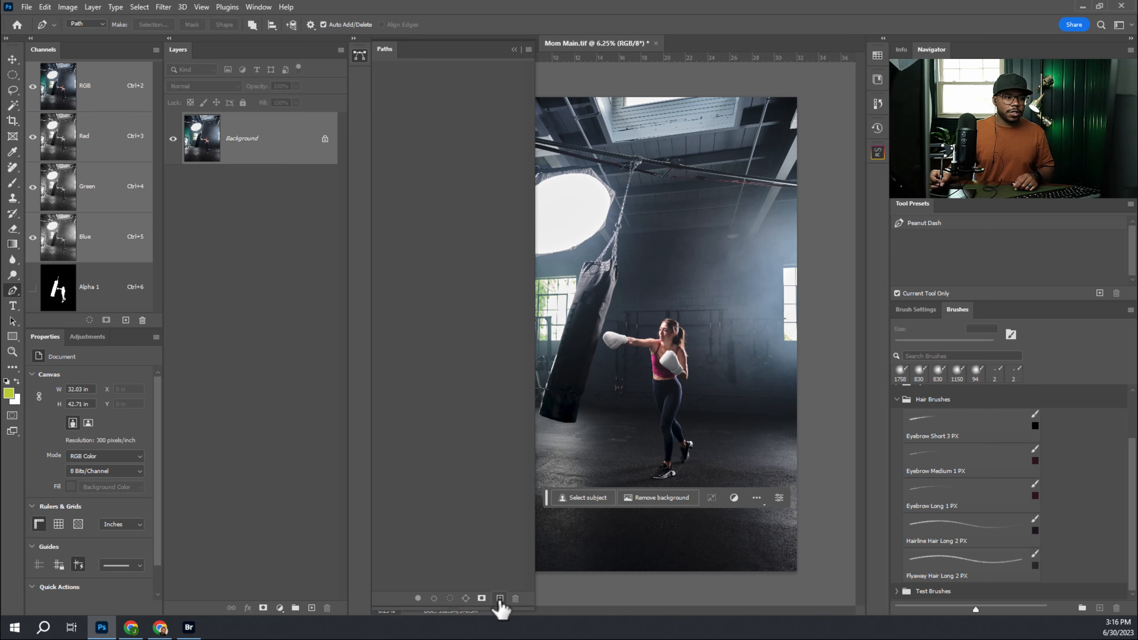
Step: Create a new empty Path 1, fit the image on screen, and collapse the Layers and Paths panels to icons
left_click(500, 599)
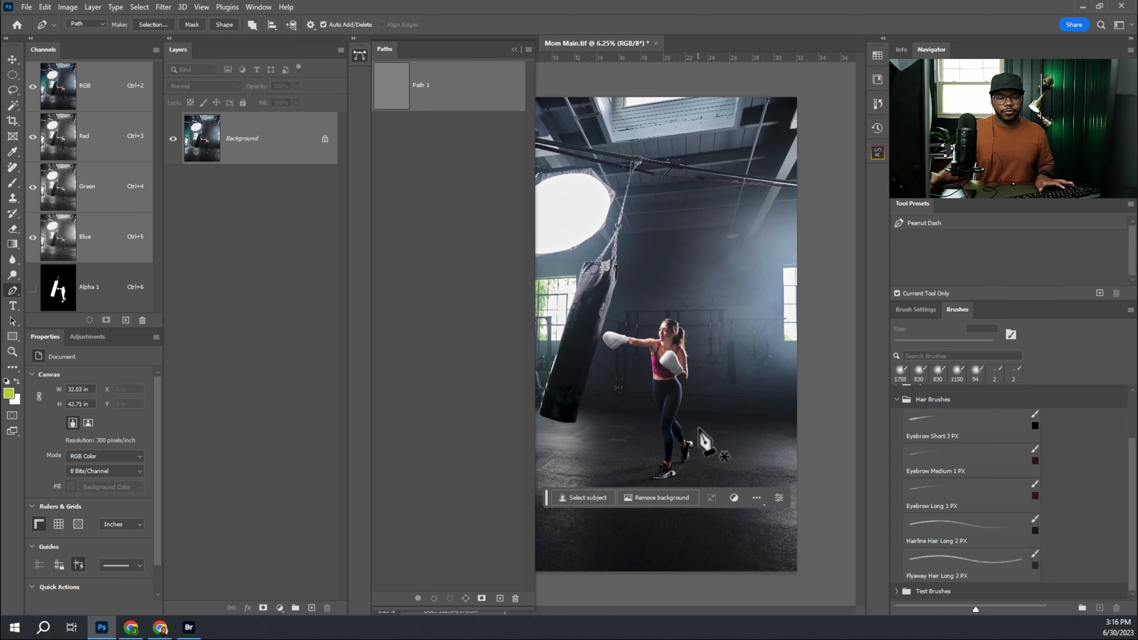
key("ctrl+0")
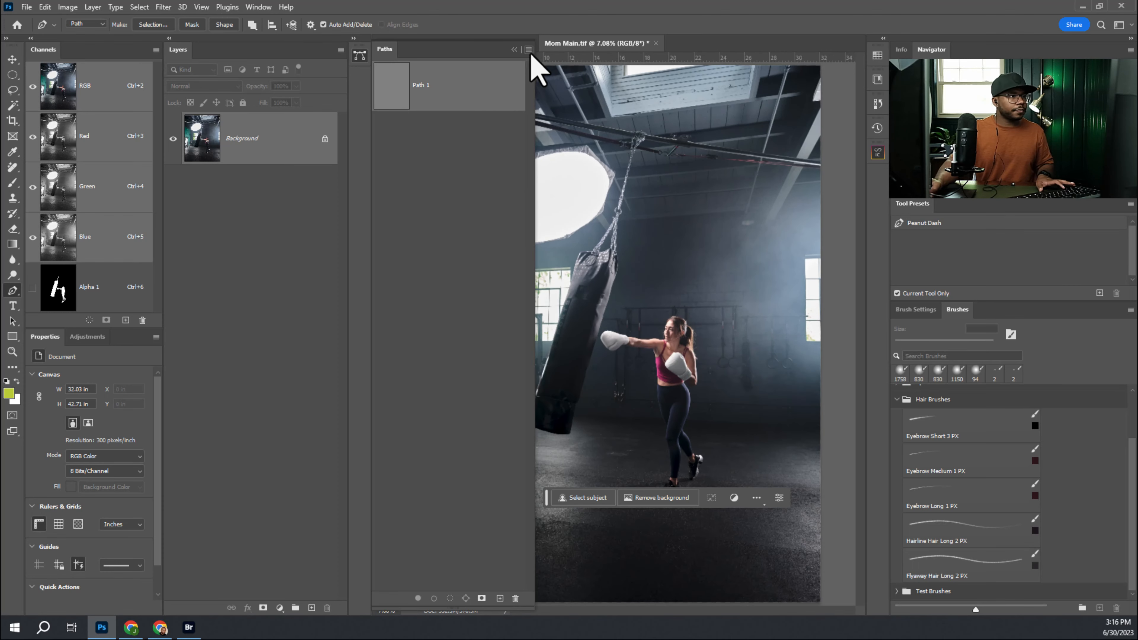
left_click(515, 49)
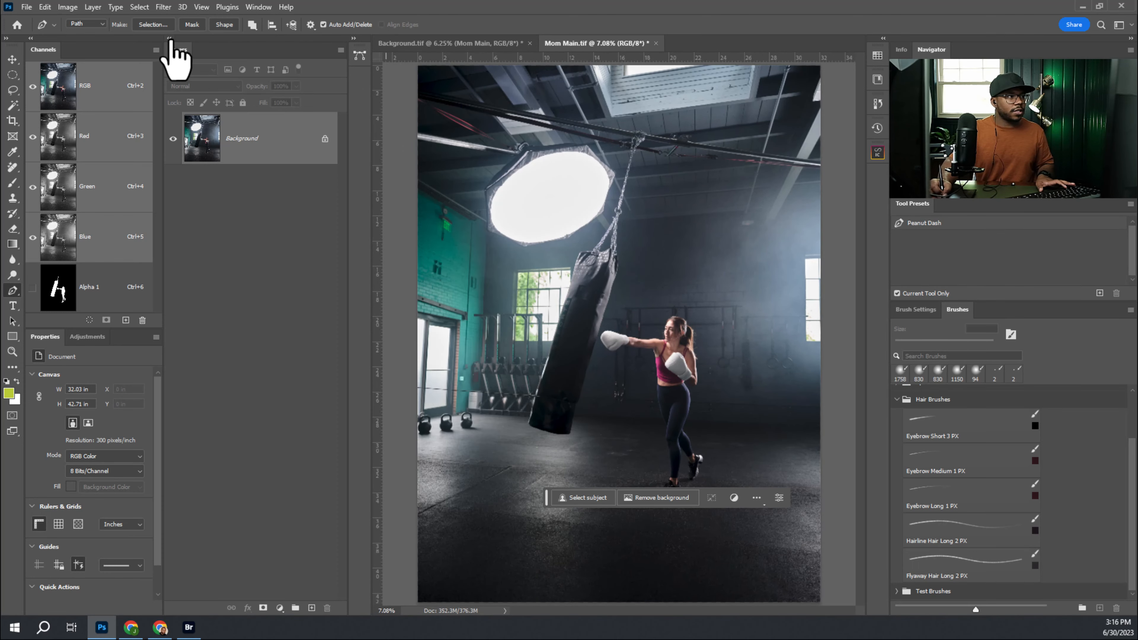
double_click(174, 49)
left_click(199, 61)
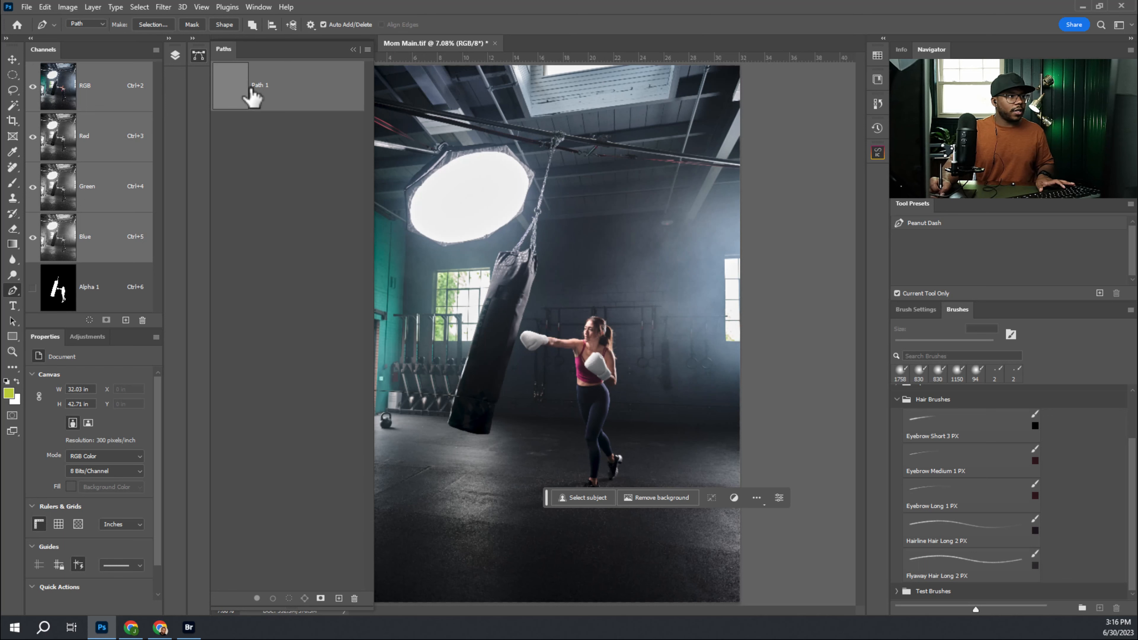
left_click(353, 49)
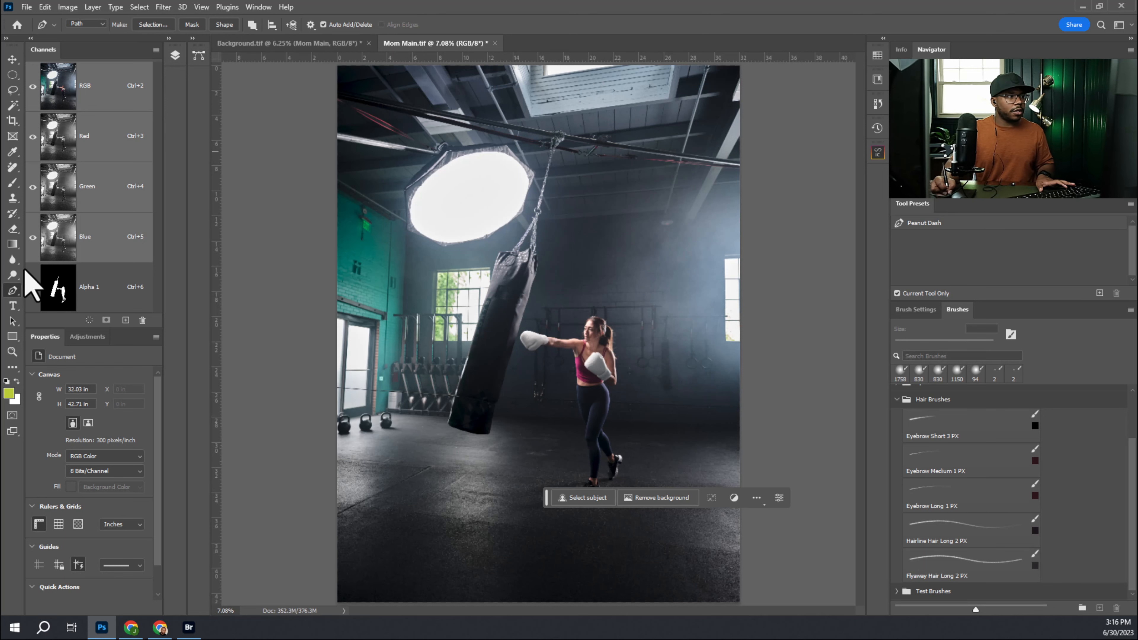
Step: Start the boxer's outline path at the front shoe's ankle and trace down the tongue and laces to the toe
left_click_drag(544, 502, 516, 566)
left_click_drag(594, 504, 689, 389)
left_click_drag(702, 198, 660, 224)
scroll(576, 434, "up", 5)
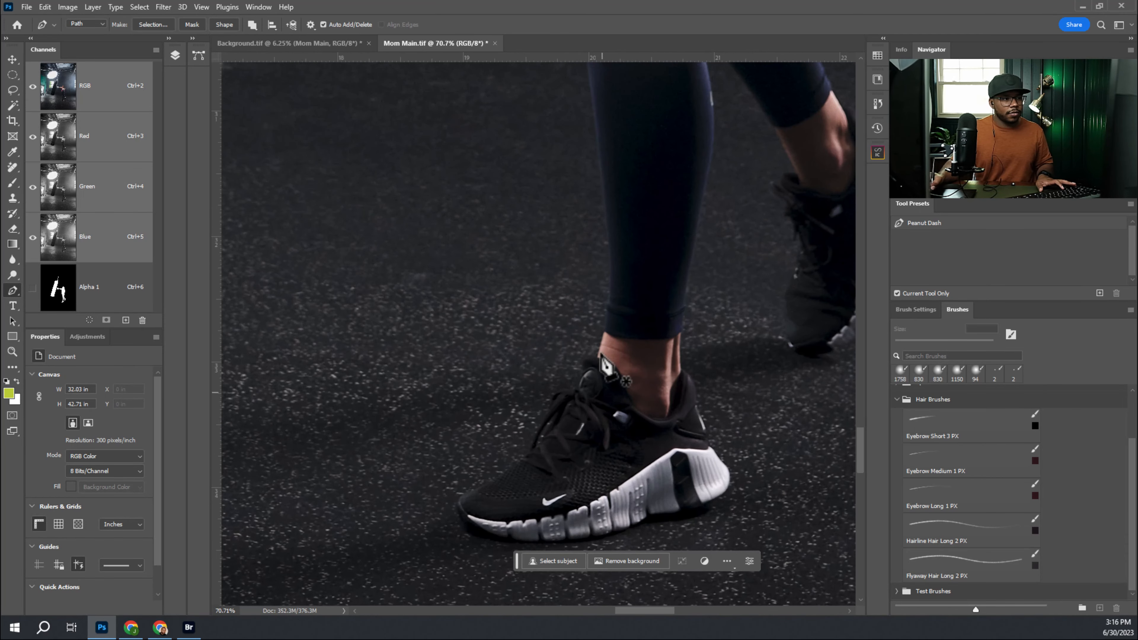
scroll(595, 351, "up", 3)
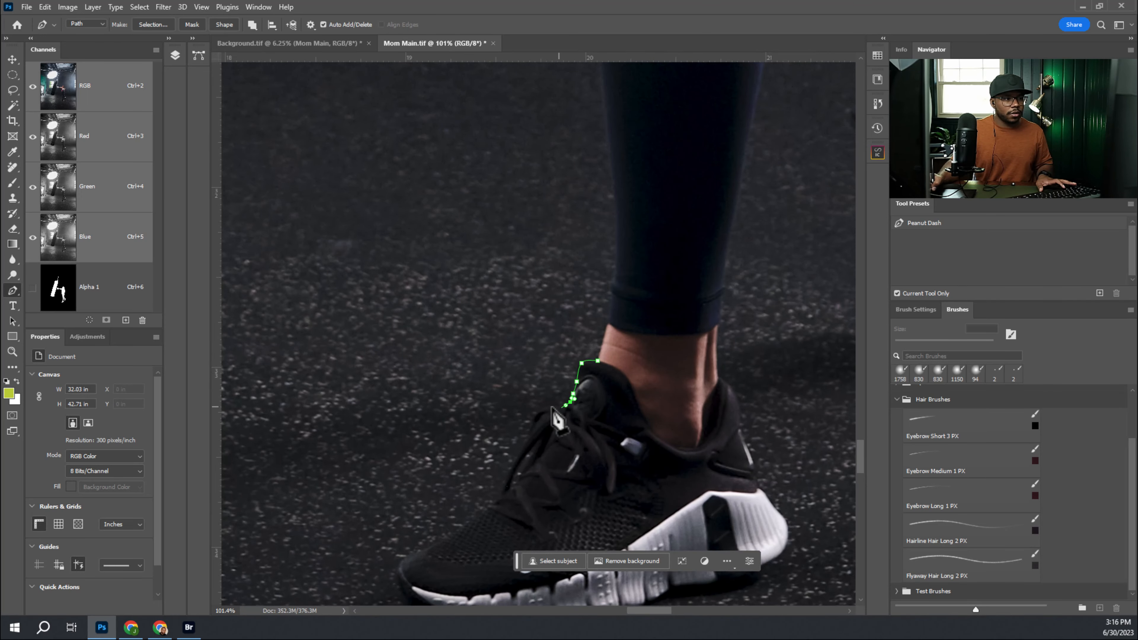
left_click(529, 436)
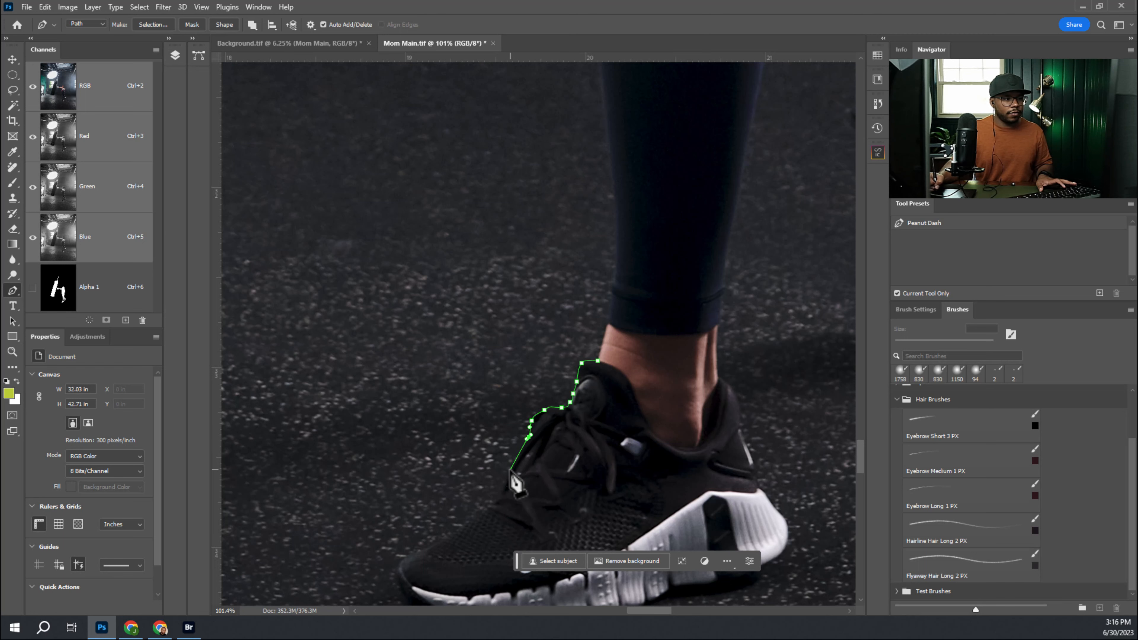
left_click_drag(483, 513, 437, 547)
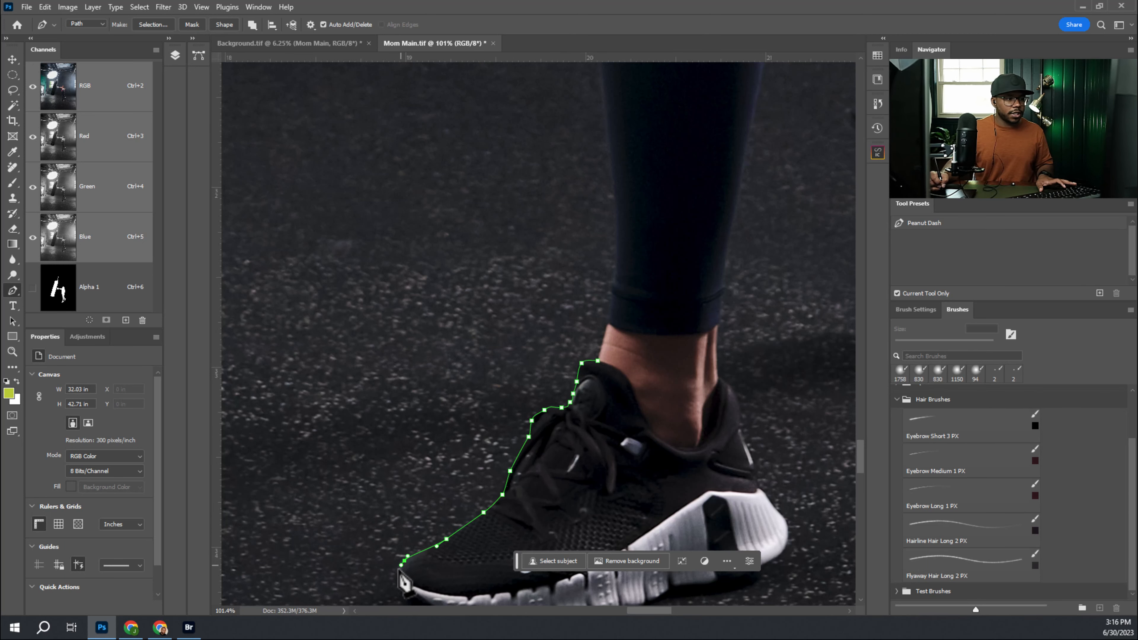
Step: Trace the front shoe's toe, sole and heel, undoing and replacing the misplaced anchors under the rear of the sole
left_click_drag(404, 586, 434, 456)
left_click_drag(471, 488, 515, 508)
left_click_drag(646, 488, 802, 440)
key("ctrl+z")
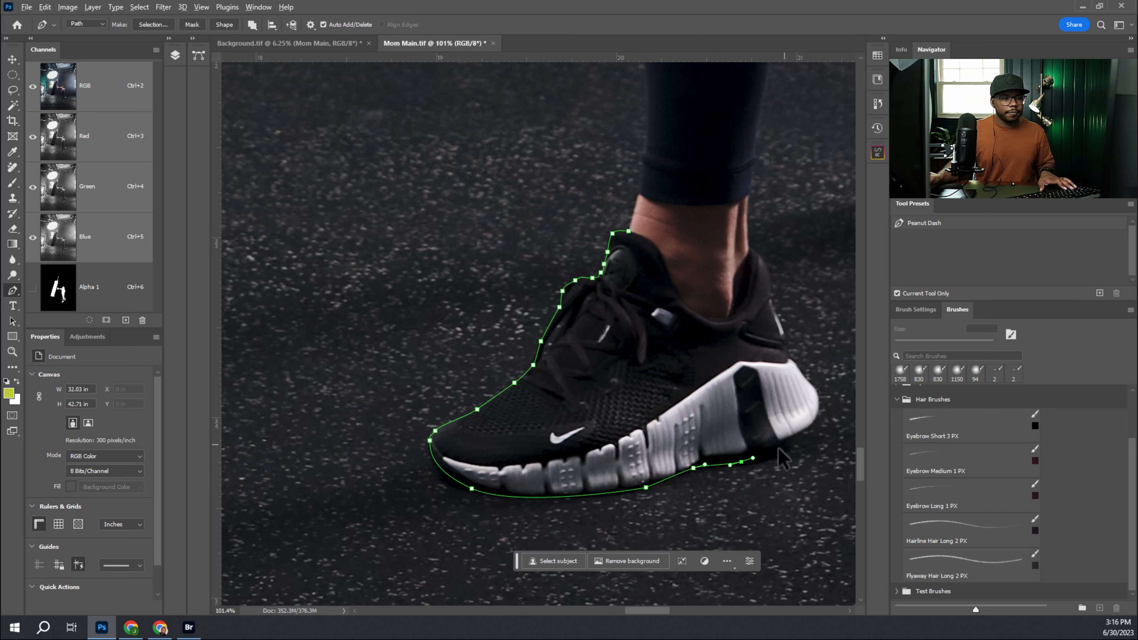
key("ctrl+z")
left_click(702, 461)
left_click_drag(722, 456, 815, 390)
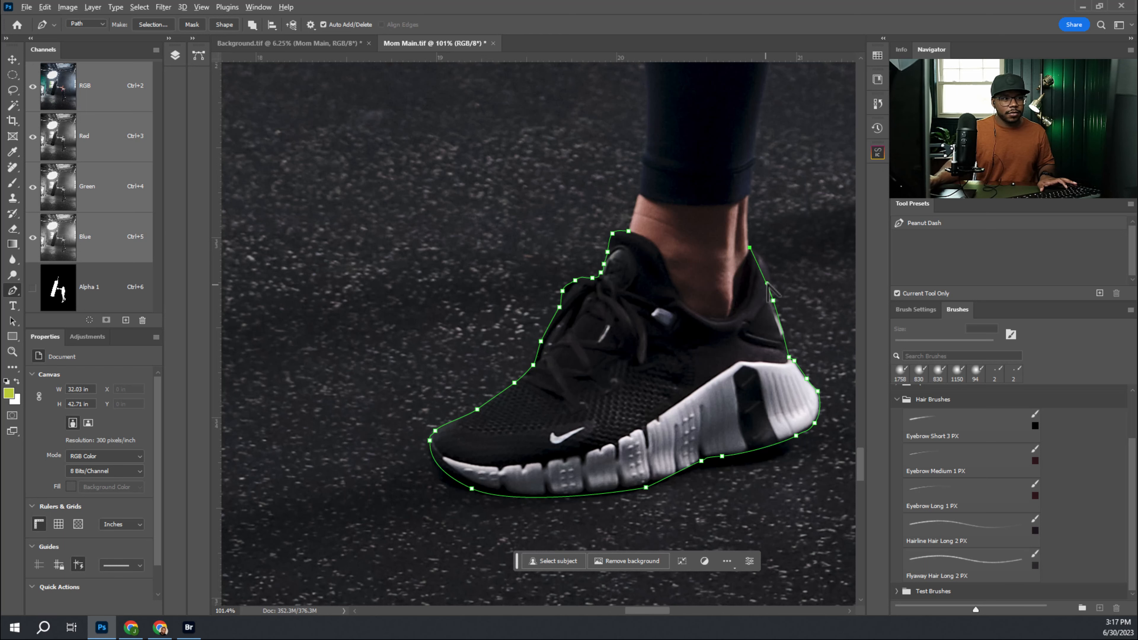
Step: Continue the path from the front shoe's collar up the ankle and calf to where the legs meet
left_click_drag(756, 228, 654, 370)
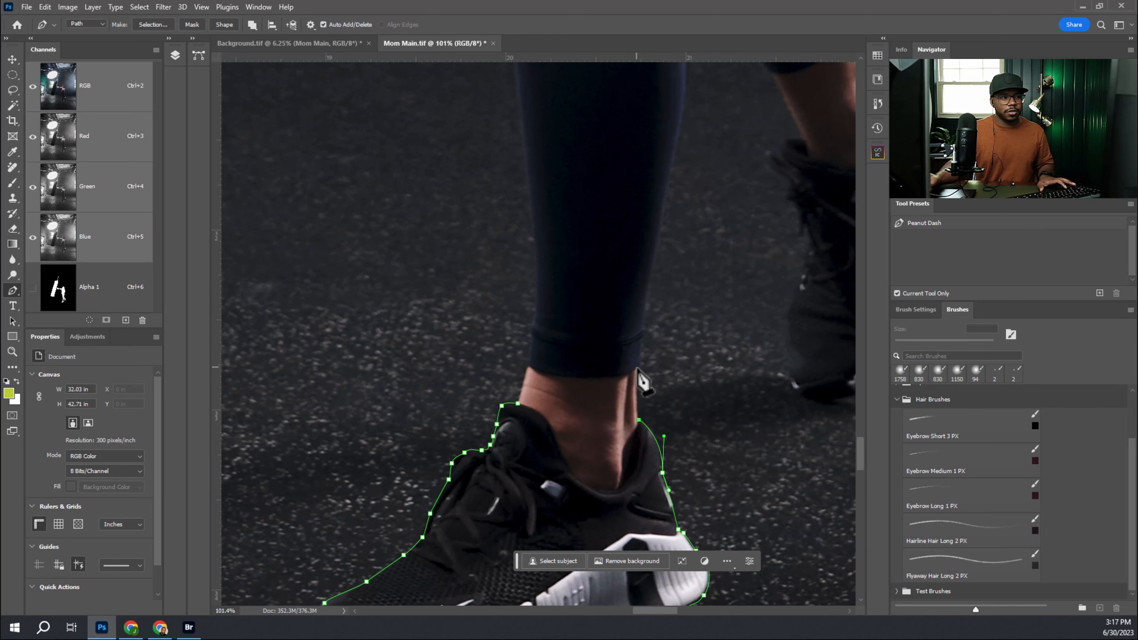
left_click_drag(643, 331, 645, 318)
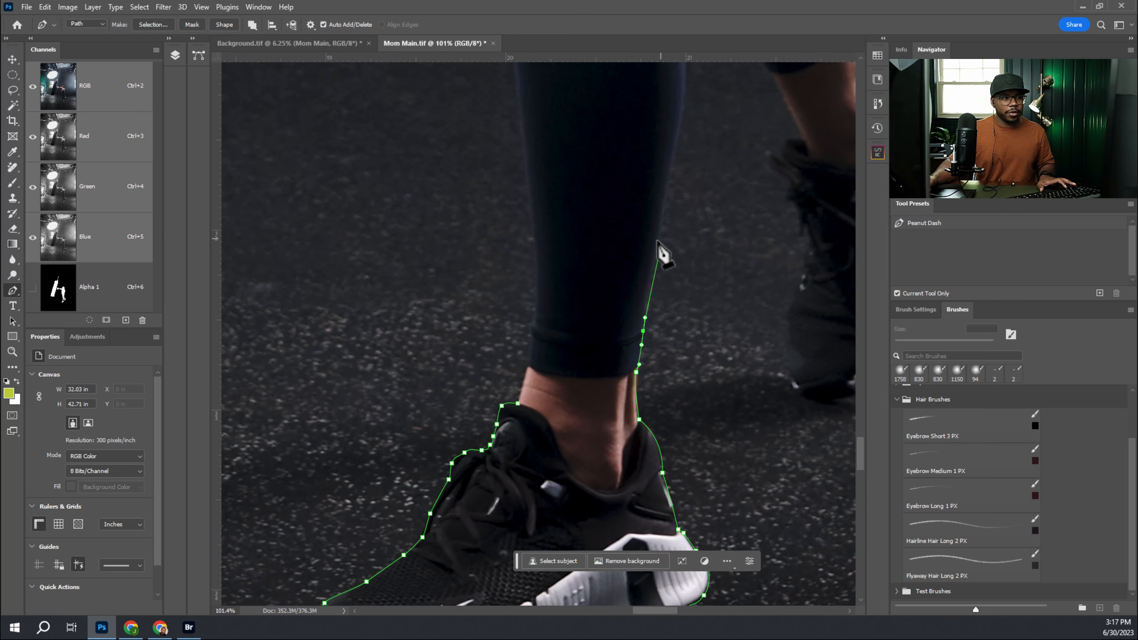
left_click_drag(649, 265, 652, 257)
left_click_drag(693, 97, 644, 252)
left_click_drag(635, 182, 610, 328)
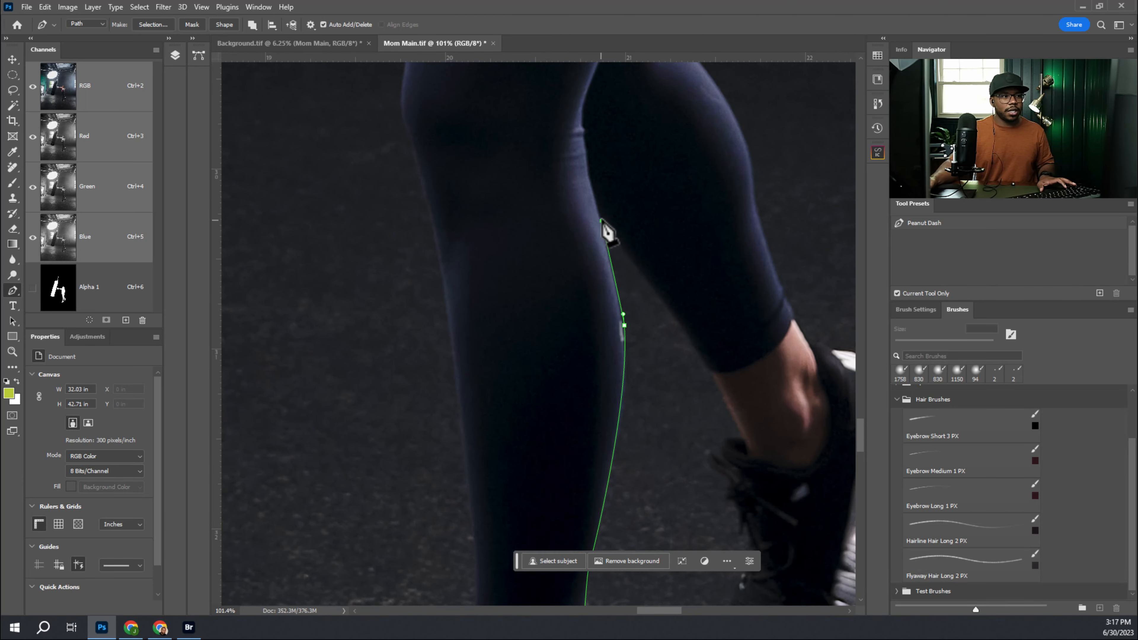
left_click(622, 311)
Step: Trace down the rear leg's inner calf and ankle to the rear shoe's upper laces
left_click_drag(702, 362, 713, 389)
left_click(728, 405)
left_click_drag(711, 389, 719, 387, "alt")
left_click_drag(717, 314, 678, 166)
left_click(706, 292)
left_click_drag(670, 305, 666, 310)
left_click_drag(668, 318, 672, 321)
left_click(690, 344)
left_click(687, 352)
Step: Trace the rear shoe's lower laces, around its toe, and up the forefoot part of the sole
left_click_drag(697, 363, 681, 484)
left_click(699, 389)
left_click(707, 380)
key("space")
left_click_drag(680, 484, 665, 361)
left_click_drag(679, 417, 797, 378)
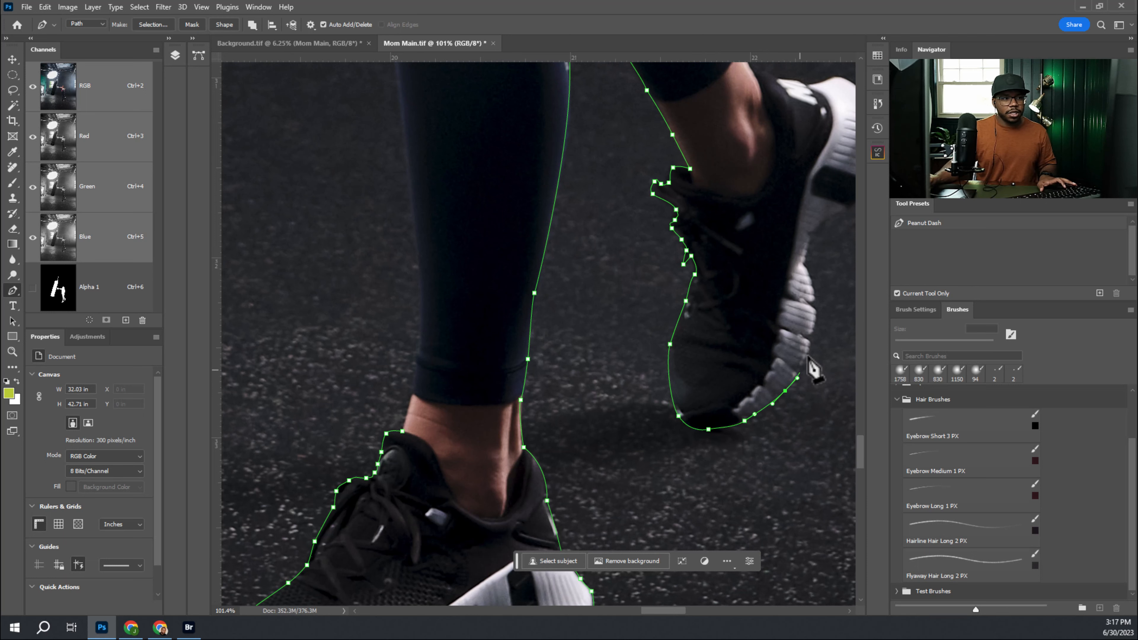
left_click_drag(814, 327, 817, 318)
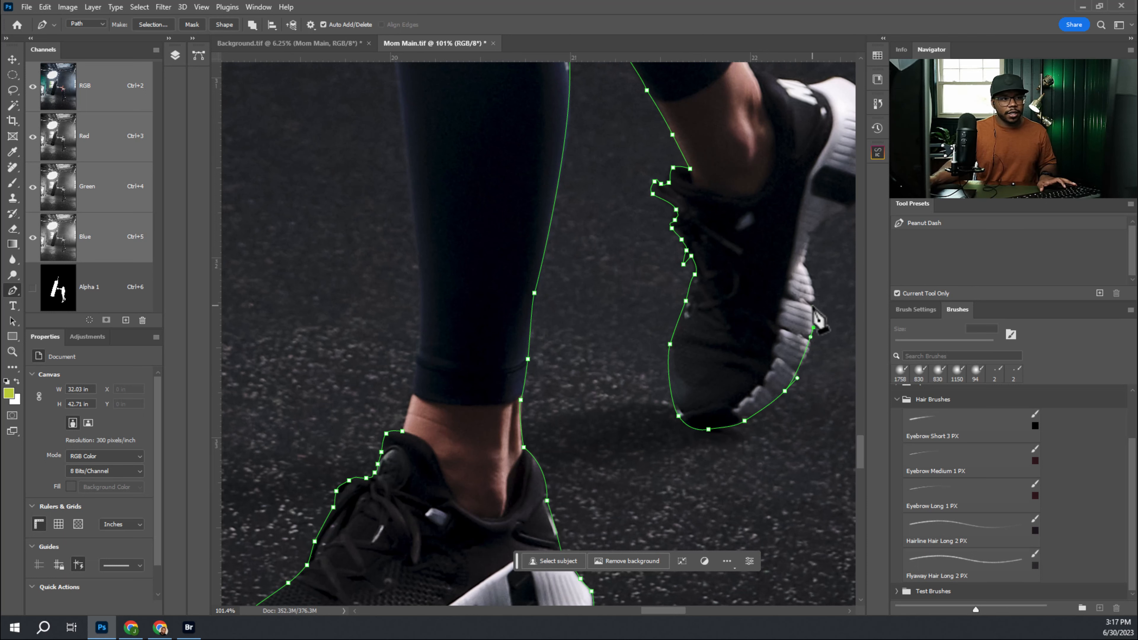
left_click(813, 299)
Step: Continue the path along the rear shoe's arch, around its heel, and over to the ankle
left_click_drag(804, 260, 684, 247)
key("space")
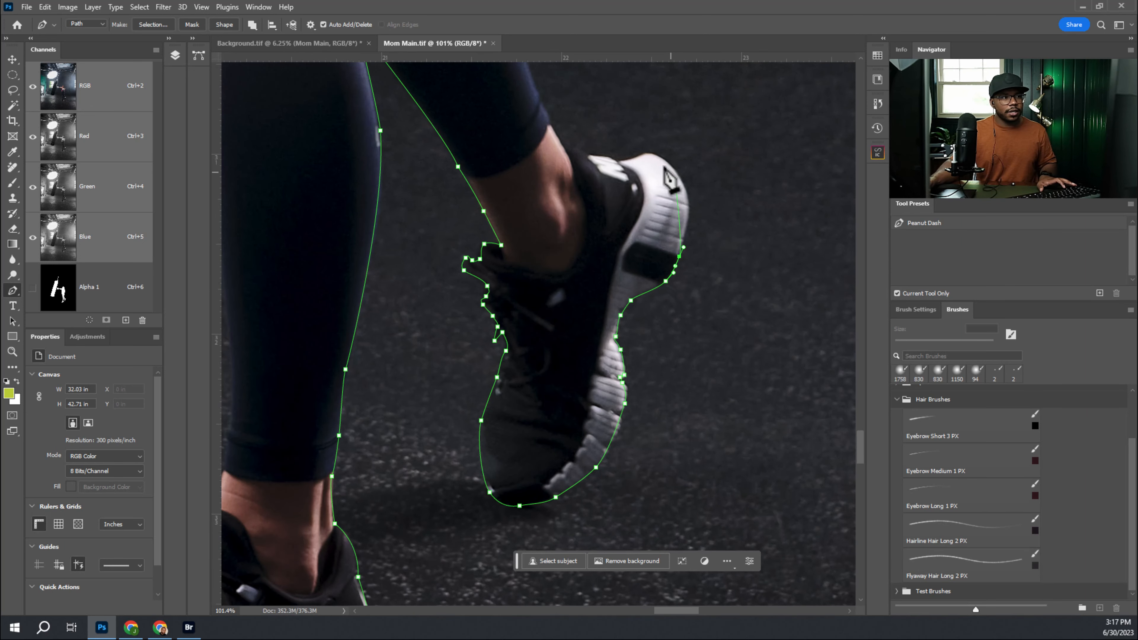
left_click(670, 167)
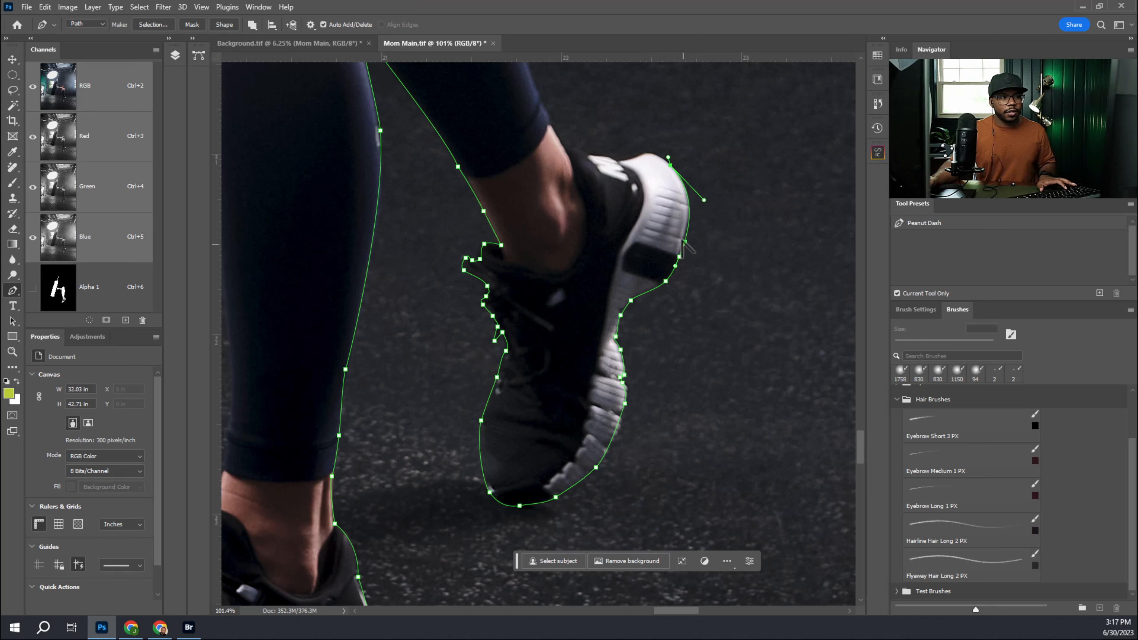
left_click(649, 152)
left_click_drag(637, 157, 545, 408)
left_click(604, 156)
left_click(563, 146)
Step: Trace up the back of the rear leg's calf to where it meets the thigh
left_click_drag(514, 323, 508, 308)
left_click(503, 272)
left_click(401, 101)
left_click_drag(445, 175, 469, 181)
left_click_drag(407, 139, 497, 349)
left_click(479, 266)
left_click_drag(483, 249, 434, 379)
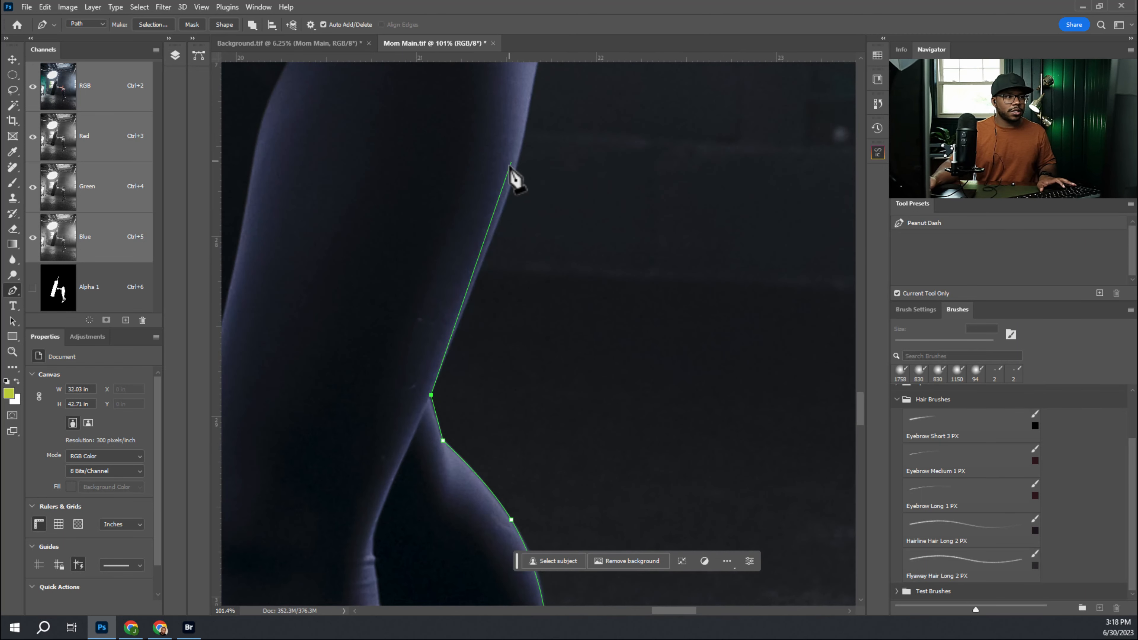
Step: Trace up the back of the boxer's thigh and around the hip to the waist
left_click(516, 168)
left_click_drag(522, 137, 485, 290)
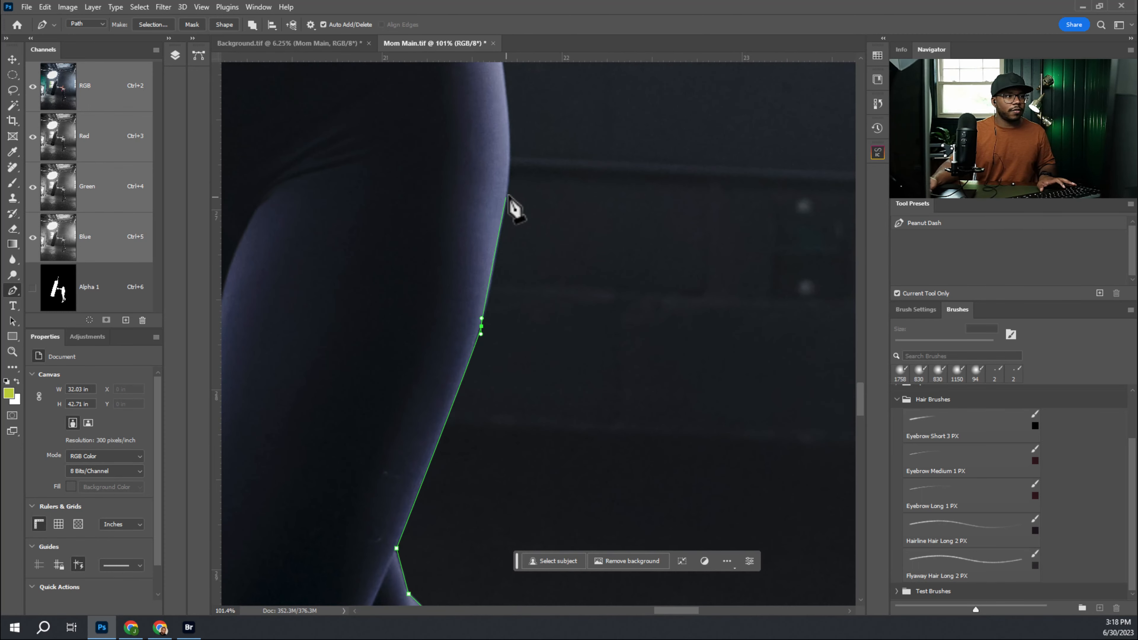
left_click(508, 195)
left_click_drag(502, 207, 494, 332)
left_click_drag(461, 99, 513, 163)
left_click_drag(559, 195, 729, 341)
left_click(576, 165)
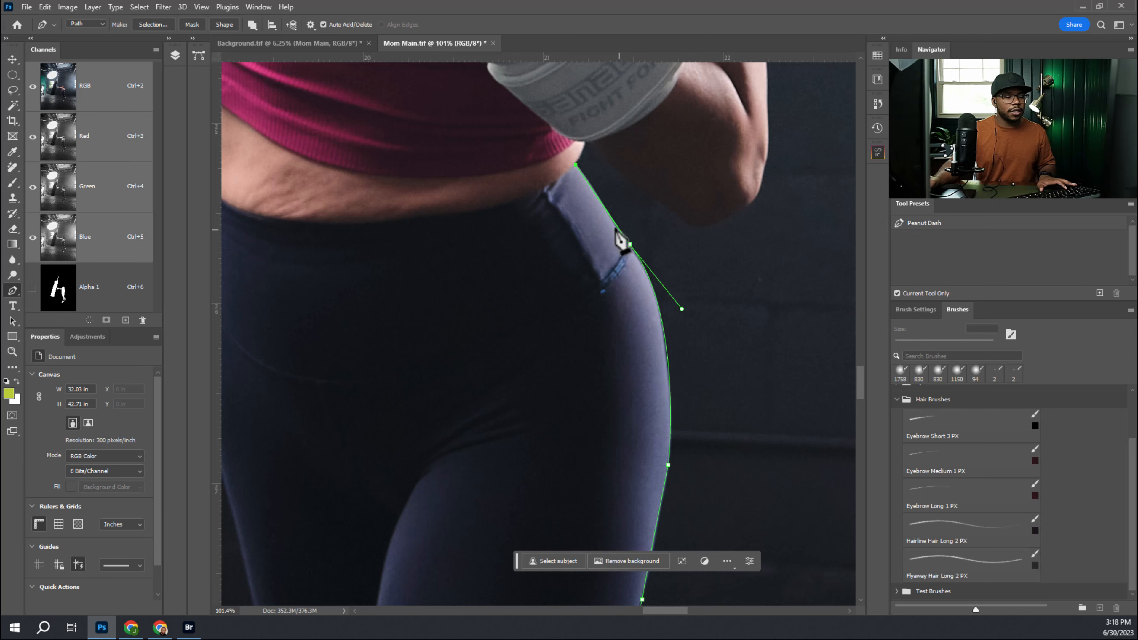
Step: Refine the hip curve to follow the leggings' edge, and extend the path from the waist to the boxing glove
left_click_drag(592, 229, 673, 299)
left_click(567, 236)
left_click_drag(607, 279, 567, 101)
left_click(622, 330)
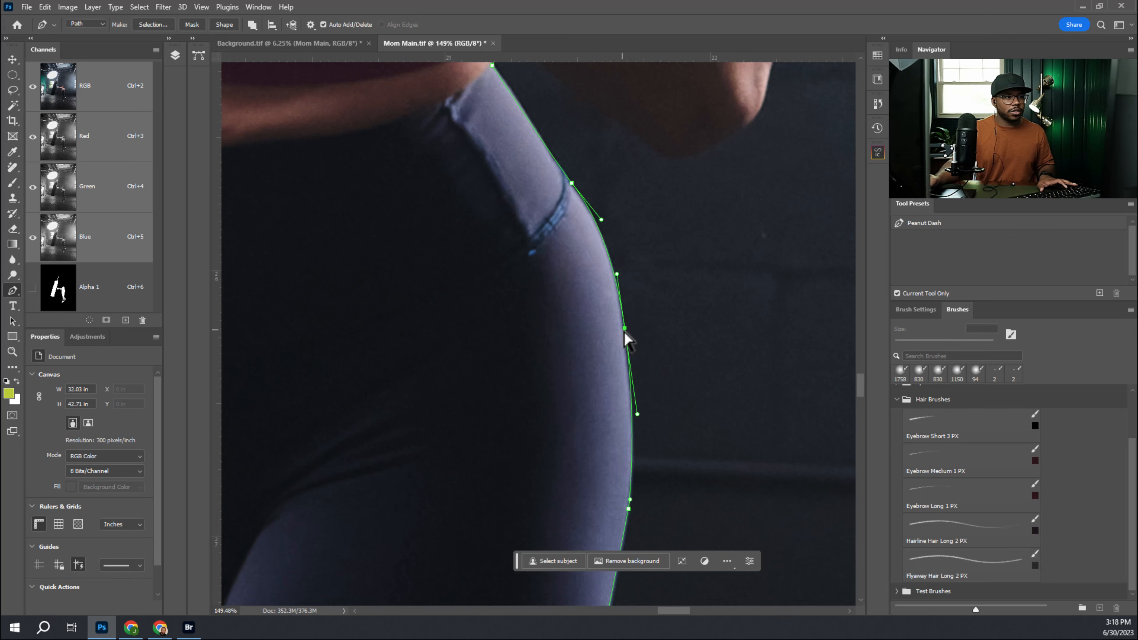
left_click_drag(602, 220, 545, 340)
left_click(474, 232)
left_click_drag(487, 232, 496, 246)
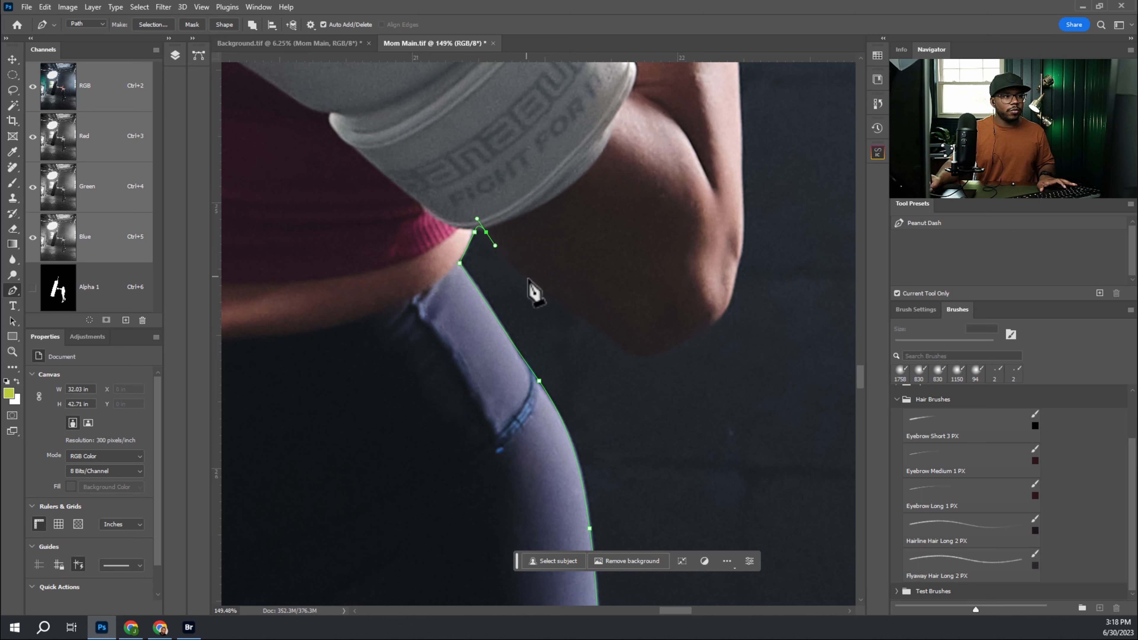
Step: Trace the path along the underside of the bent arm, around the elbow, and up the upper arm to the hair tips
left_click(548, 292)
left_click_drag(600, 329, 689, 449)
left_click(627, 351)
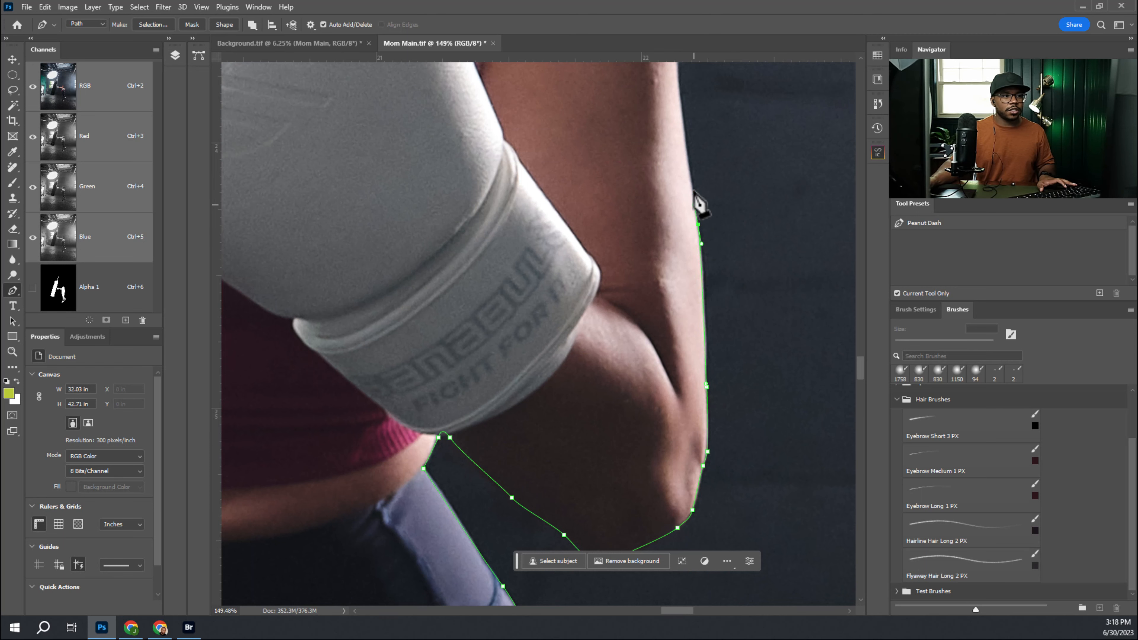
left_click_drag(688, 125, 658, 270)
left_click_drag(648, 167, 649, 158)
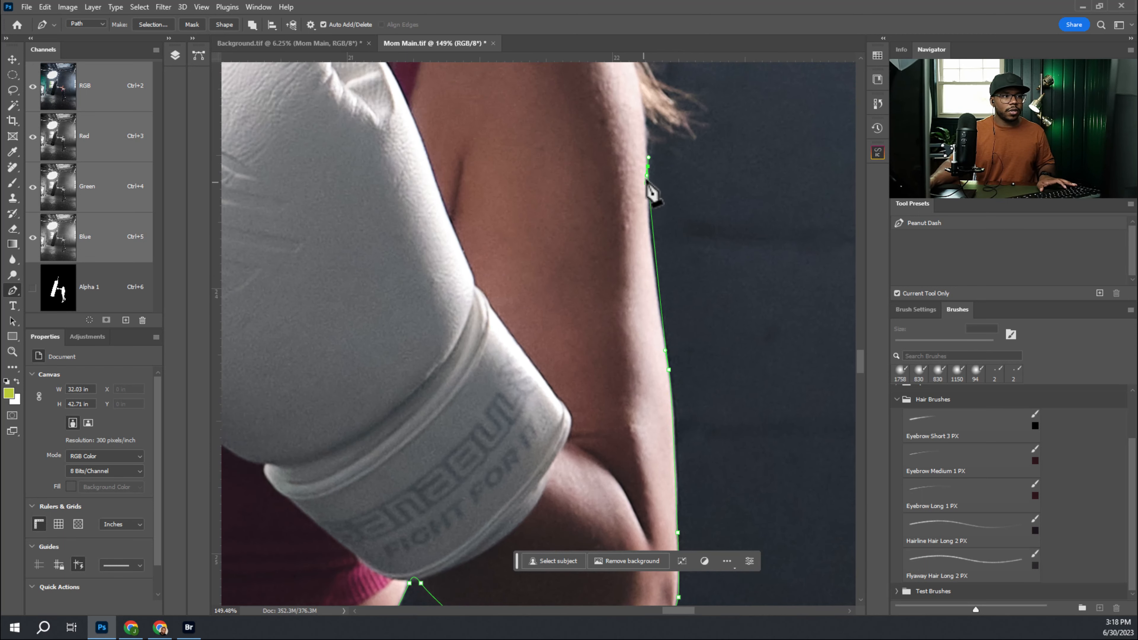
left_click(645, 114)
left_click_drag(633, 112, 672, 276)
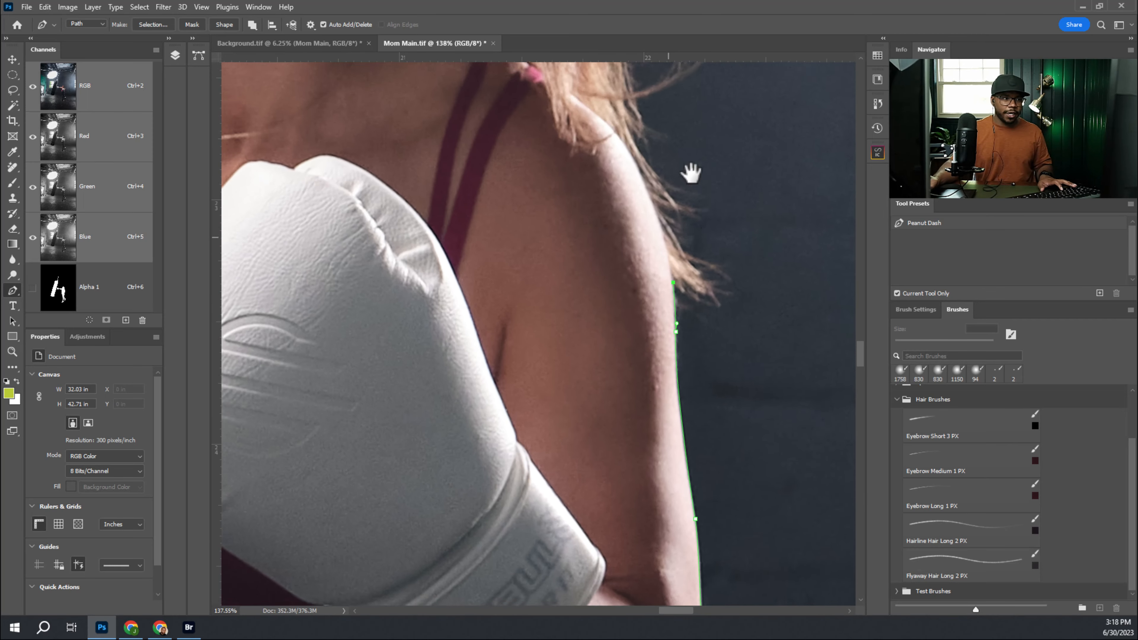
Step: Continue the path over the curve of the shoulder beneath the loose hair ends, stopping near the tank top strap
left_click_drag(691, 173, 698, 102)
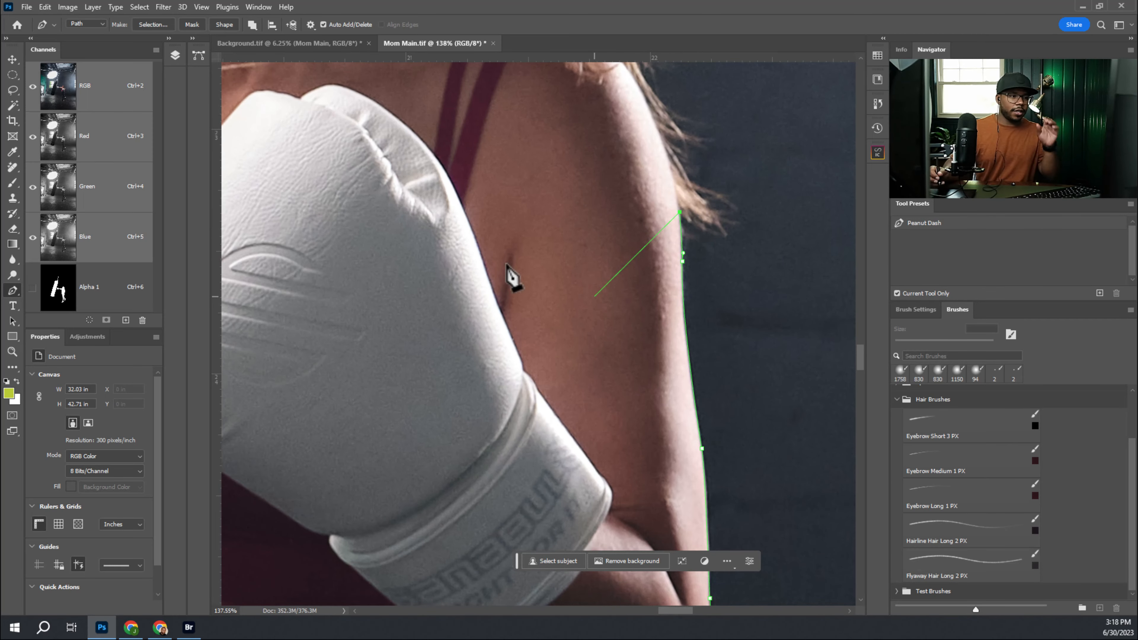
left_click_drag(591, 193, 548, 318)
left_click_drag(581, 229, 592, 367)
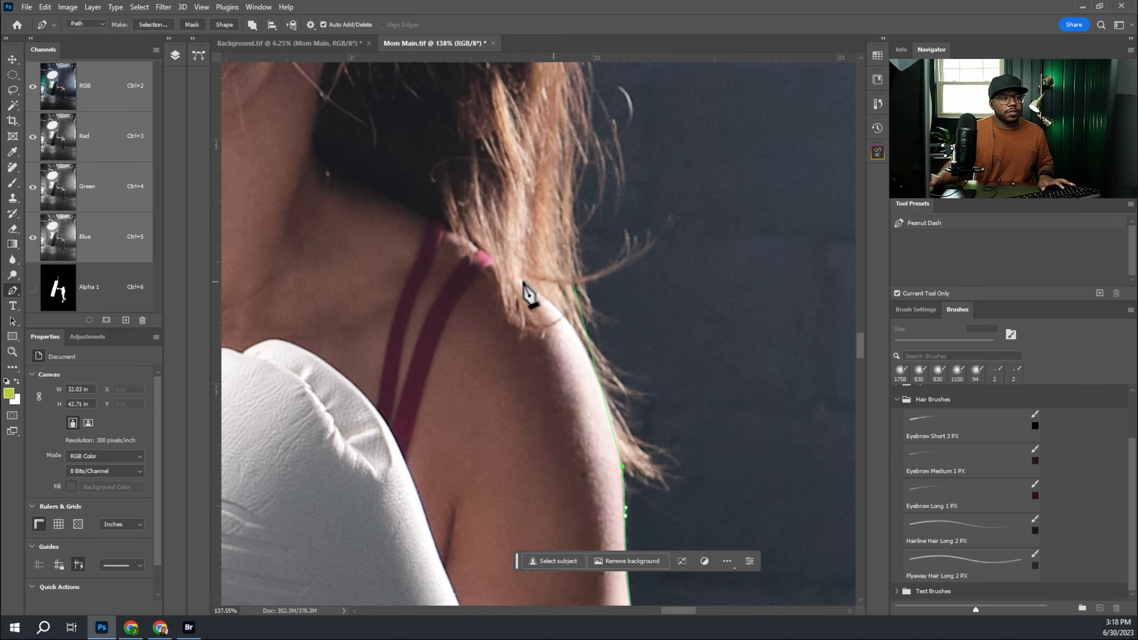
left_click_drag(559, 310, 550, 309)
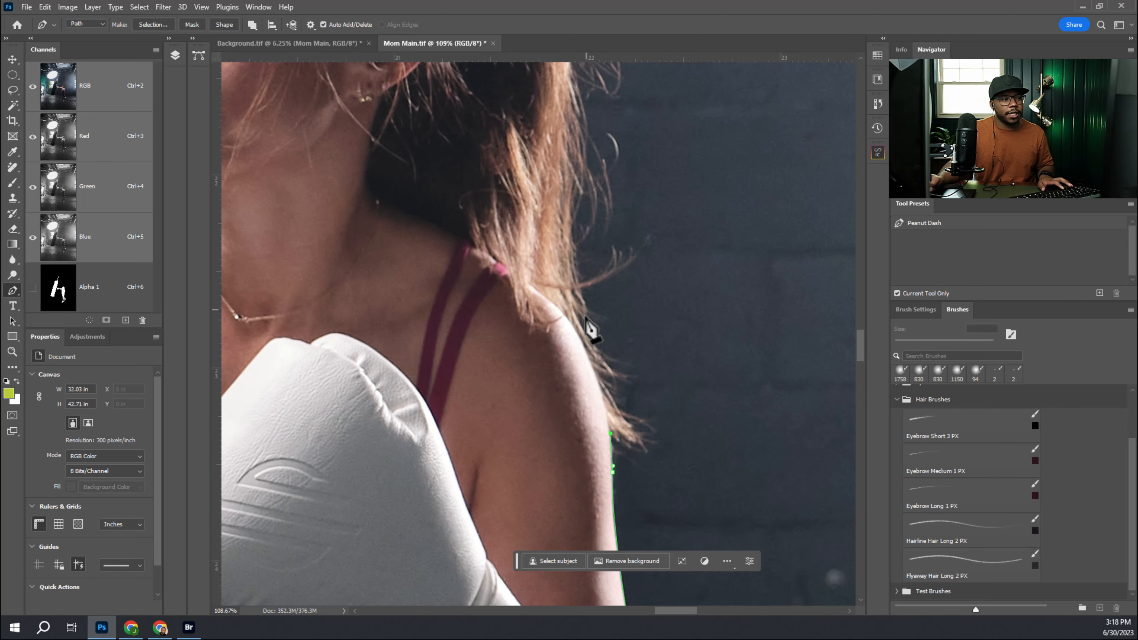
left_click_drag(554, 255, 561, 283)
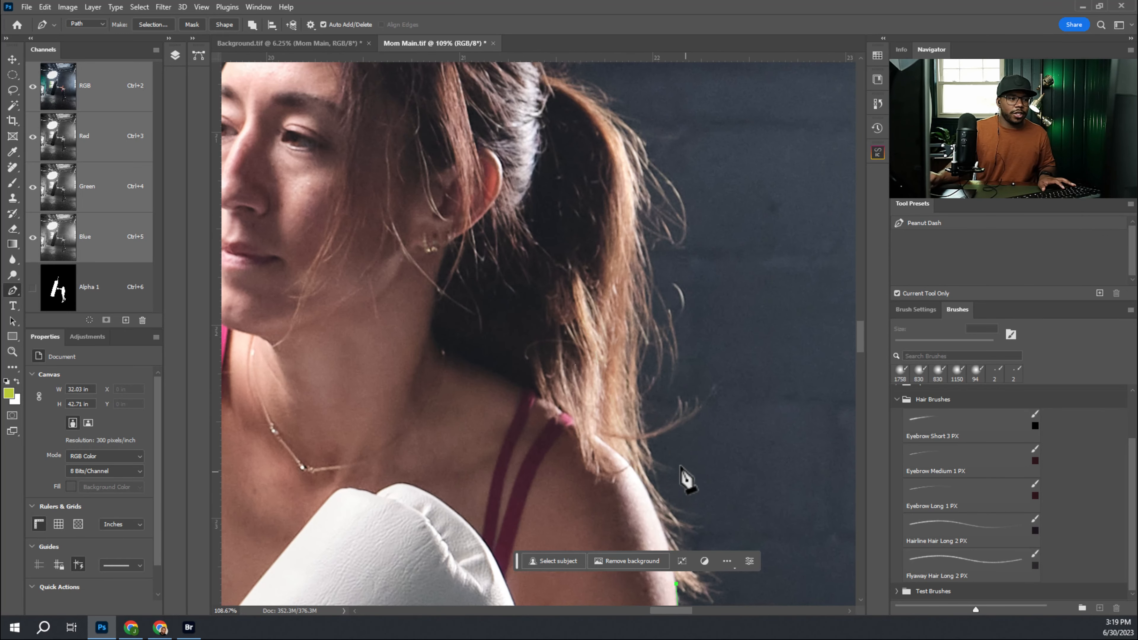
left_click_drag(632, 461, 669, 219)
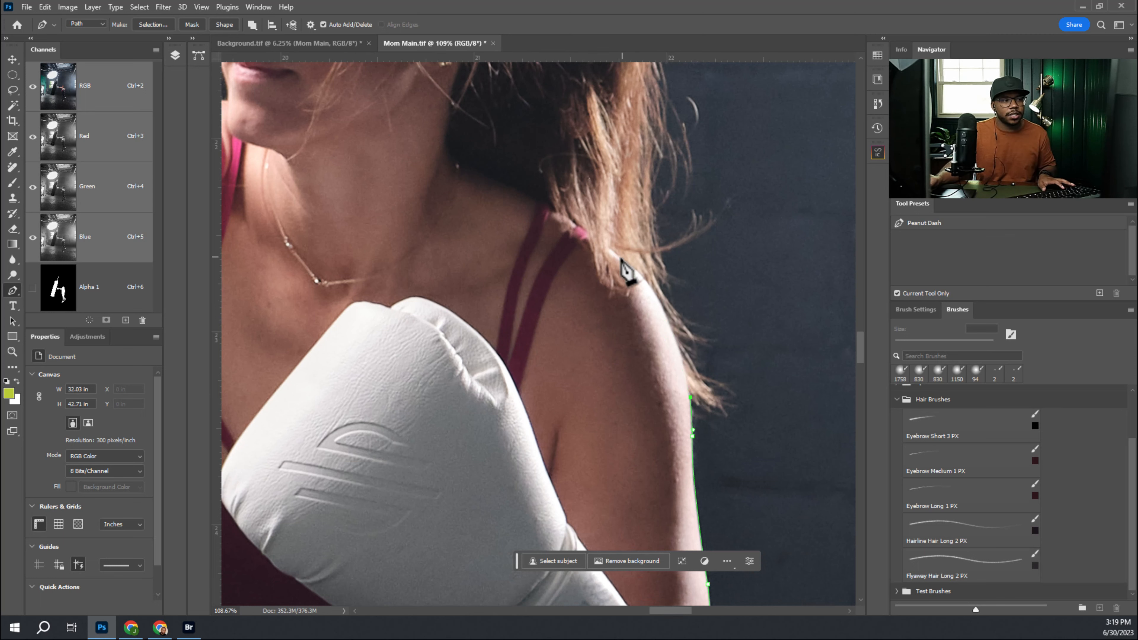
left_click(611, 248)
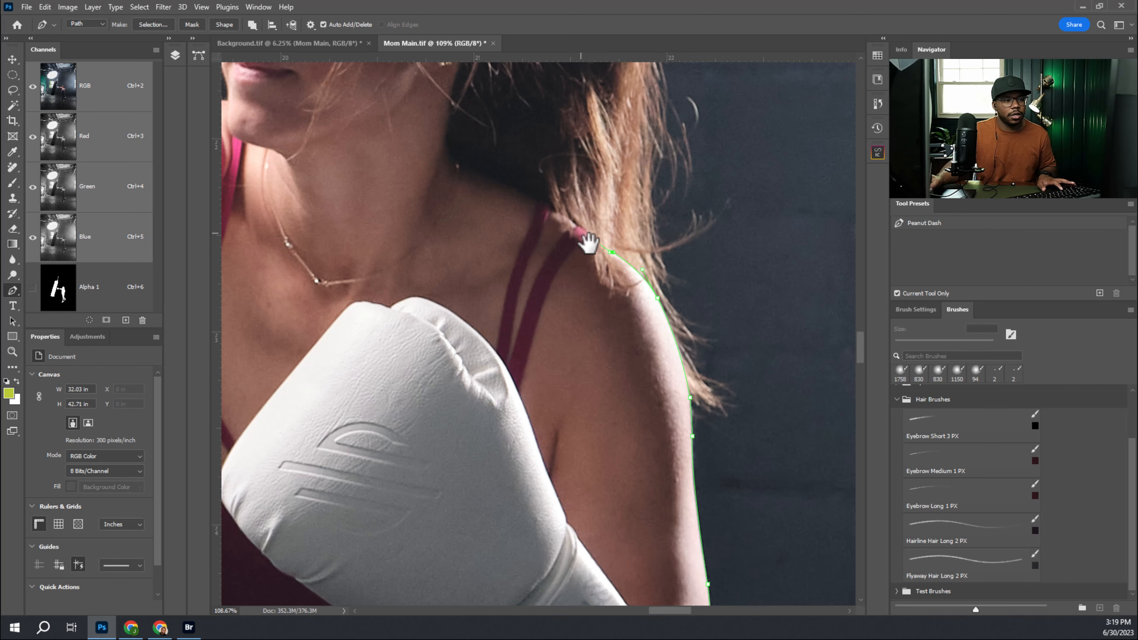
Step: Trace up the ponytail just inside its flyaway hairs to where it meets the back of the head
left_click_drag(608, 264, 656, 399)
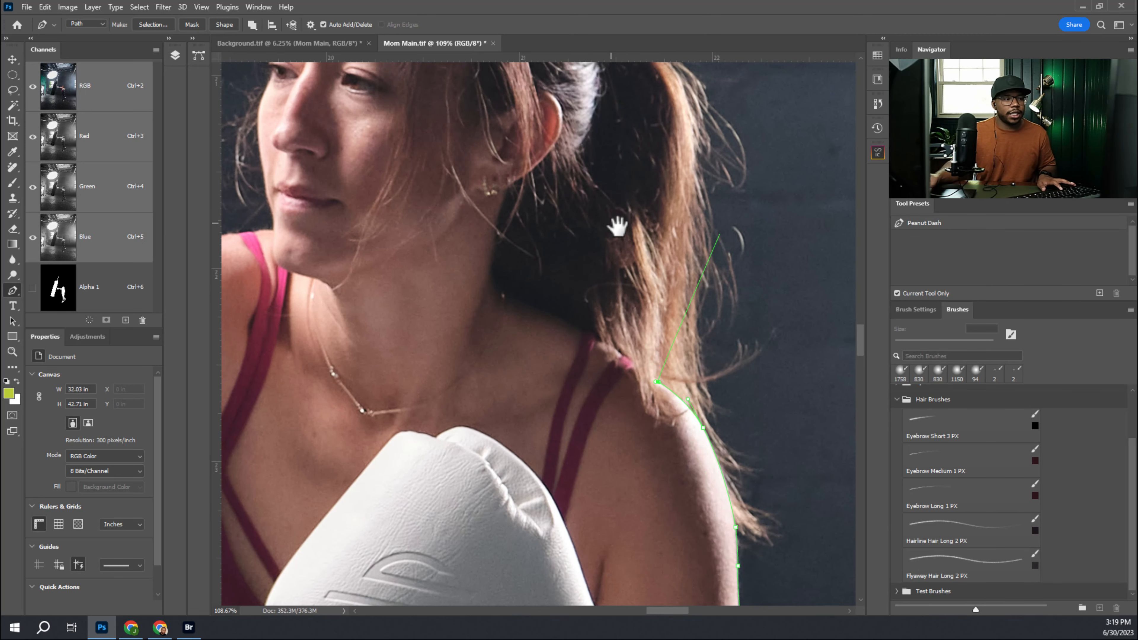
left_click_drag(663, 289, 668, 405)
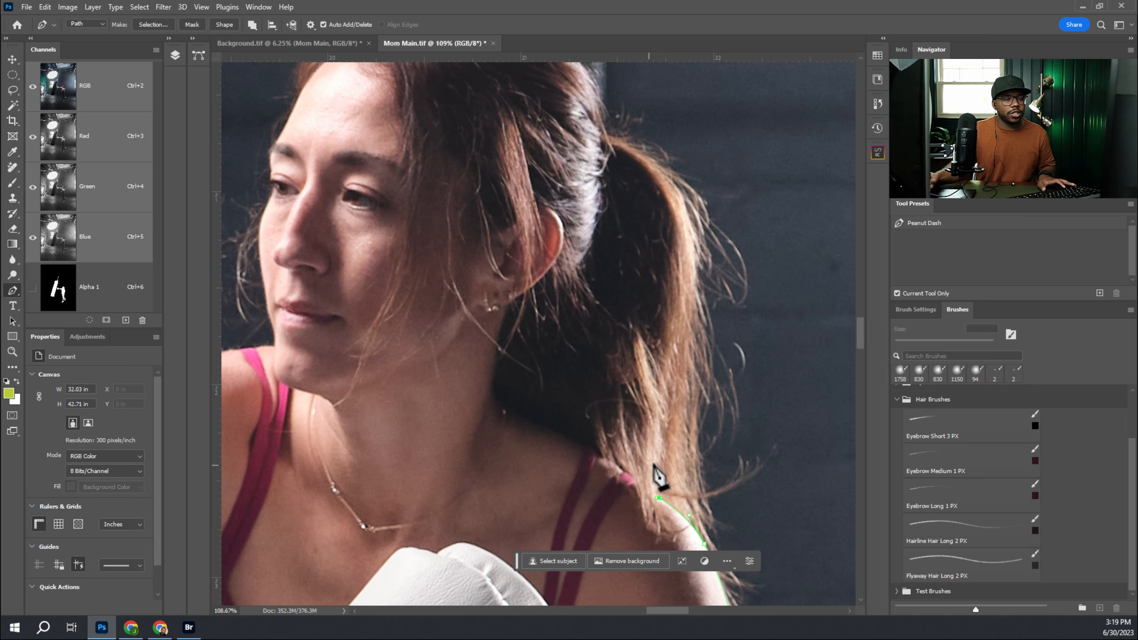
left_click_drag(672, 358, 677, 348)
left_click_drag(684, 235, 680, 218)
left_click_drag(644, 159, 688, 291)
left_click(605, 129)
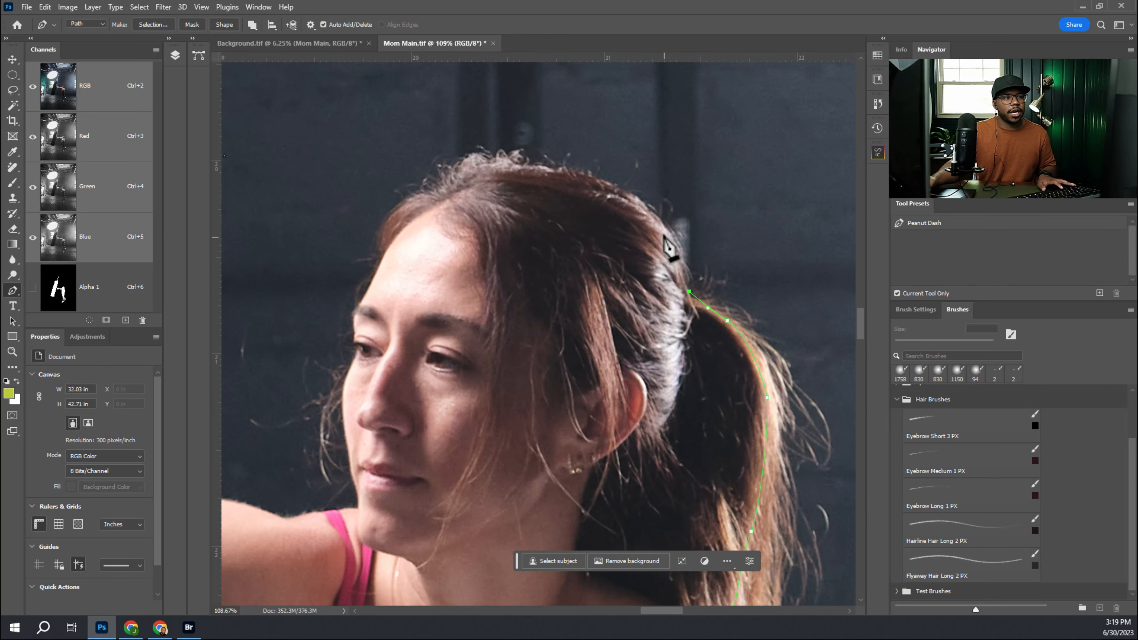
Step: Trace over the back and crown of the head and down the hairline to the brow
left_click_drag(667, 234, 660, 218)
left_click_drag(594, 179, 574, 175)
left_click_drag(490, 167, 386, 233)
left_click(381, 259)
left_click_drag(364, 298, 489, 238)
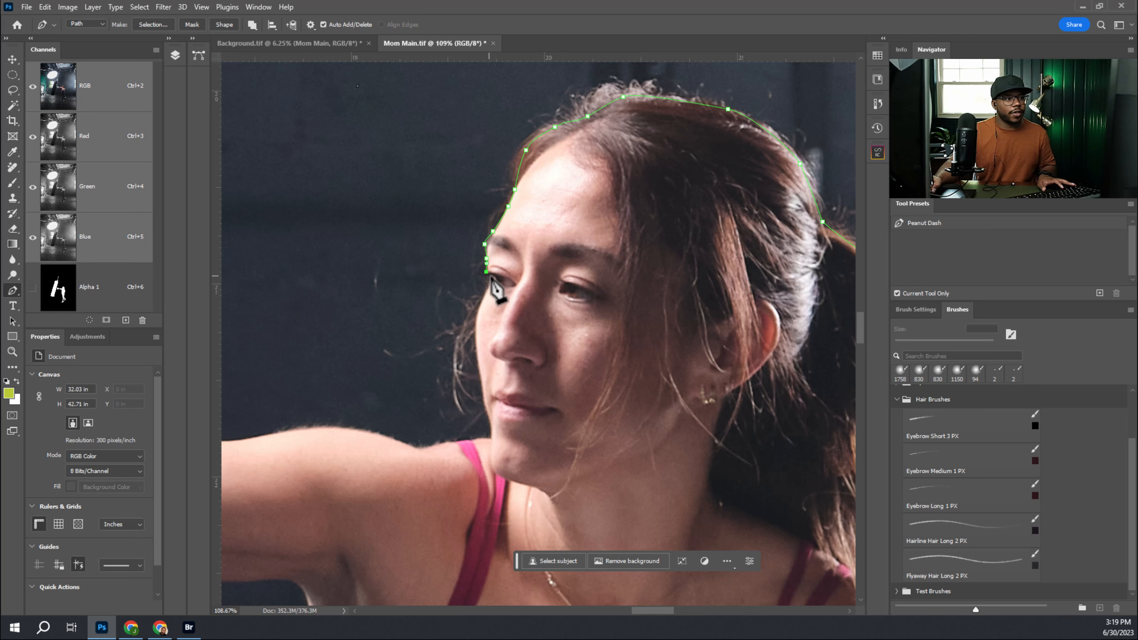
Step: Follow the face's outline from the eye down to the jaw, and continue across the strap onto the far shoulder
left_click_drag(486, 291, 483, 298)
left_click_drag(479, 373, 485, 382)
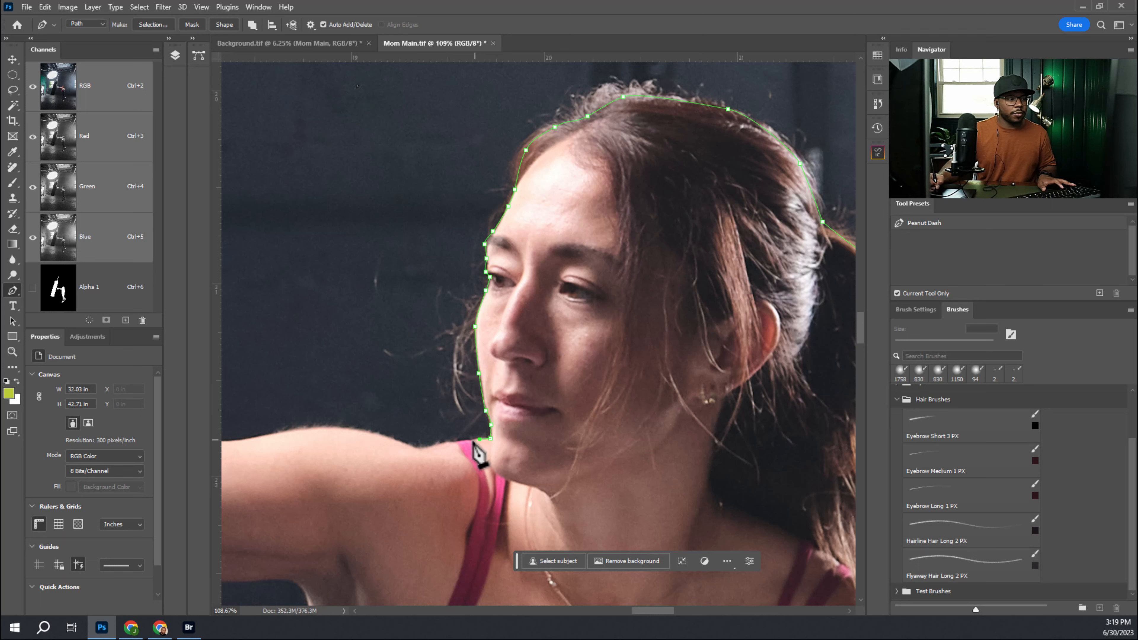
left_click_drag(445, 444, 435, 447)
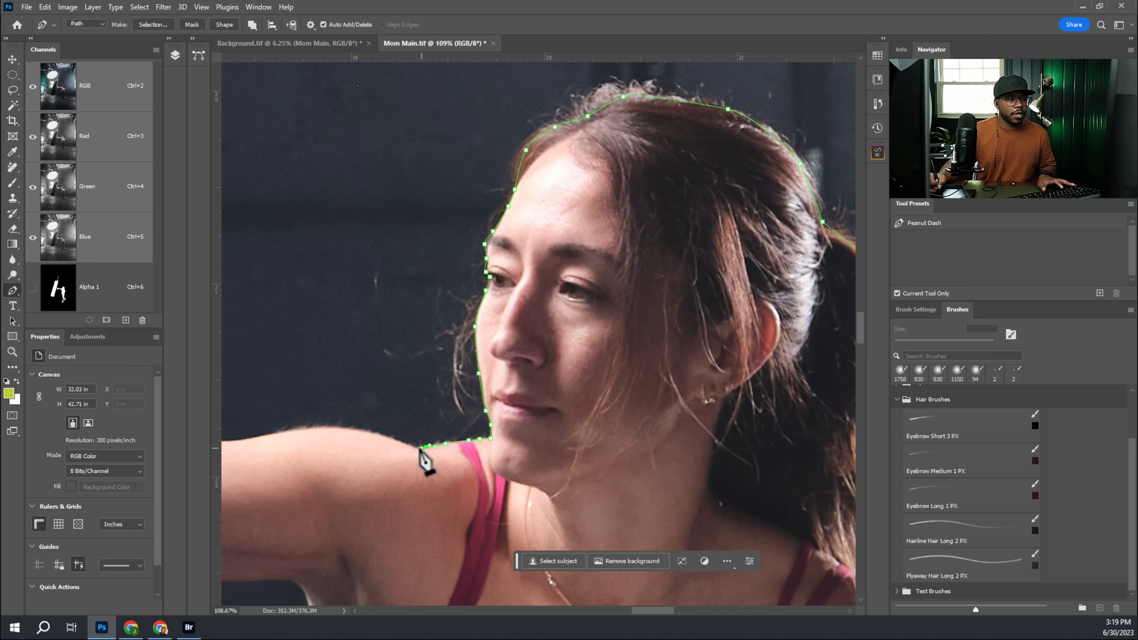
Step: Trace along the upper edge of the outstretched arm from the shoulder to the boxing glove's cuff
left_click_drag(301, 428, 628, 290)
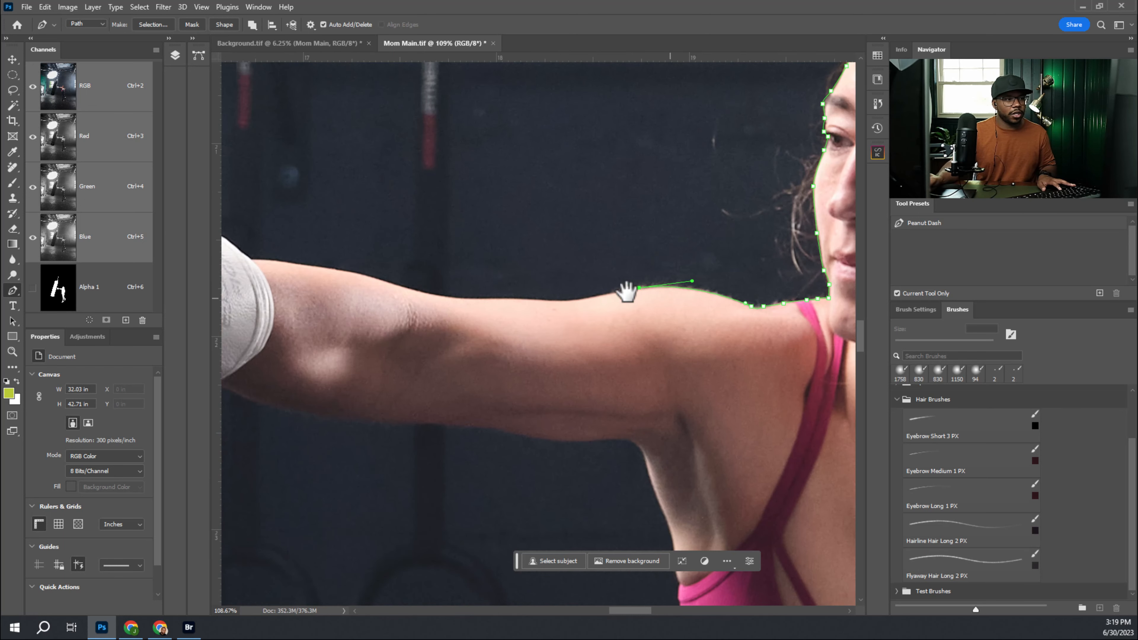
left_click_drag(541, 300, 551, 302)
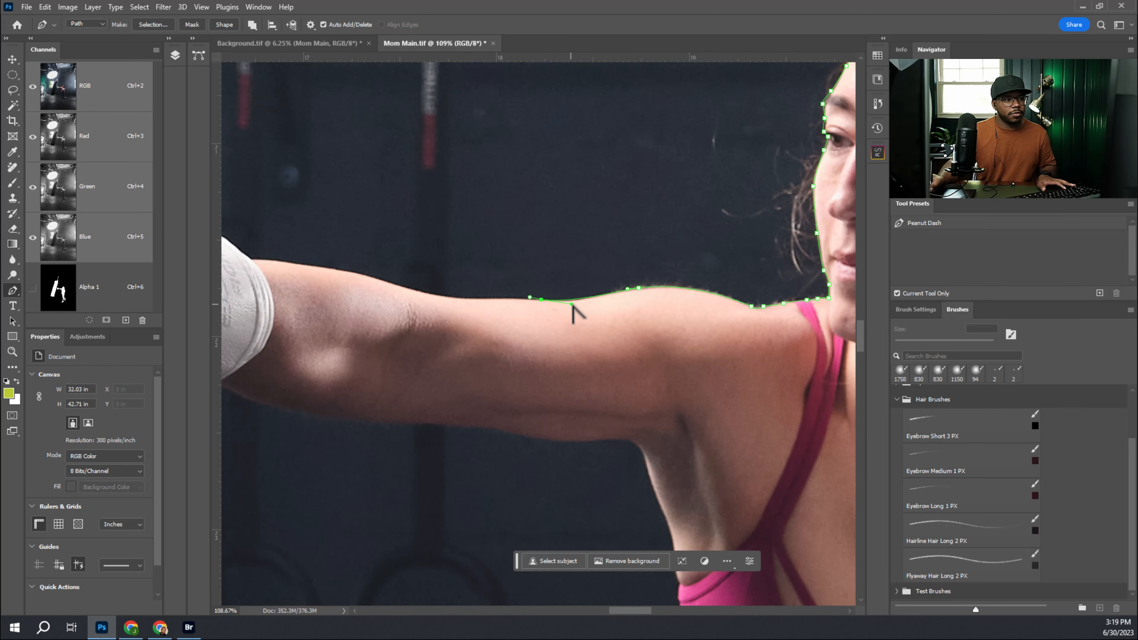
left_click_drag(474, 300, 468, 299)
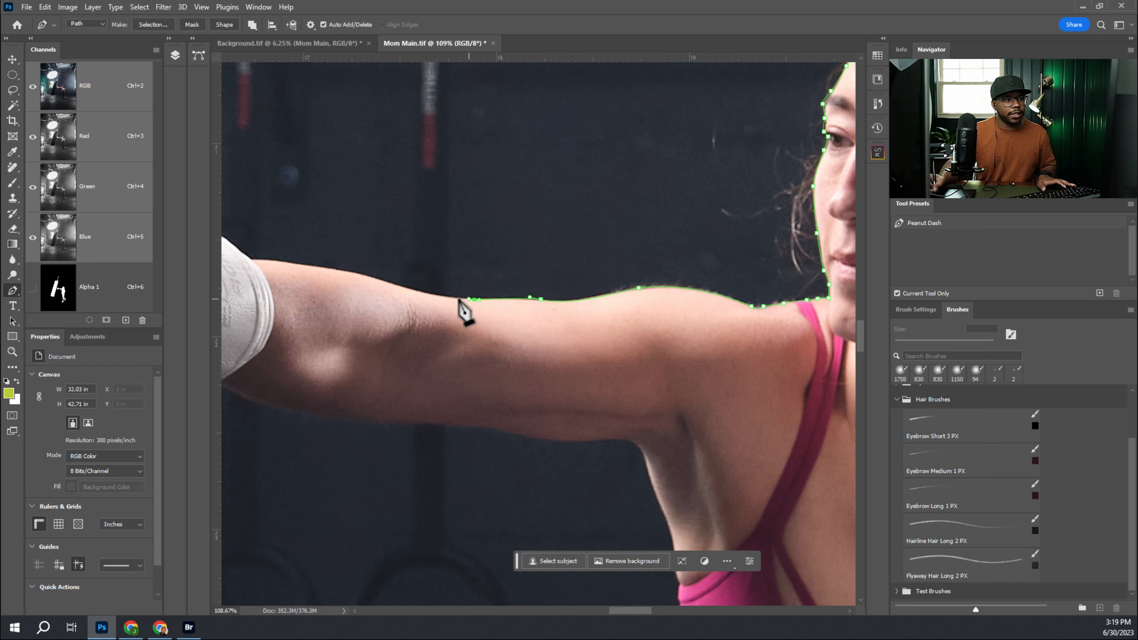
left_click_drag(373, 278, 580, 300)
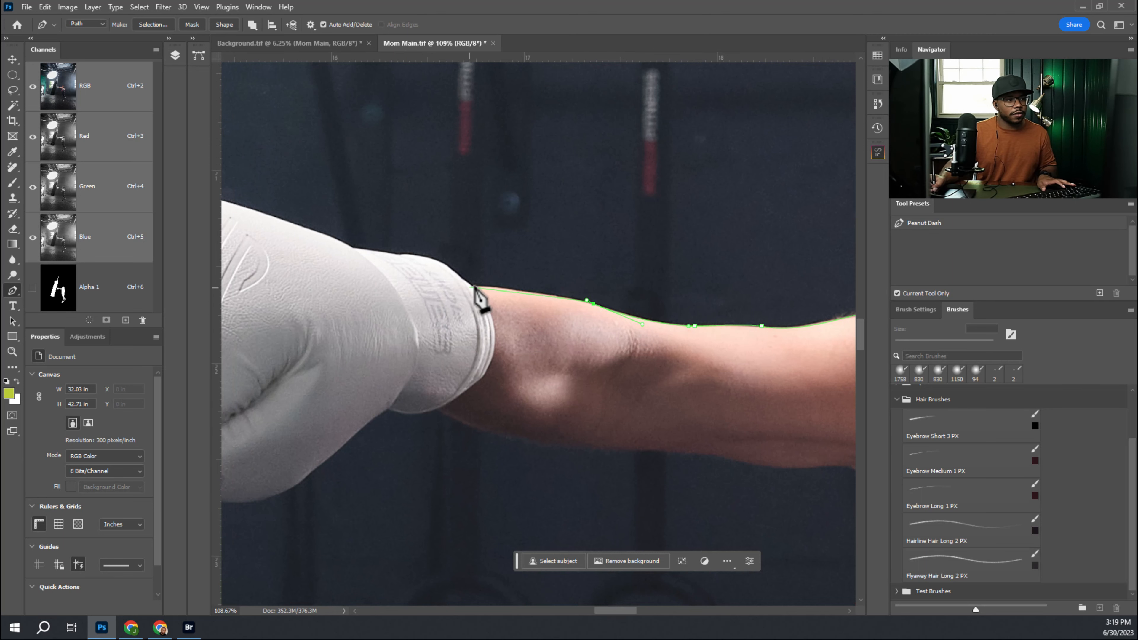
left_click_drag(472, 286, 661, 258)
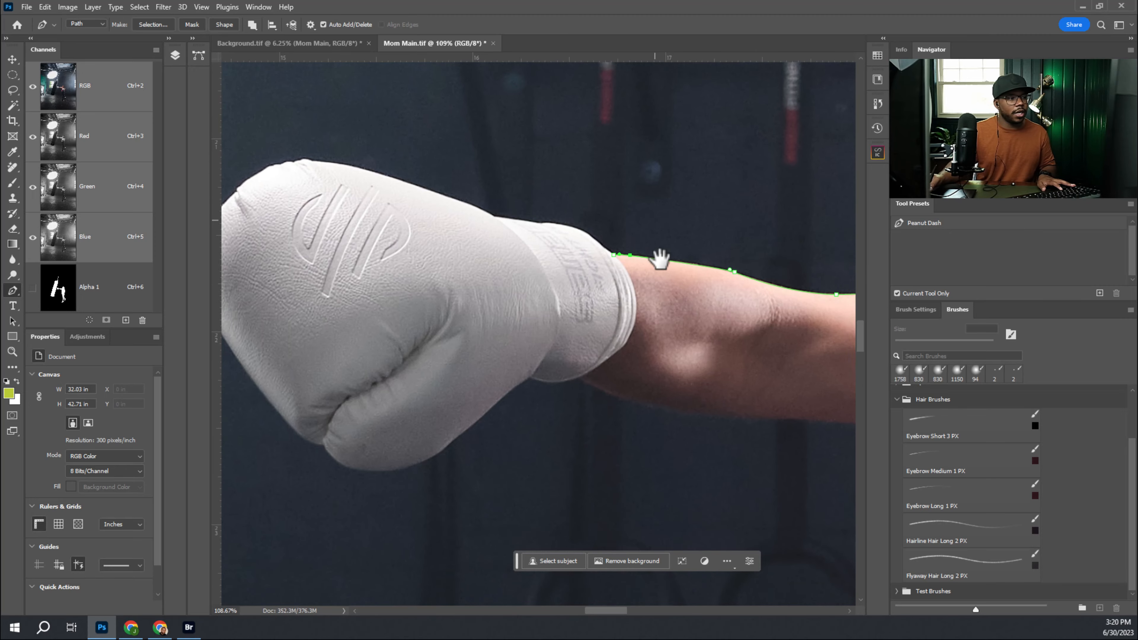
Step: Curve the path along the outstretched glove's cuff edge to the underside of the wrist, leaving the glove itself outside
left_click_drag(657, 334, 564, 304)
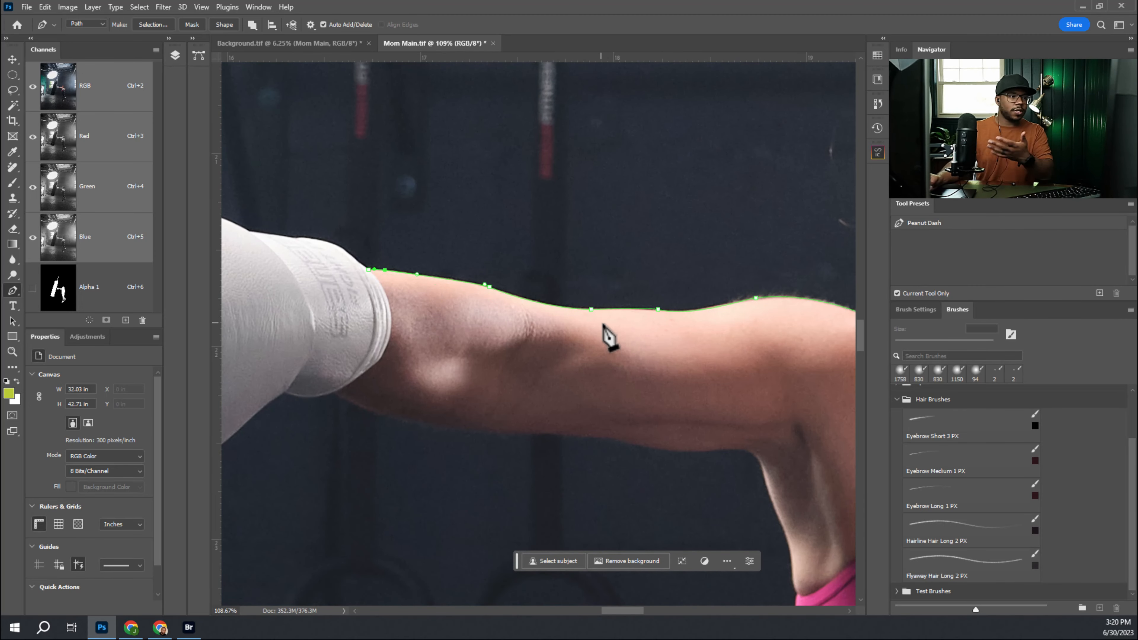
left_click(546, 332)
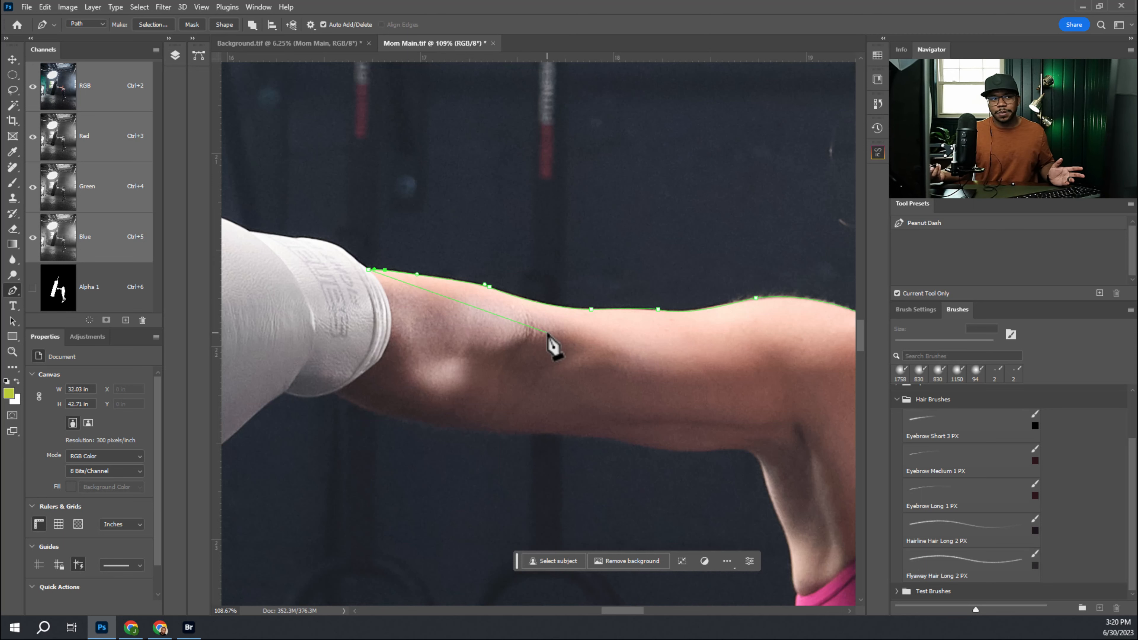
left_click_drag(381, 310, 593, 311)
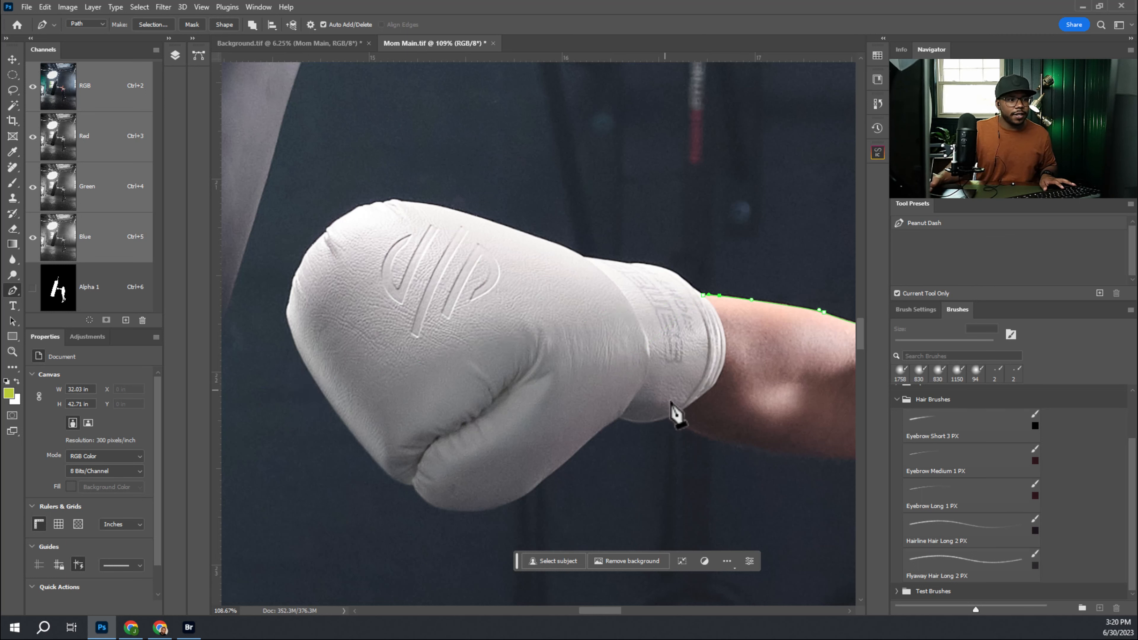
left_click_drag(672, 416, 714, 383)
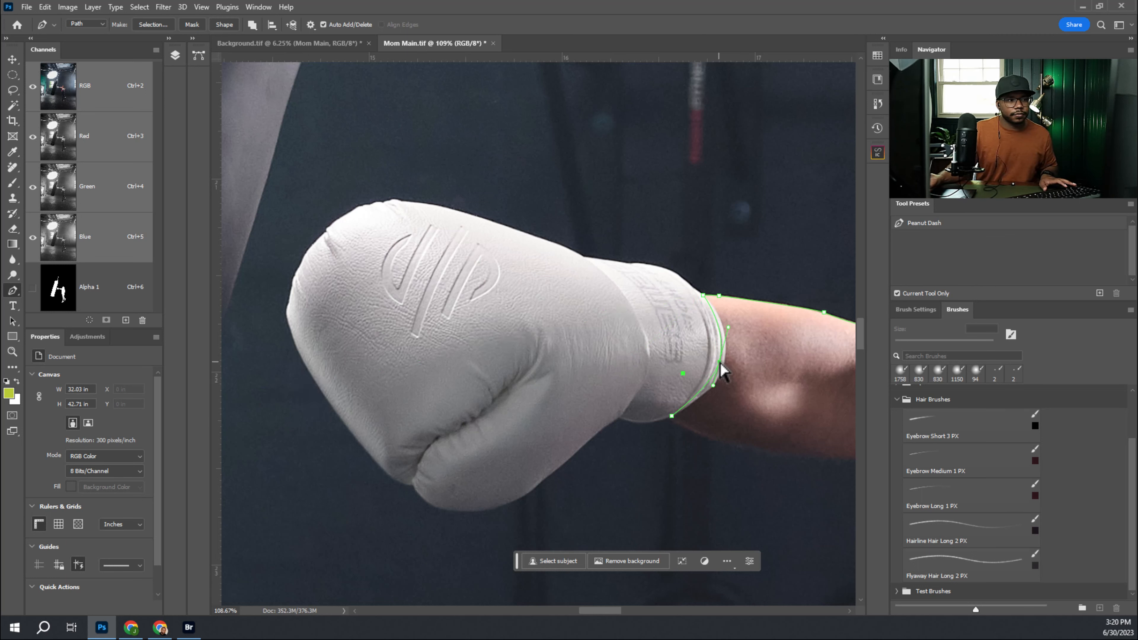
left_click_drag(675, 397, 579, 332)
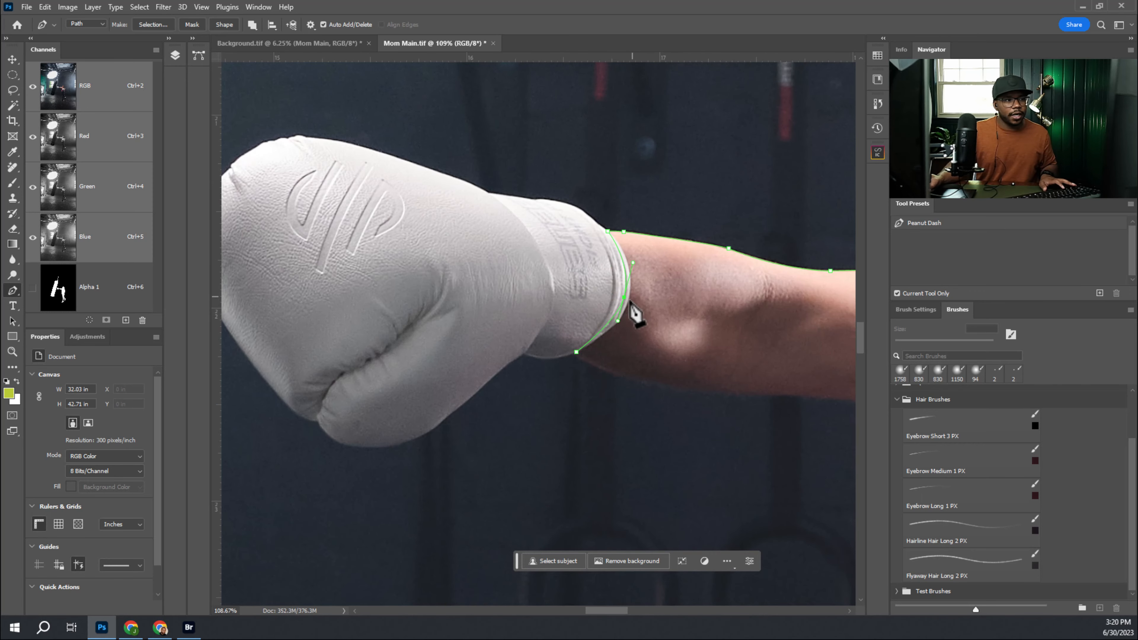
Step: Trace the underside of the outstretched arm to the armpit and down to the pink top's edge
left_click_drag(623, 377, 653, 391)
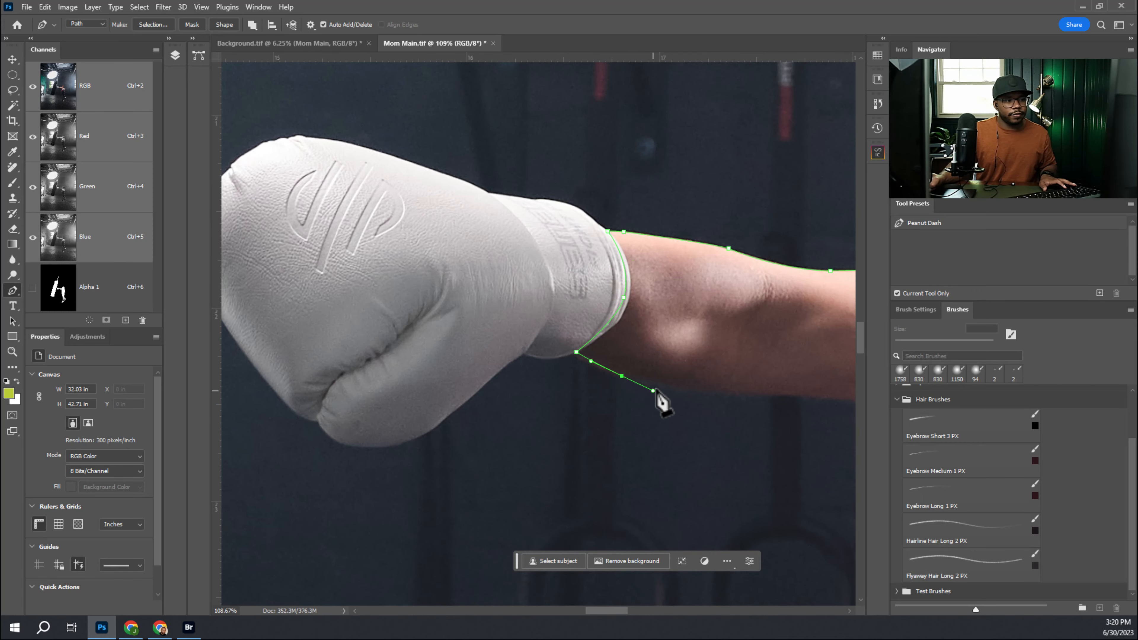
left_click_drag(729, 396, 743, 397)
left_click(817, 397)
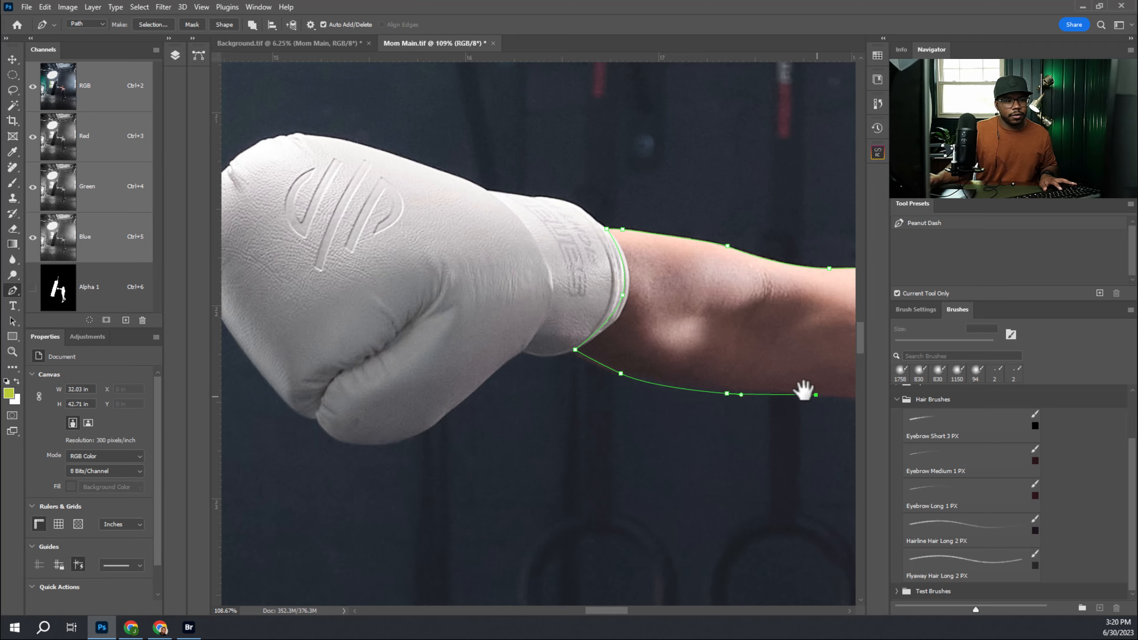
left_click_drag(813, 393, 541, 332)
left_click(593, 341)
left_click_drag(628, 353, 757, 460)
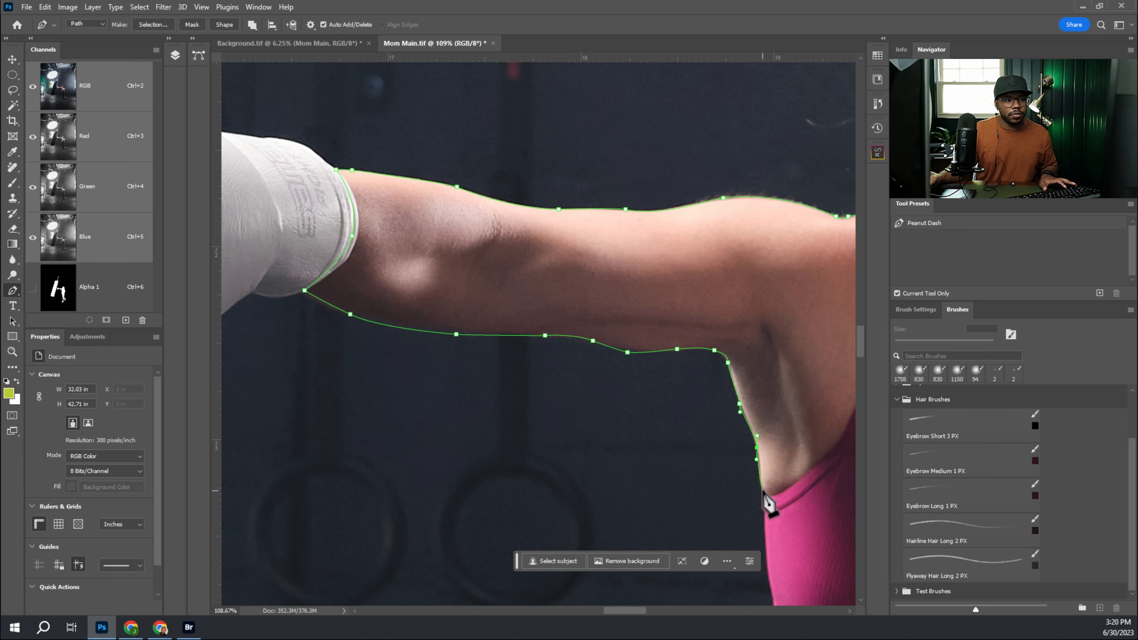
Step: Trace down the front of the pink top and the bare midriff to the leggings' waistband
left_click_drag(762, 507, 641, 280)
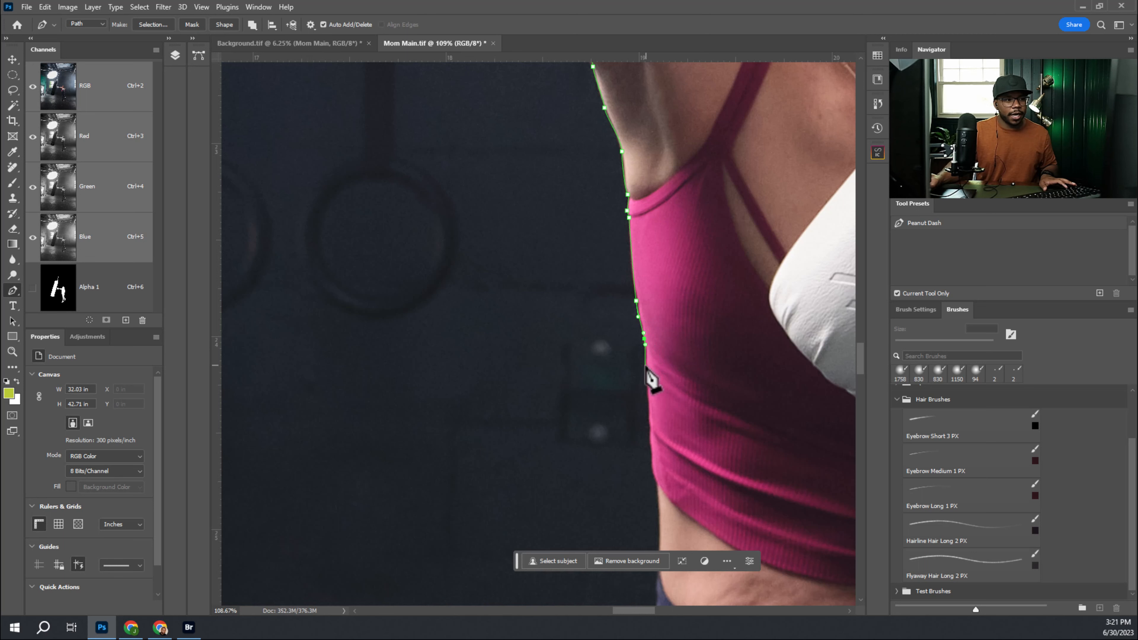
left_click_drag(652, 439, 651, 447)
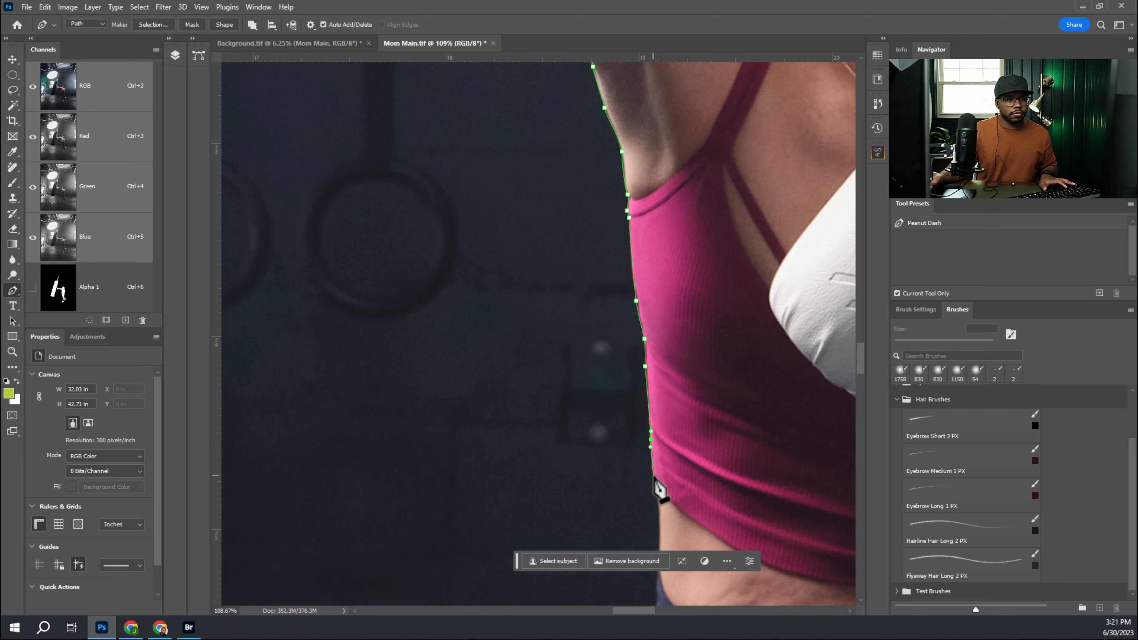
scroll(656, 460, "down", 5)
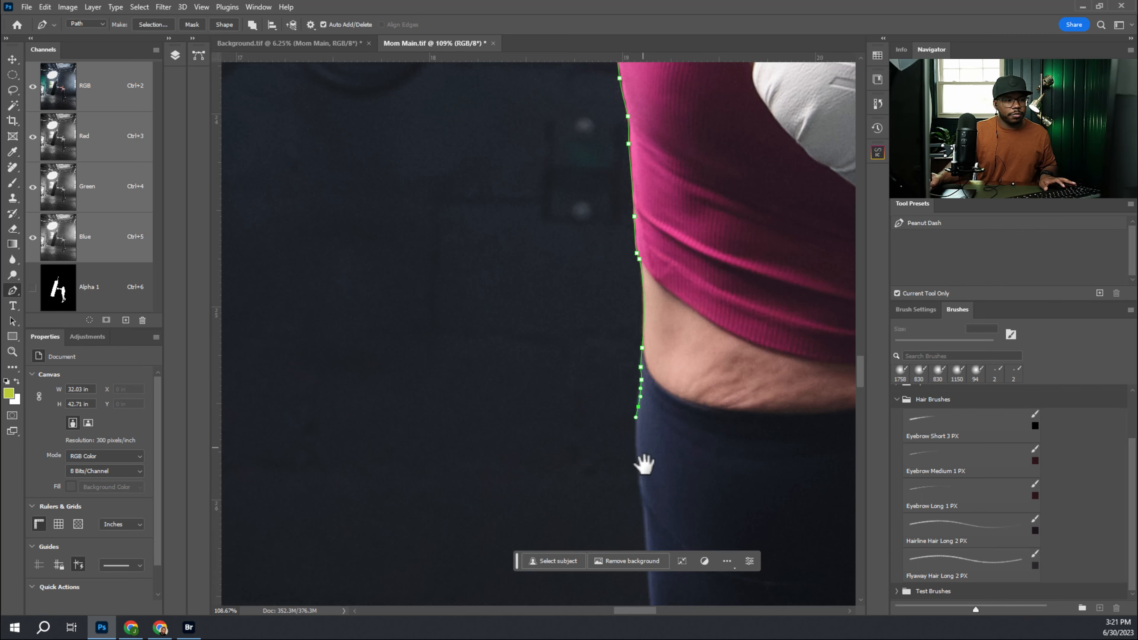
Step: Continue the path down the front of the leggings to the upper thigh, adjusting the curve handles to follow the edge
left_click_drag(644, 455, 628, 309)
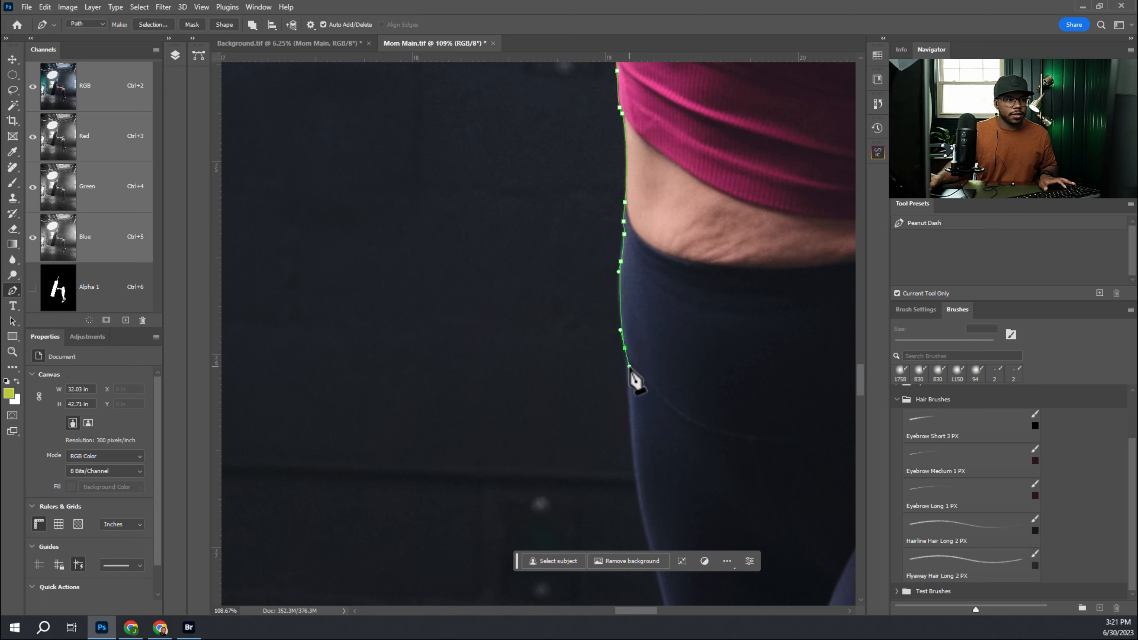
left_click_drag(626, 349, 627, 362)
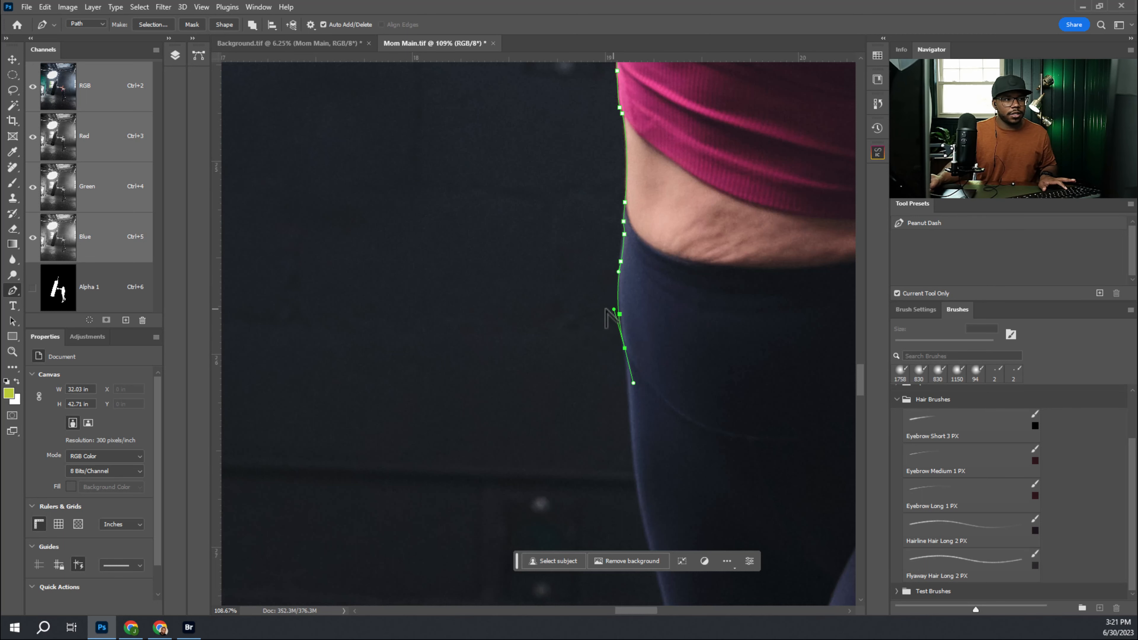
left_click_drag(626, 415, 610, 300)
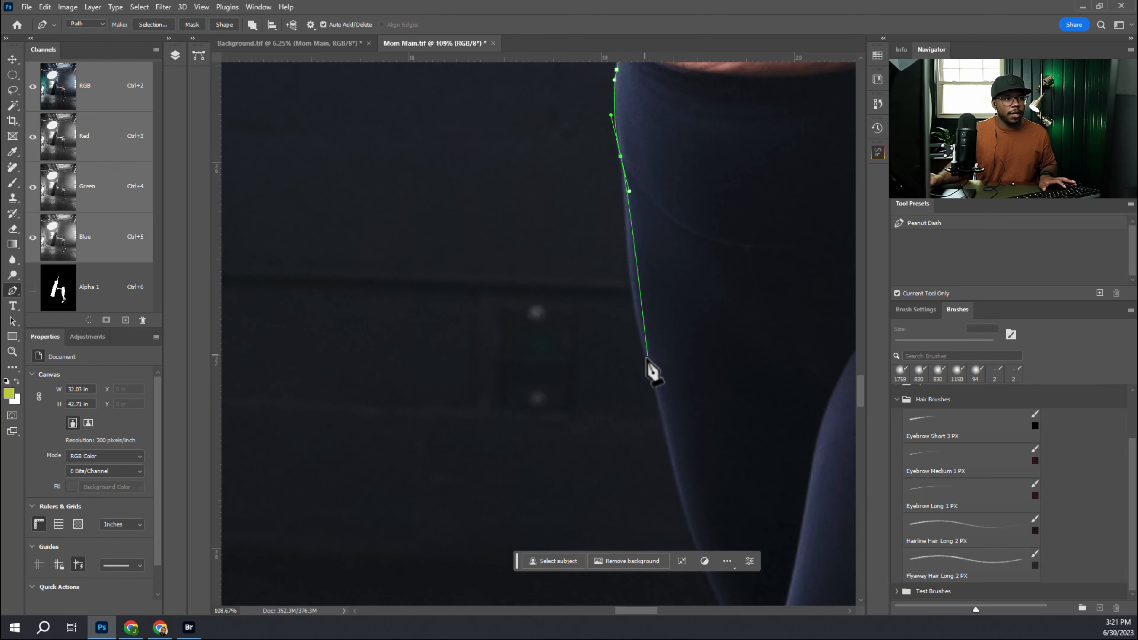
left_click_drag(648, 365, 653, 389)
left_click_drag(630, 190, 625, 268)
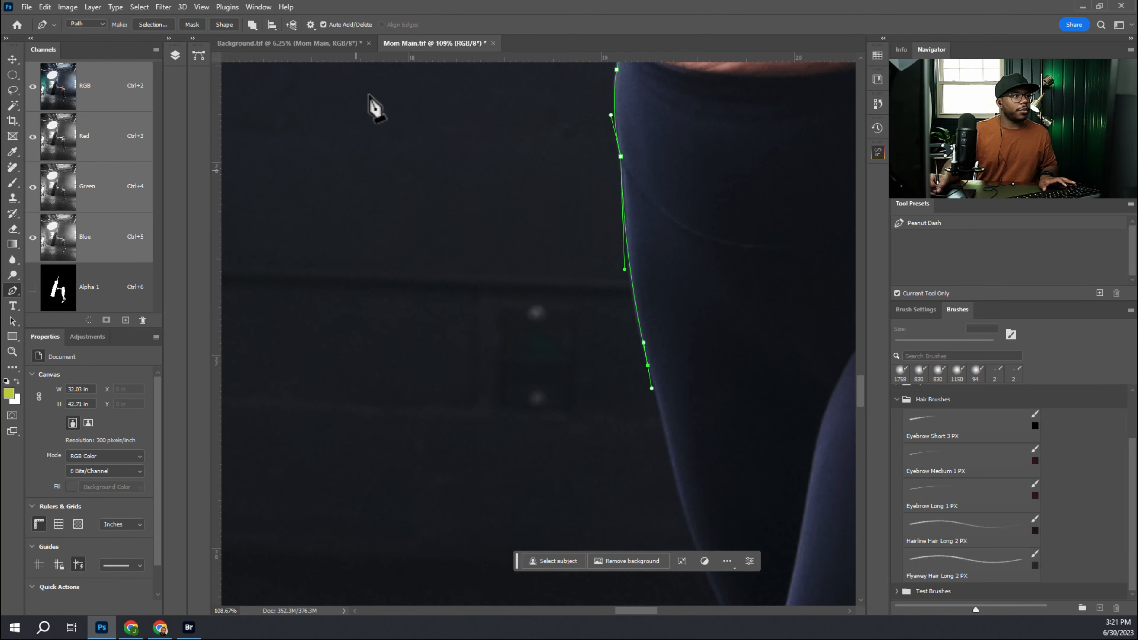
Step: Turn off the Rubber Band path preview and trace the thigh down to where it meets the edge of the other leg
left_click(310, 25)
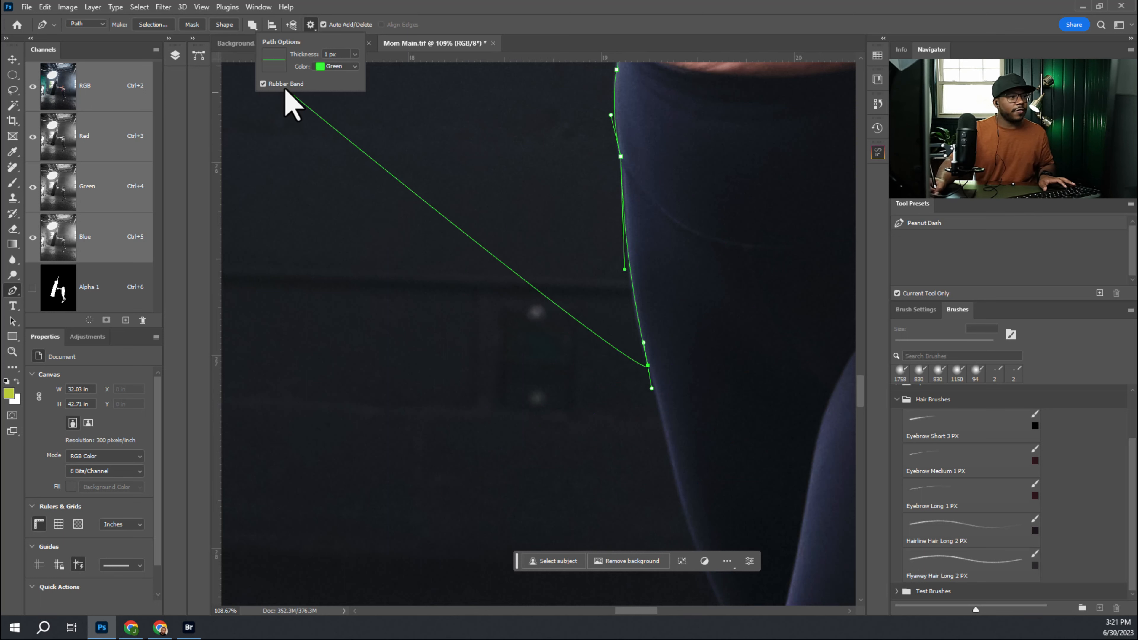
left_click(264, 84)
left_click_drag(684, 507, 626, 228)
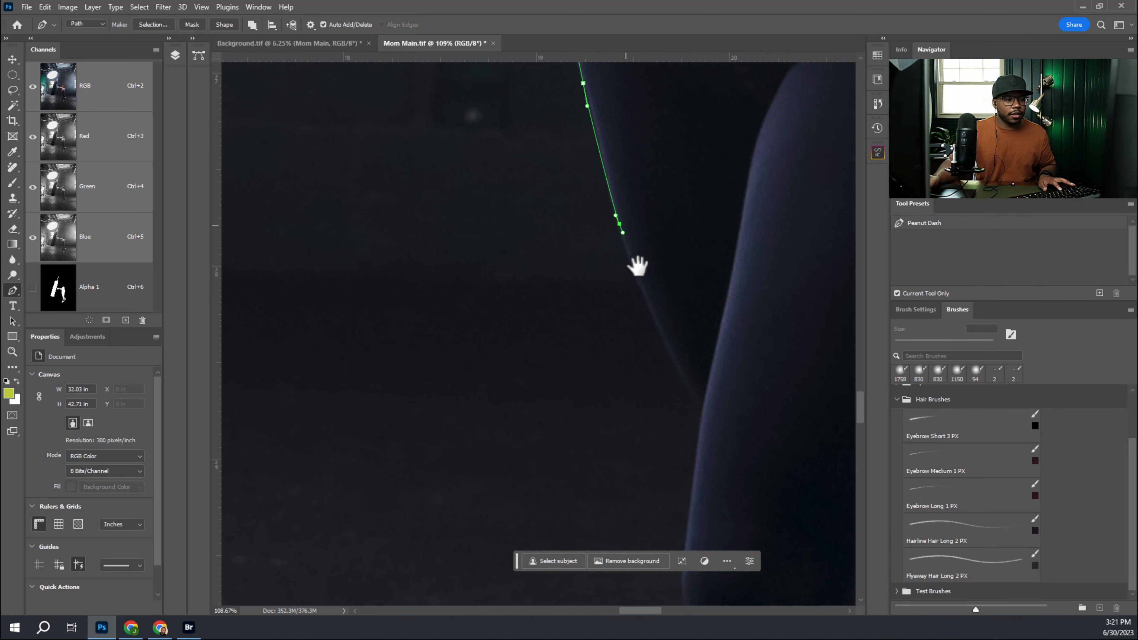
left_click(699, 405)
left_click_drag(699, 405, 657, 333)
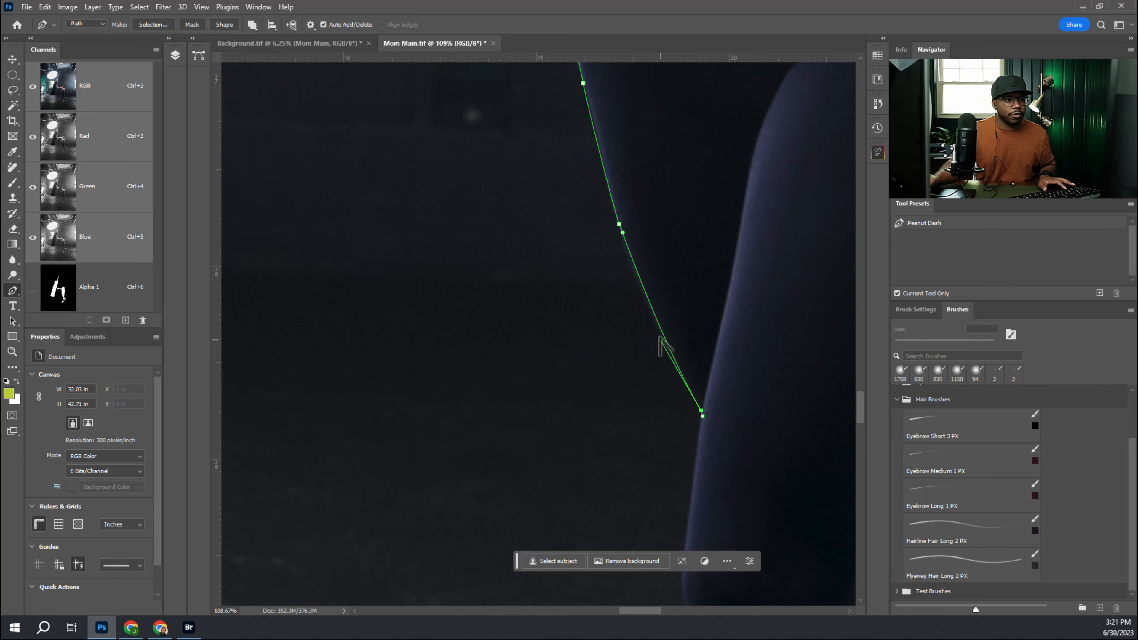
Step: Trace the path along the front leg's edge, curving around the knee and continuing down the shin
left_click_drag(696, 477, 670, 323)
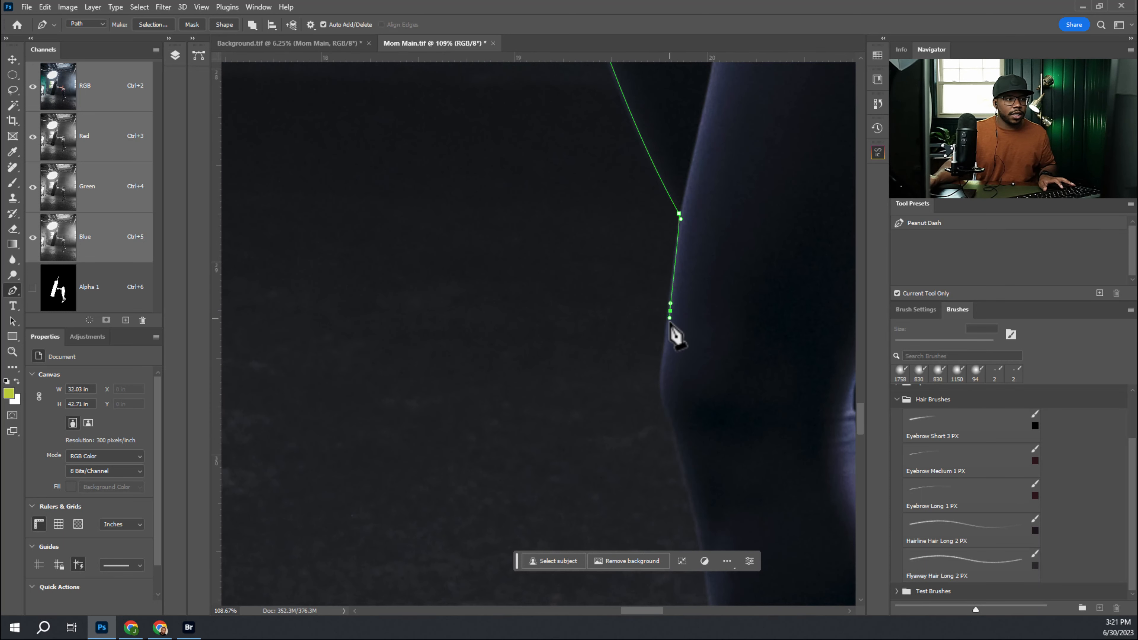
left_click_drag(661, 369, 662, 387)
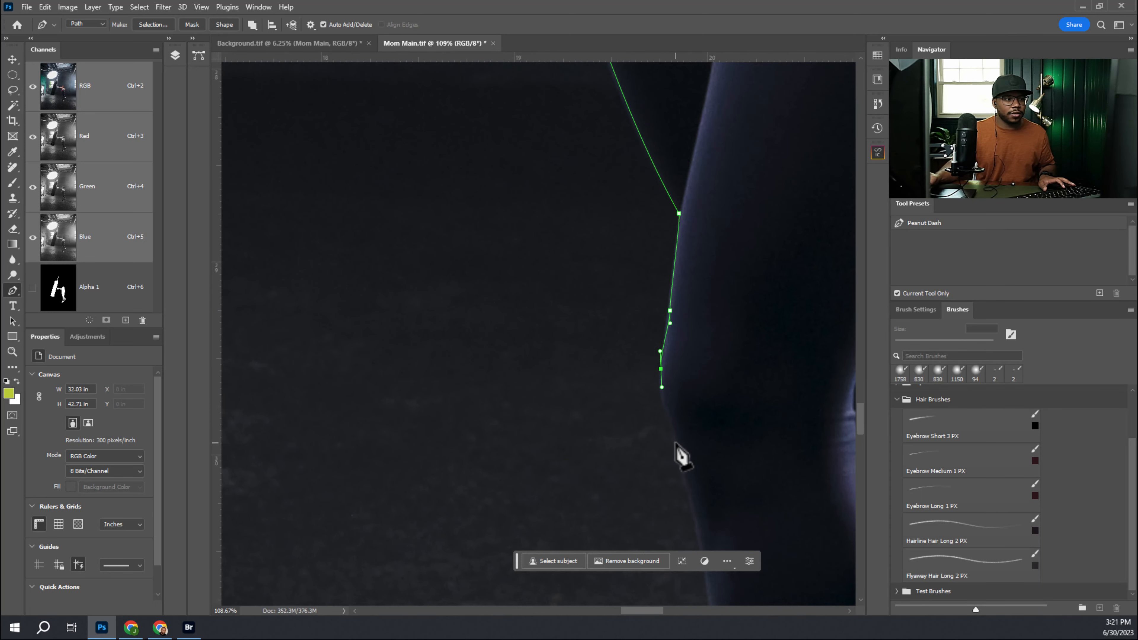
left_click_drag(675, 443, 641, 237)
left_click_drag(666, 372, 664, 377)
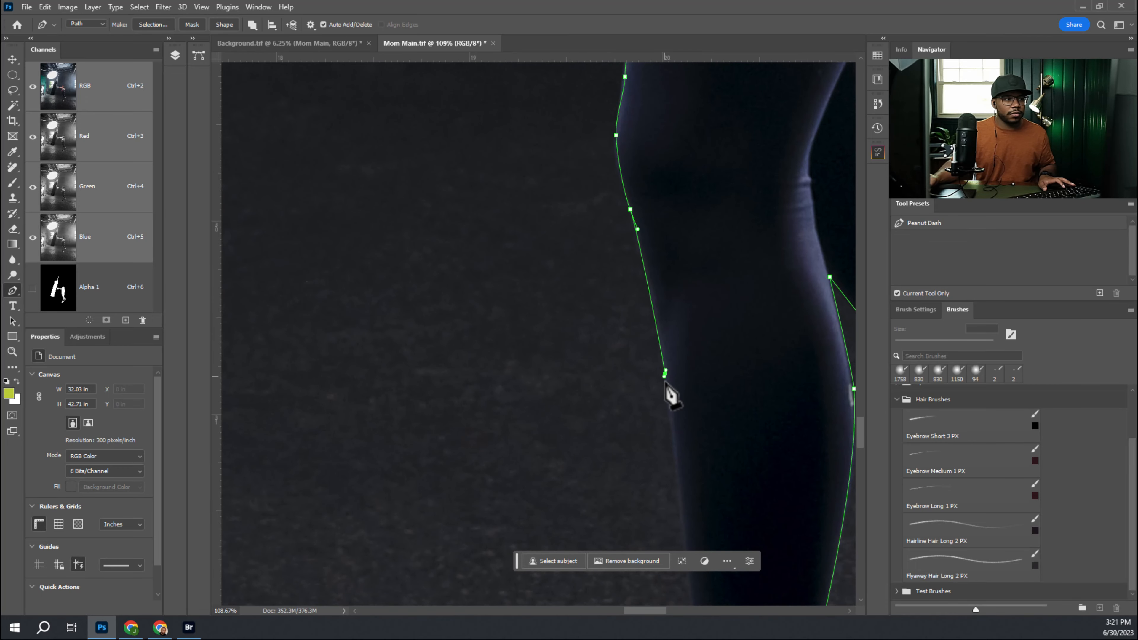
left_click_drag(692, 569, 654, 376)
Step: Toggle the Rubber Band option, trace the lower shin to the ankle, and close the path at its starting point on the front shoe
left_click(310, 25)
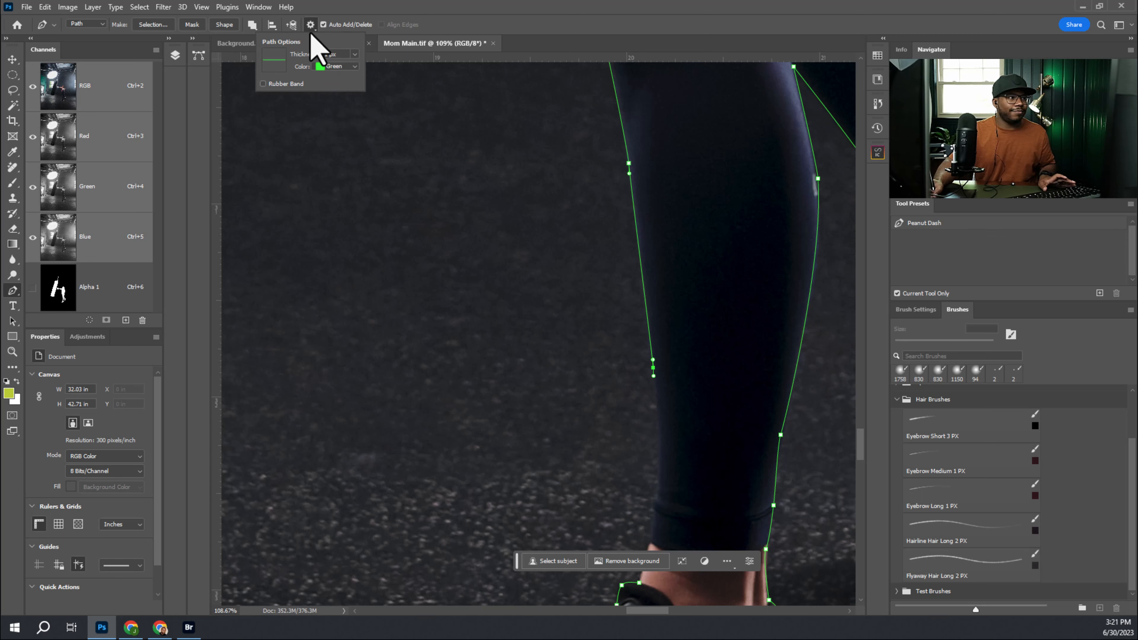
left_click(263, 84)
left_click_drag(624, 469, 650, 356)
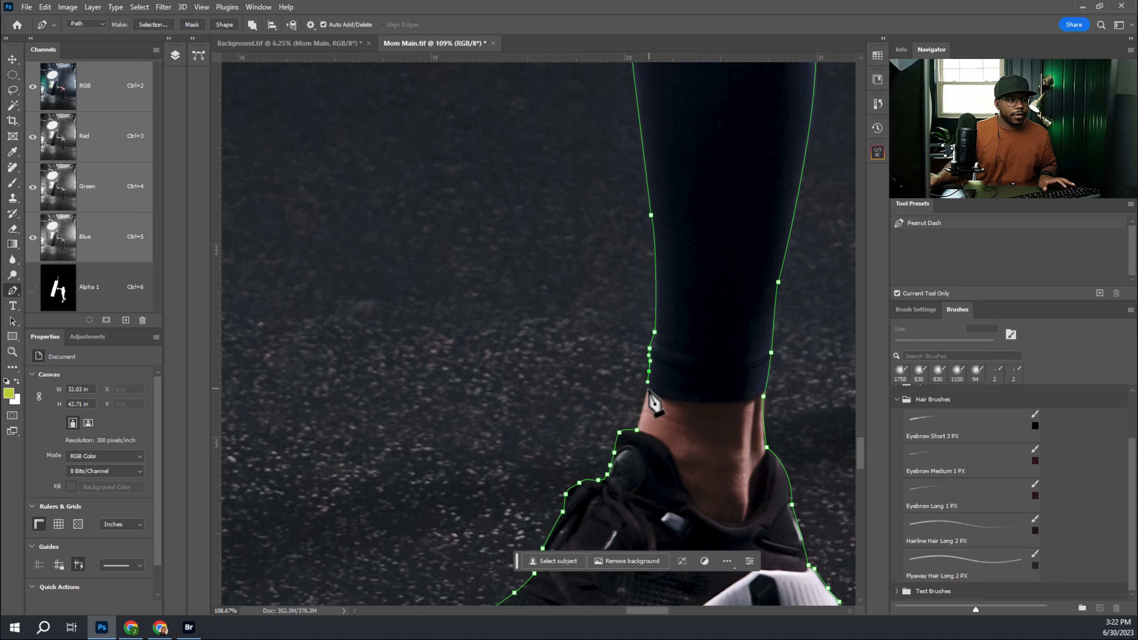
left_click(637, 430)
left_click_drag(676, 427, 625, 426)
left_click_drag(689, 339, 581, 518)
scroll(601, 417, "down", 3)
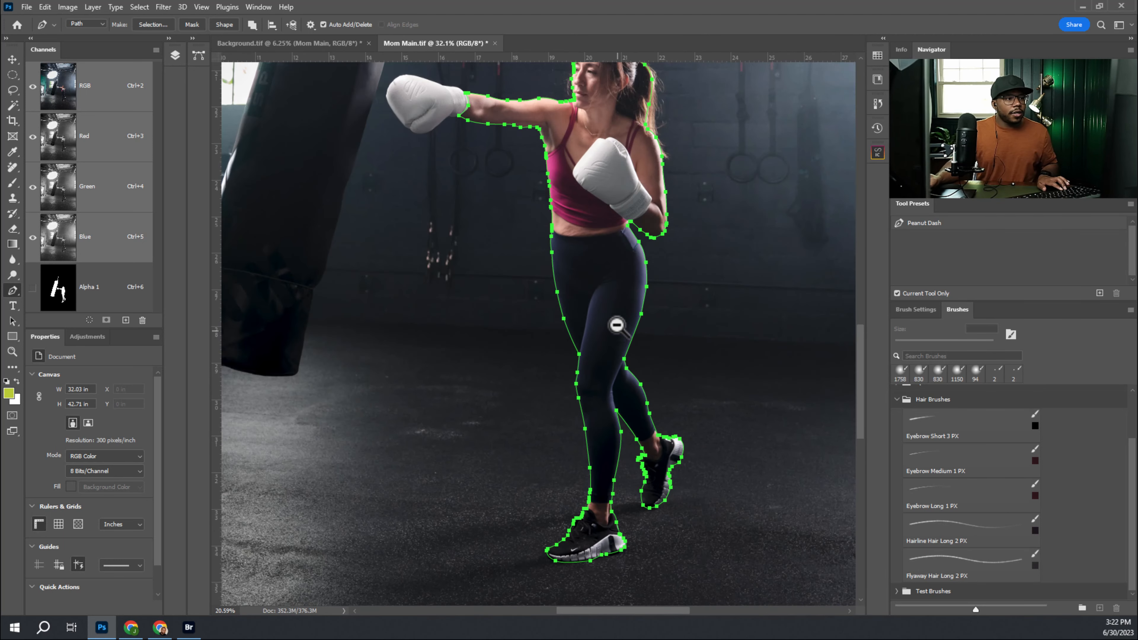
left_click_drag(529, 305, 580, 269)
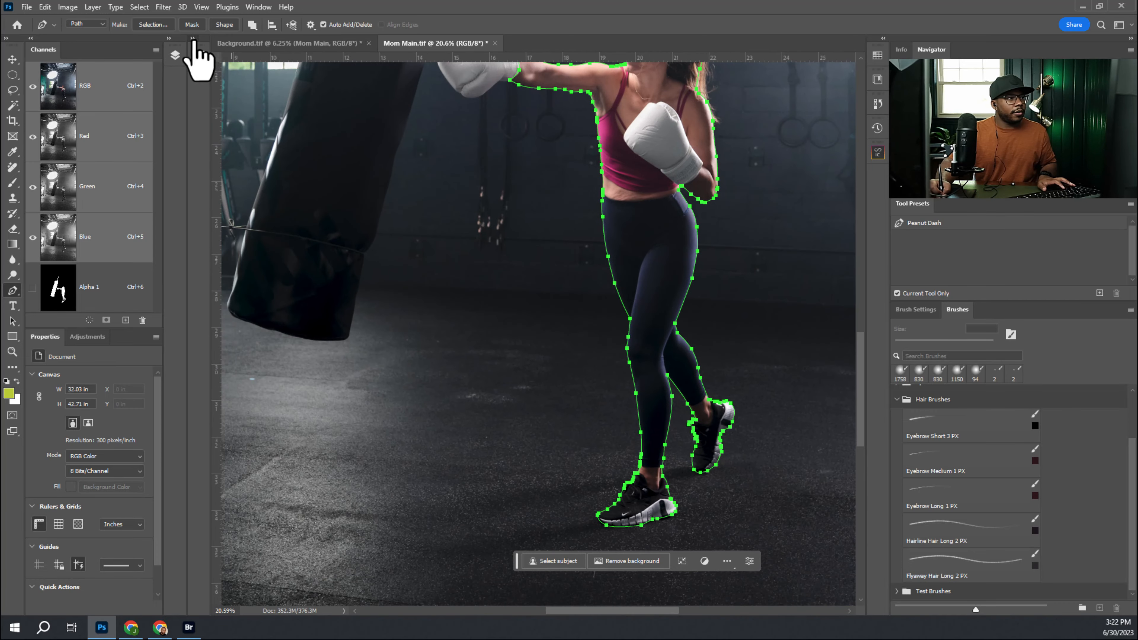
Step: Display the document's saved paths and deselect Path 1 to hide the boxer's outline
left_click(197, 54)
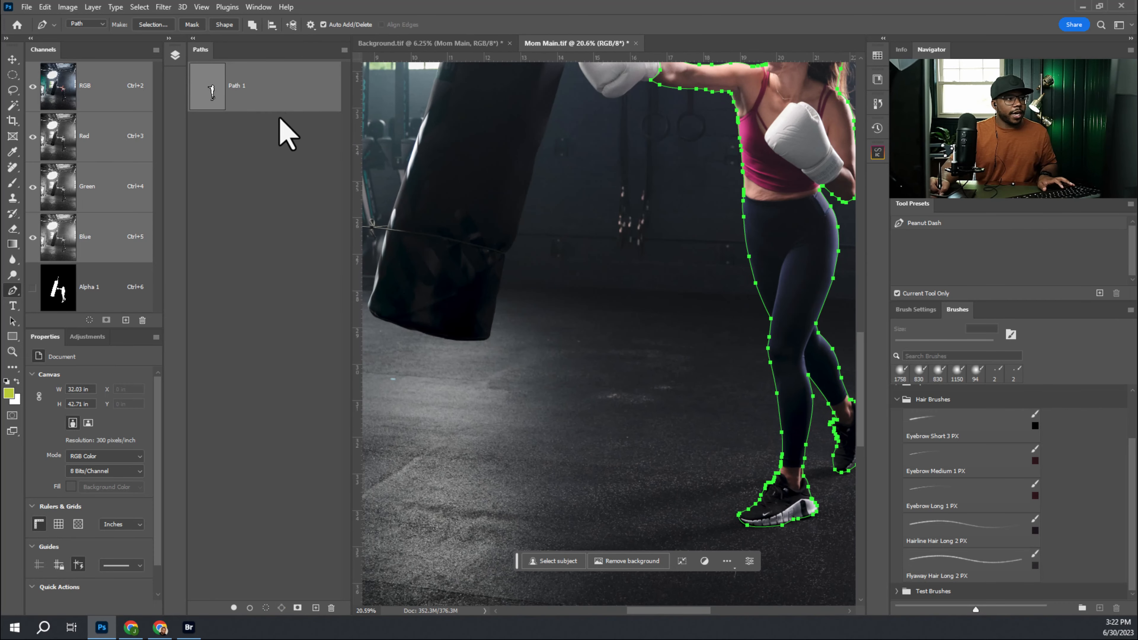
left_click(287, 134)
left_click_drag(605, 184, 535, 219)
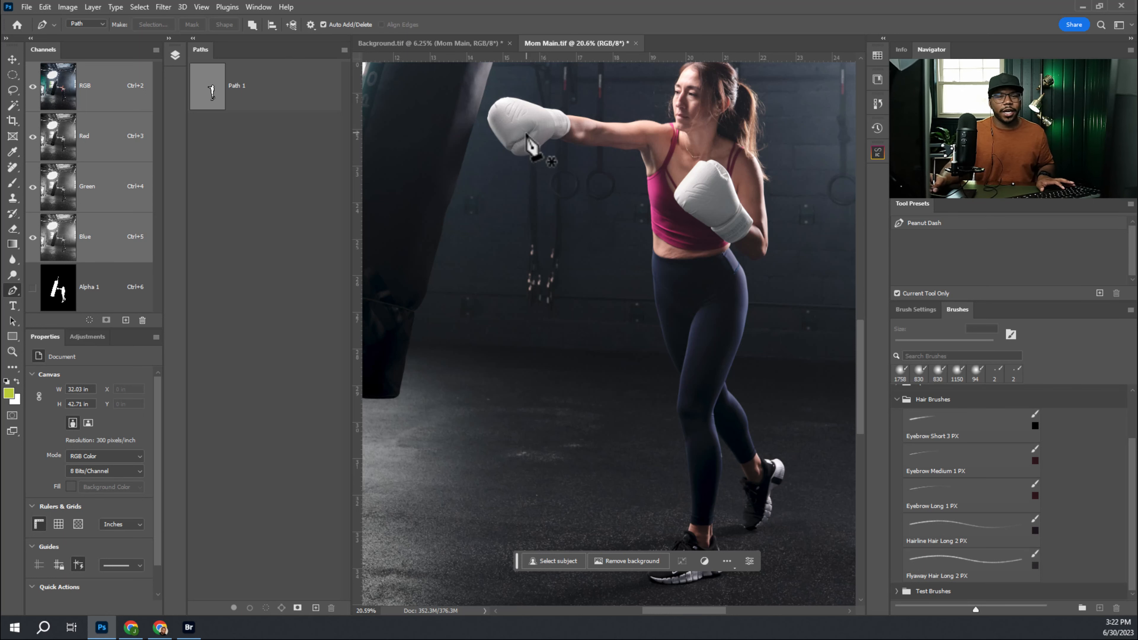
Step: View the Alpha 1 channel's mask, show the layers, and return to the RGB composite
left_click(103, 305)
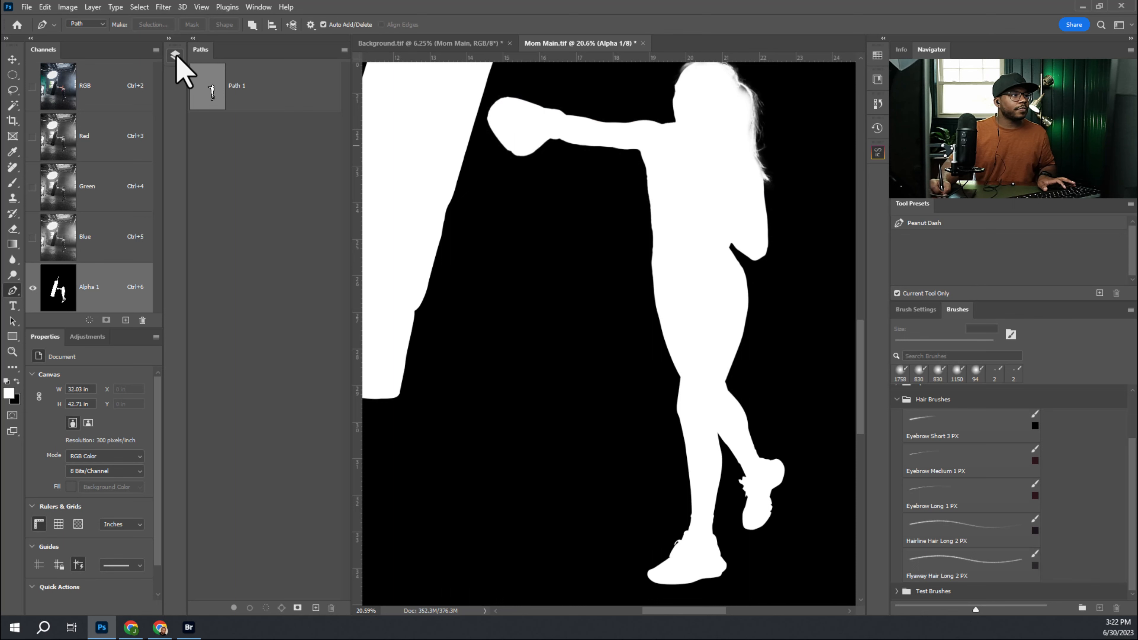
left_click(175, 55)
left_click(127, 100)
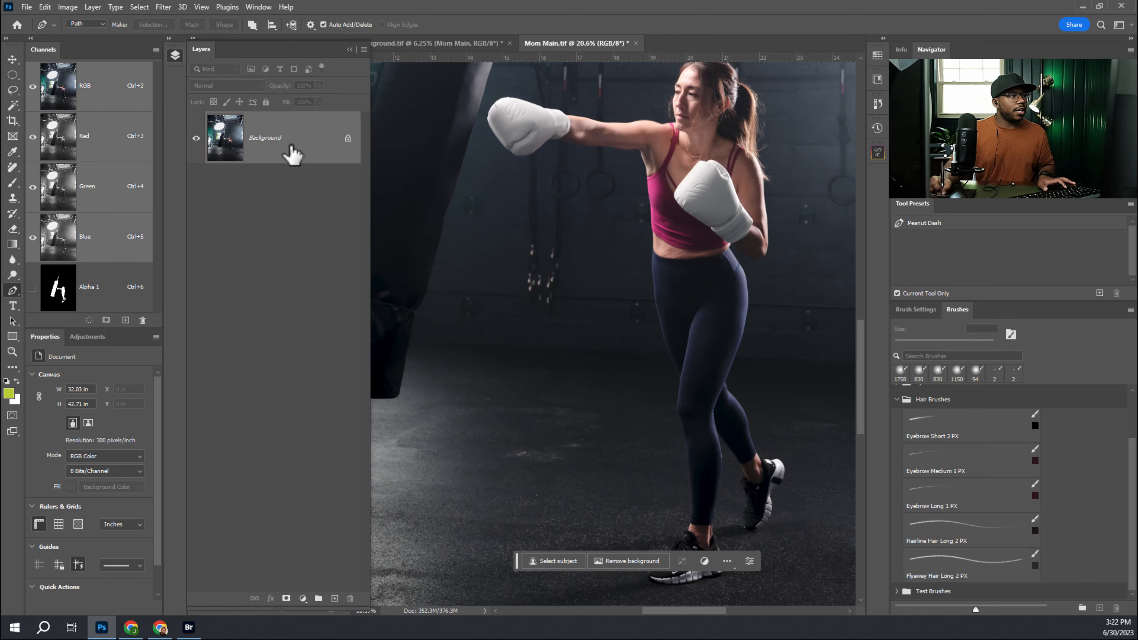
Step: Expand the layers and paths side by side, then check Path 1's outline around the boxer and deselect it
left_click(169, 38)
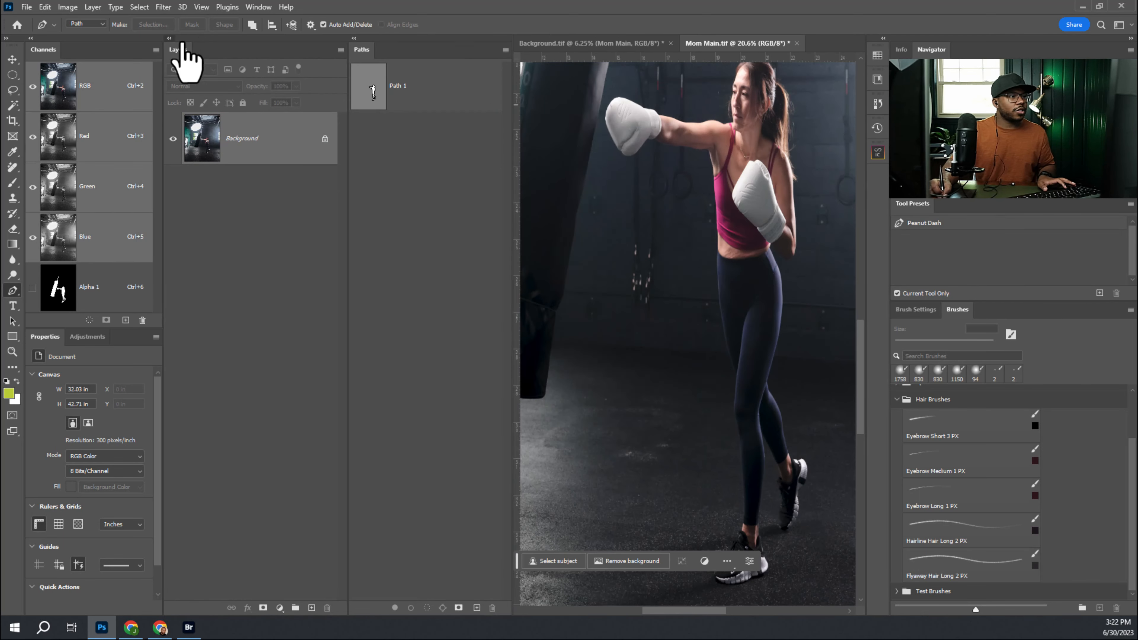
left_click_drag(586, 178, 498, 277)
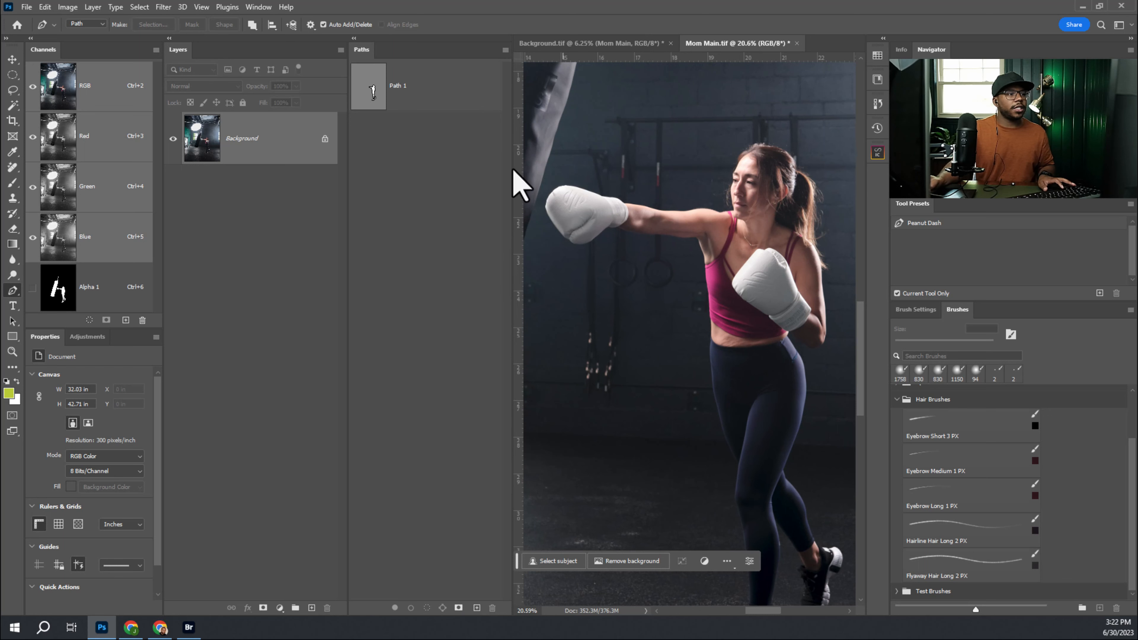
left_click(380, 96)
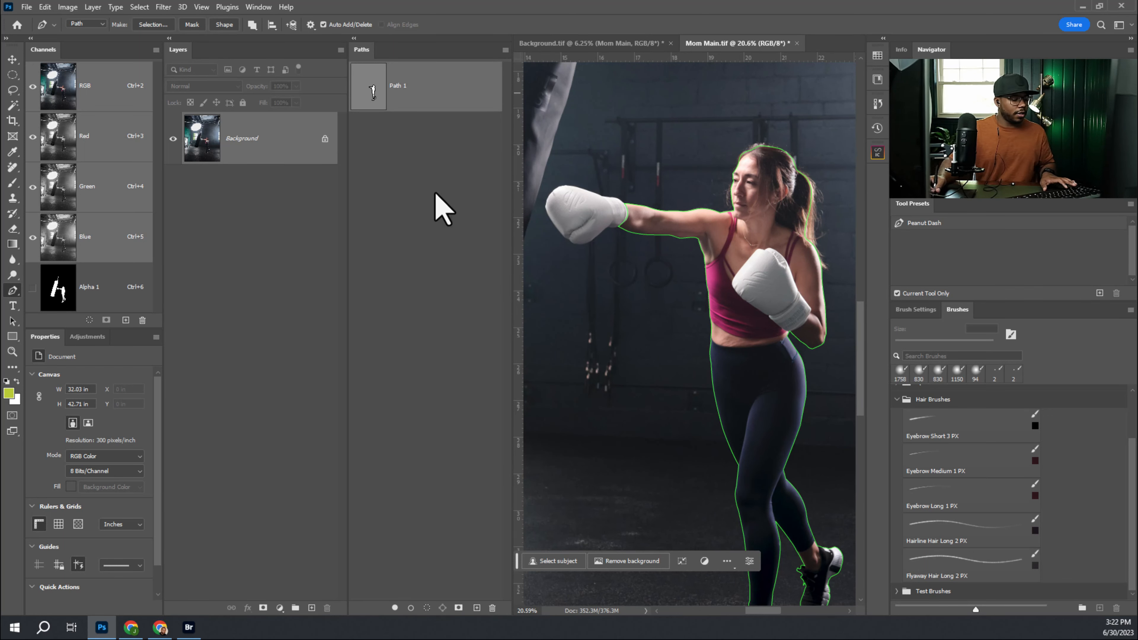
left_click(406, 149)
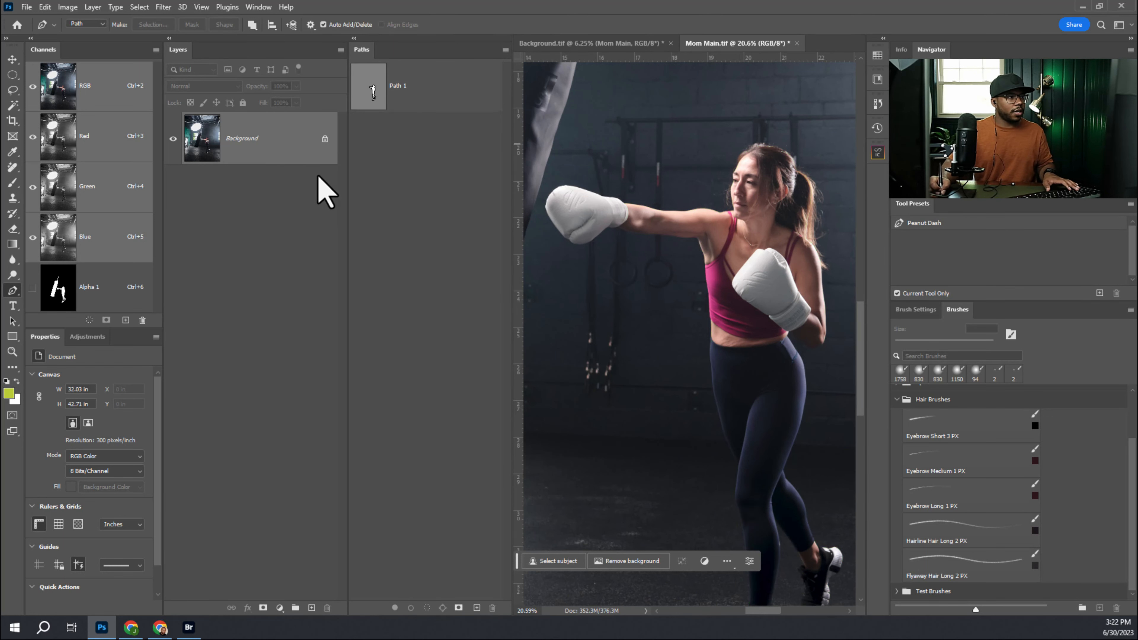
Step: Select the boxer's outstretched glove with the Quick Selection tool, using an enlarged brush of size 51
key("w")
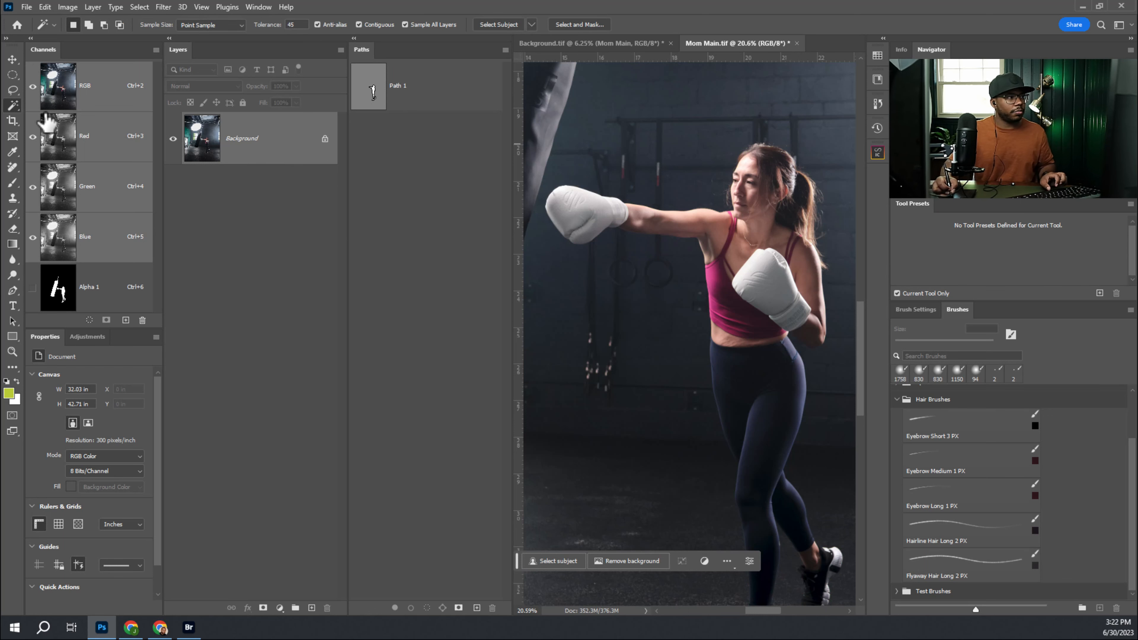
left_click(13, 107)
left_click(76, 117)
scroll(564, 211, "up", 5)
key("bracketright")
key("bracketright")
key("bracketright")
left_click_drag(663, 223, 737, 236)
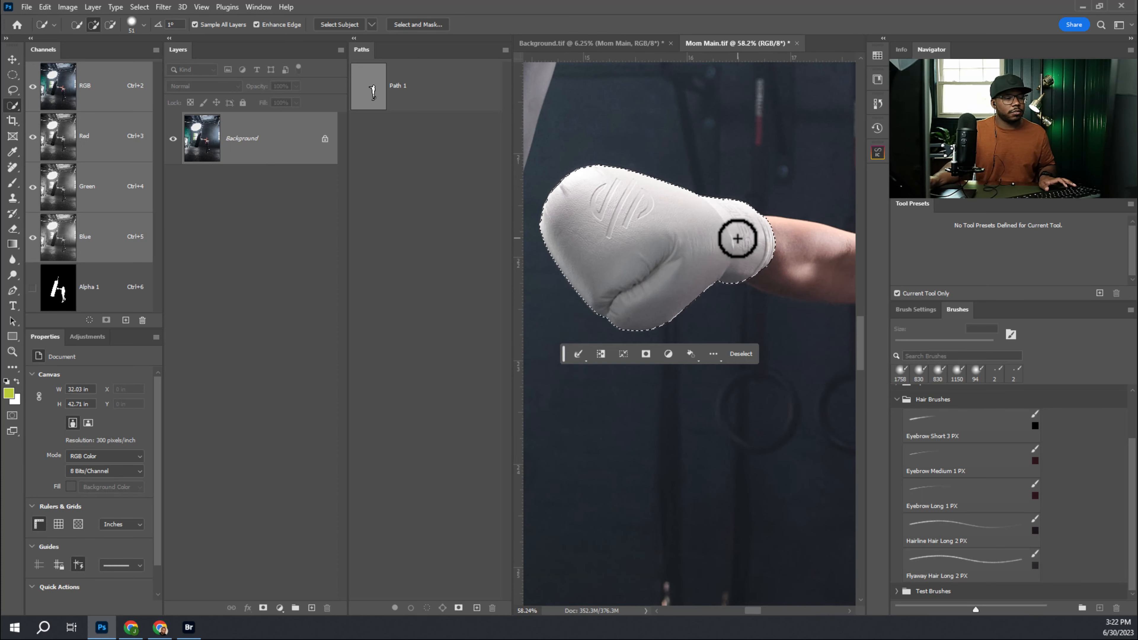
scroll(719, 246, "up", 3)
scroll(742, 251, "down", 3)
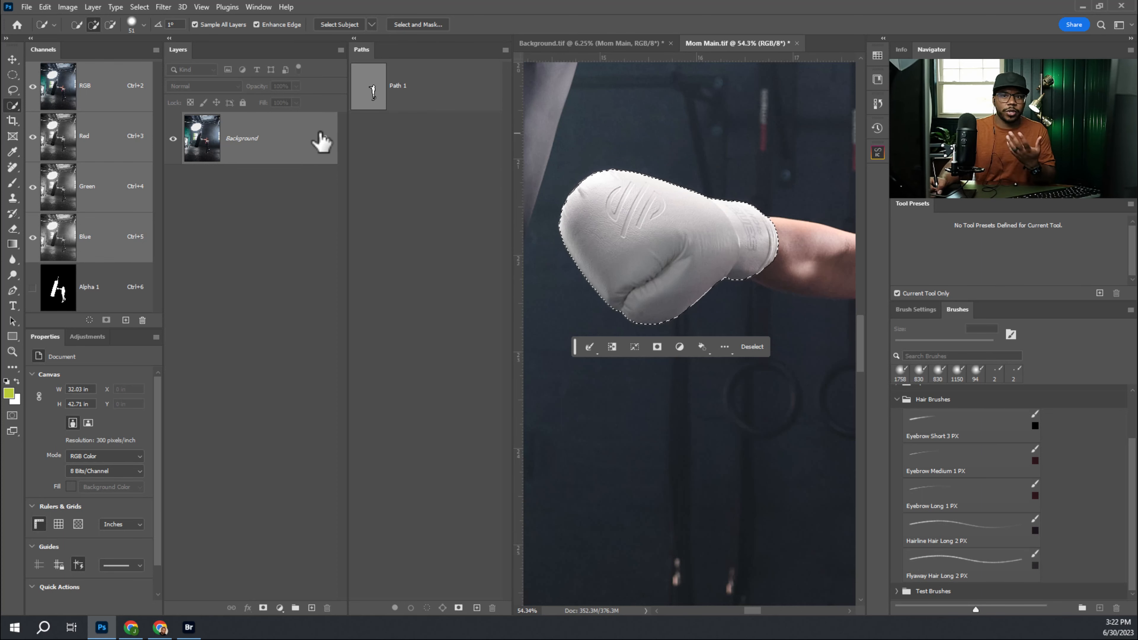
Step: Save the glove selection as a new channel named Glove in Mom Main.tif
left_click(137, 8)
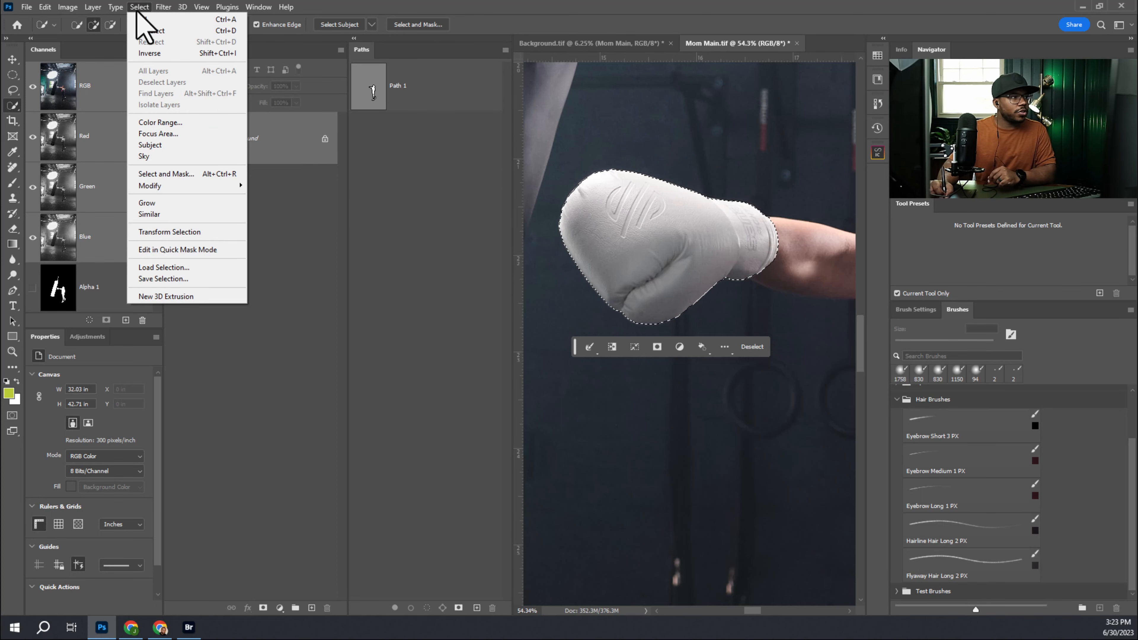
left_click(209, 280)
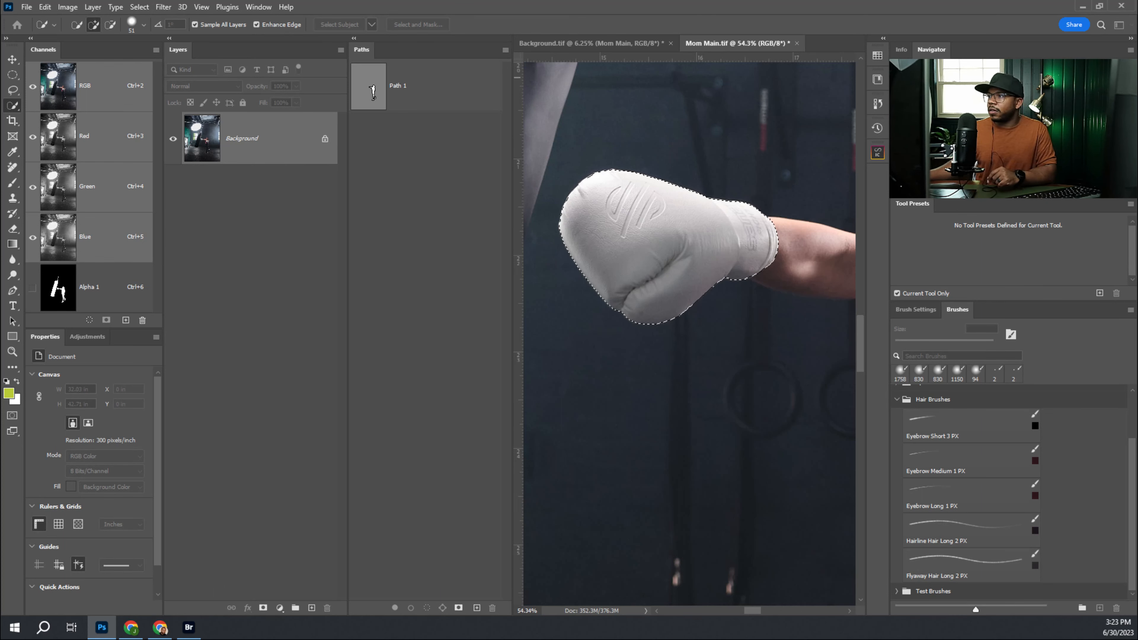
left_click_drag(0, 97, 563, 177)
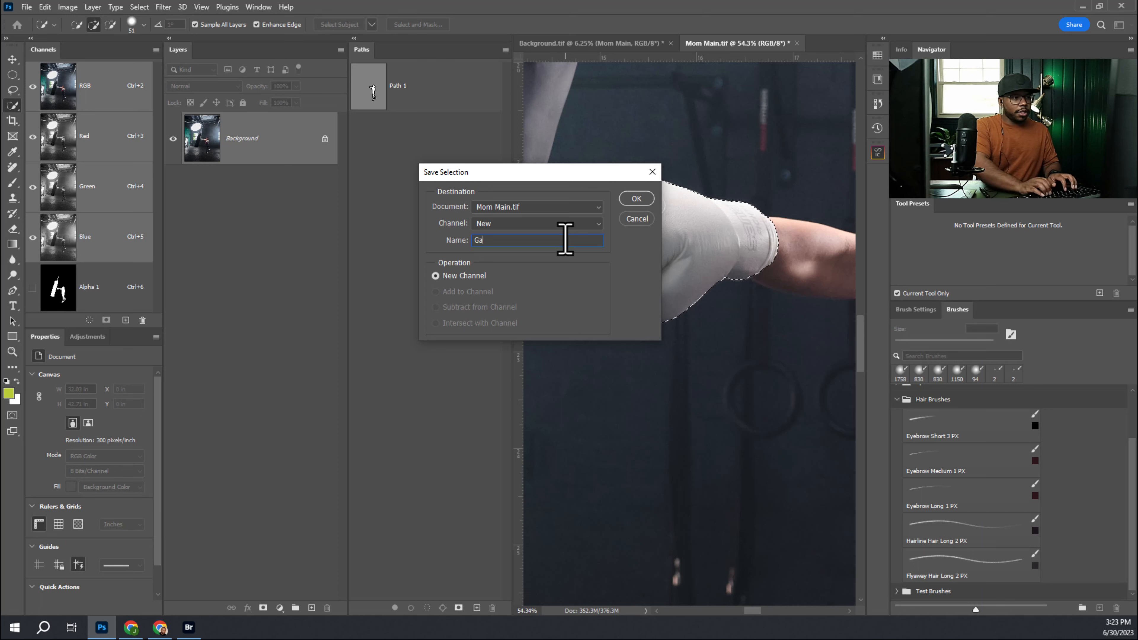
left_click(536, 224)
left_click(518, 247)
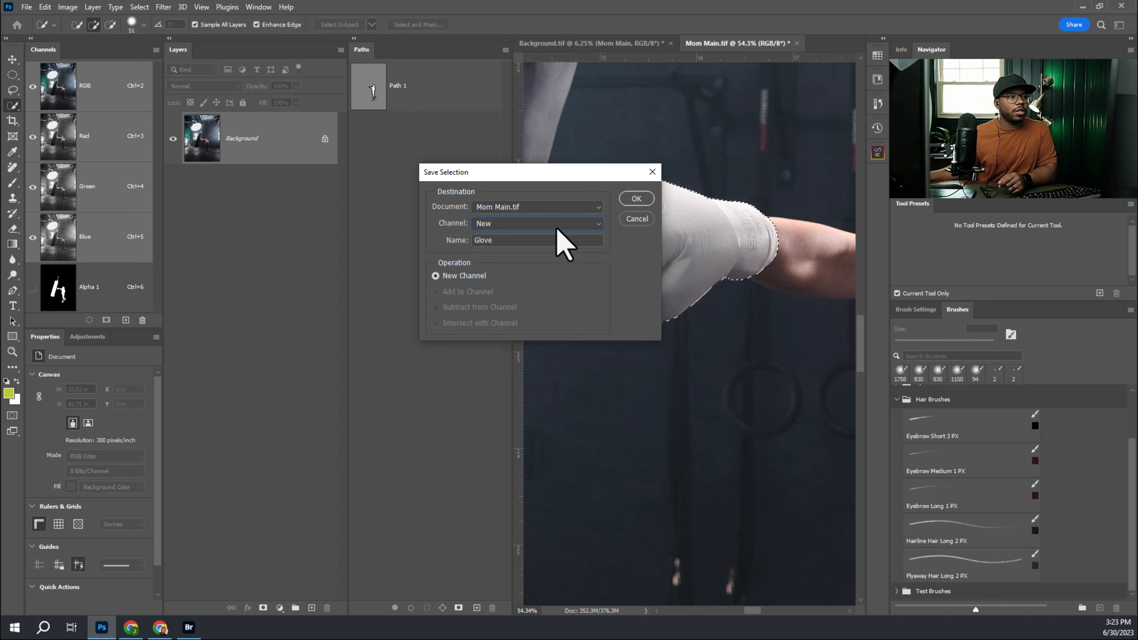
left_click(637, 199)
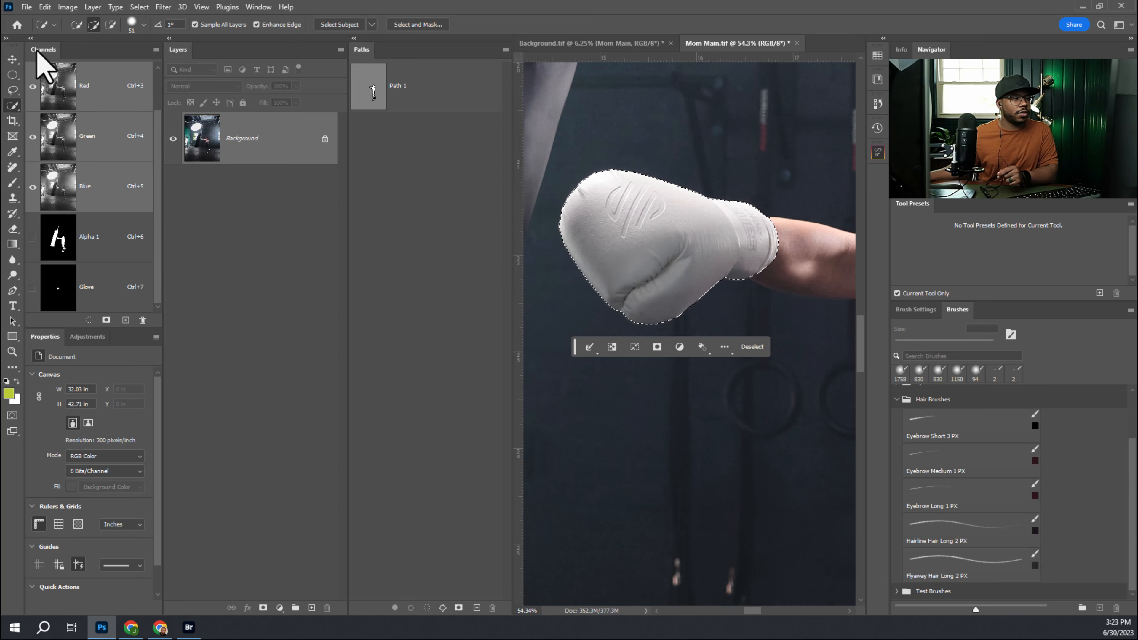
left_click_drag(42, 50, 76, 51)
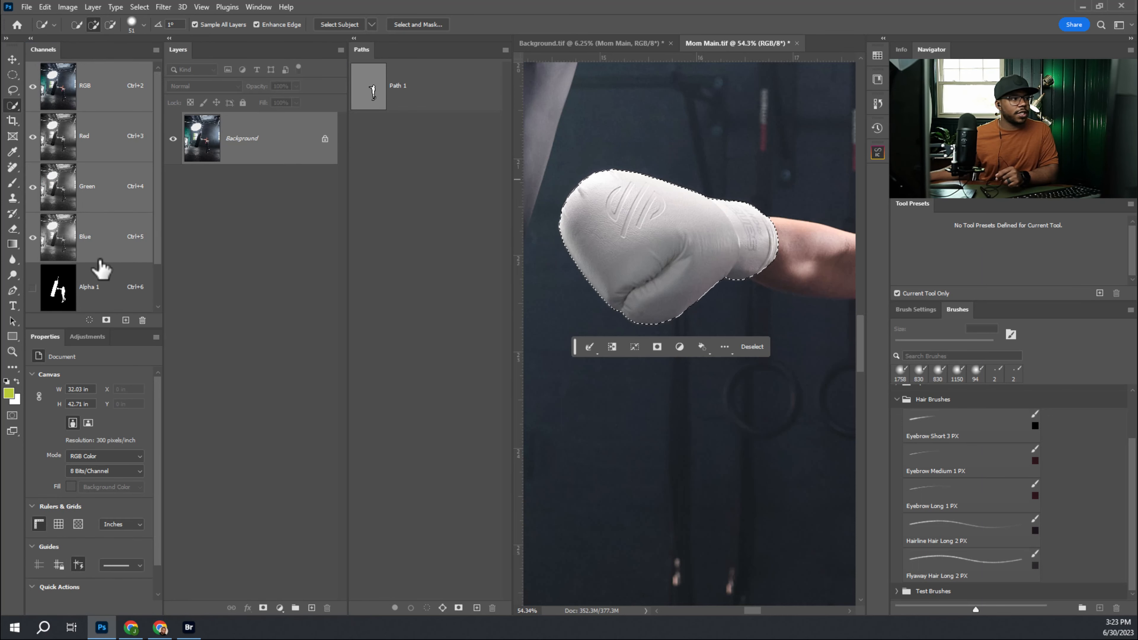
scroll(152, 296, "down", 1)
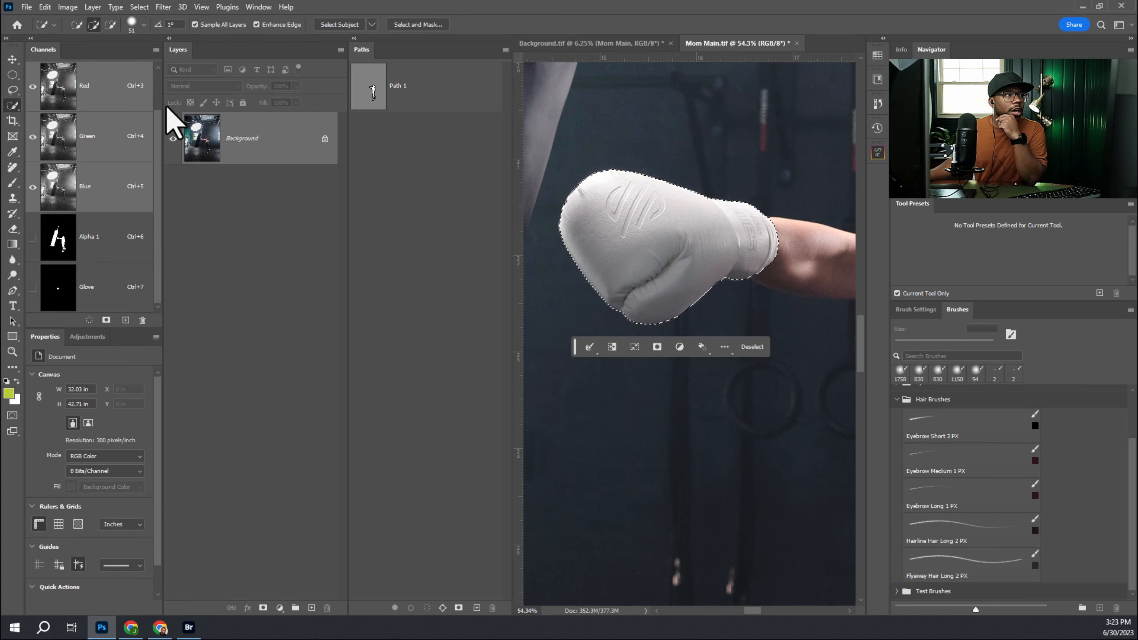
left_click(263, 8)
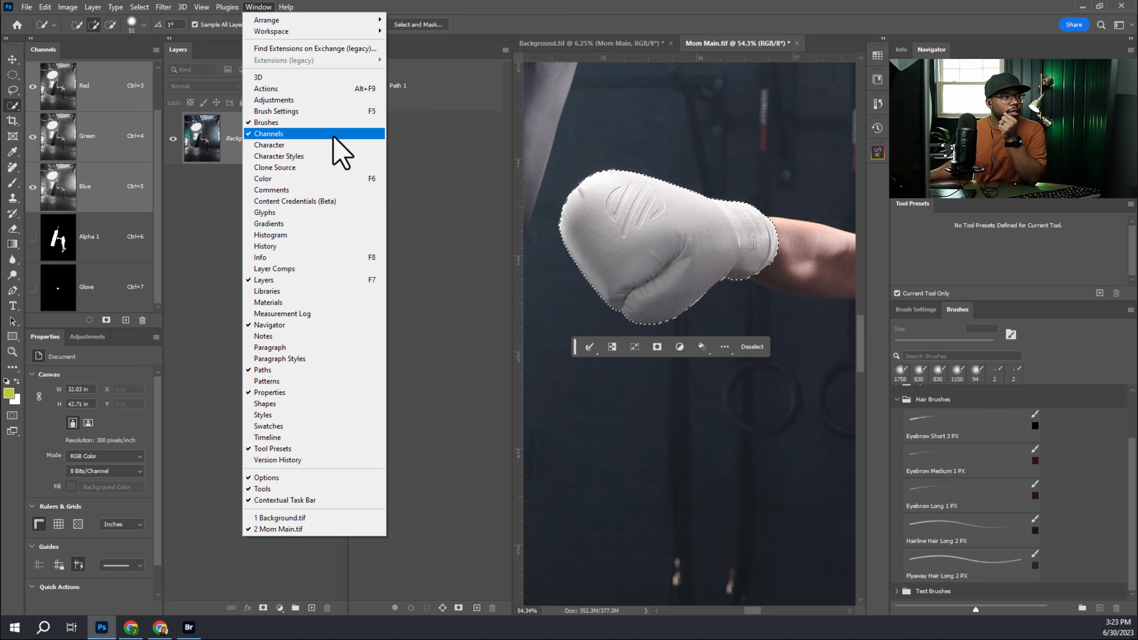
left_click(204, 244)
Step: Display the Glove channel's mask and deselect the glove selection
left_click(132, 287)
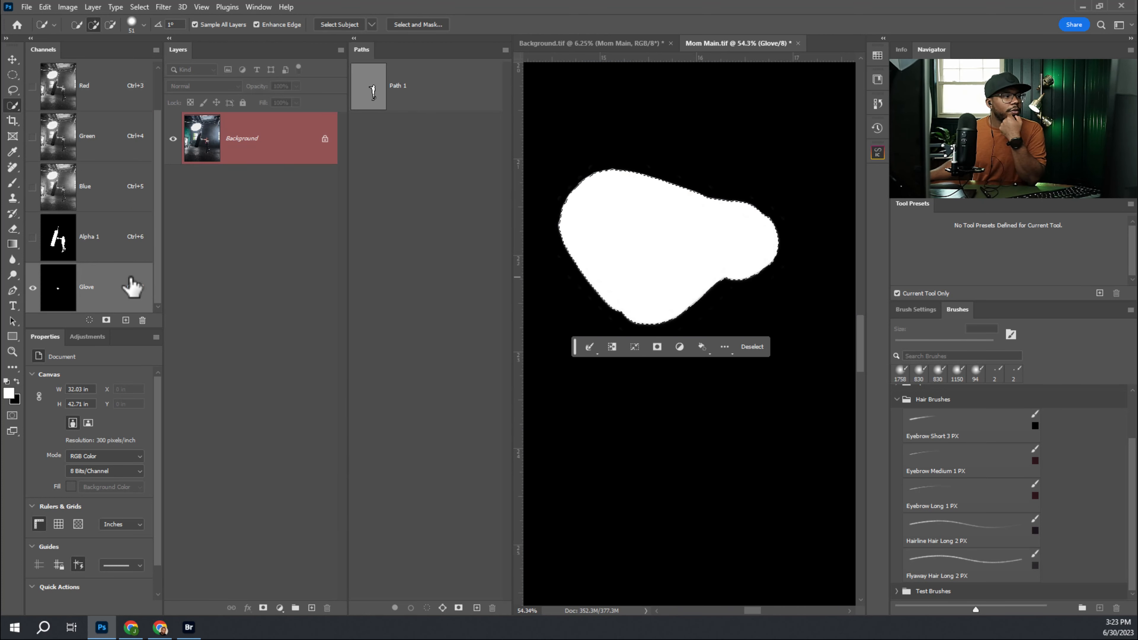
key("ctrl+d")
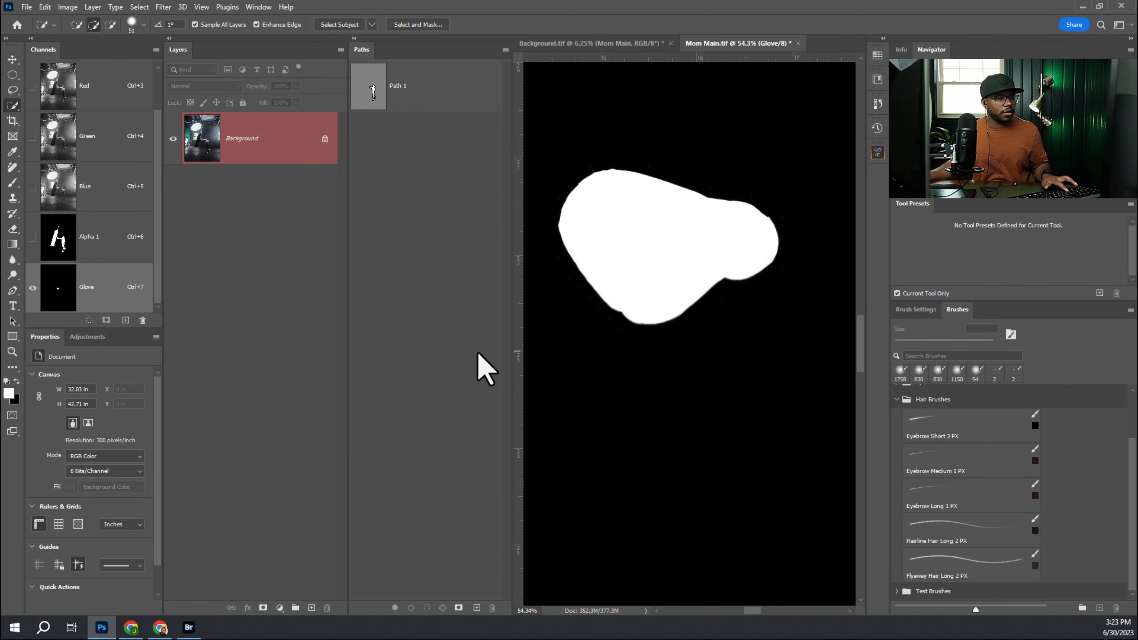
scroll(745, 257, "down", 5)
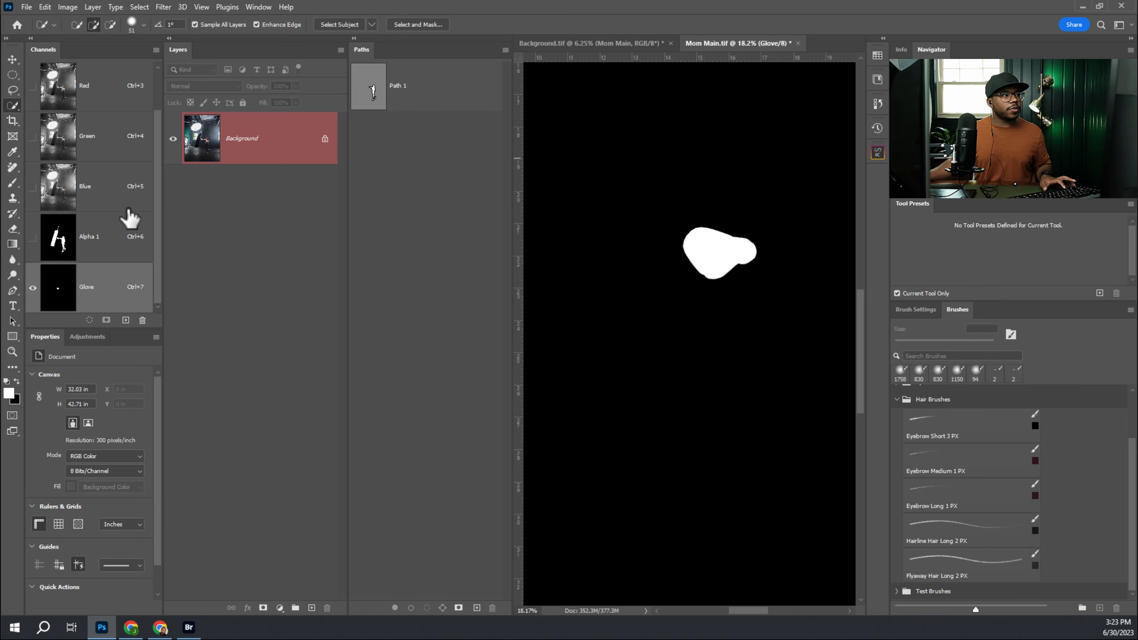
Step: View the individual blue, green and red channels, then return to the RGB composite
left_click_drag(159, 232, 159, 162)
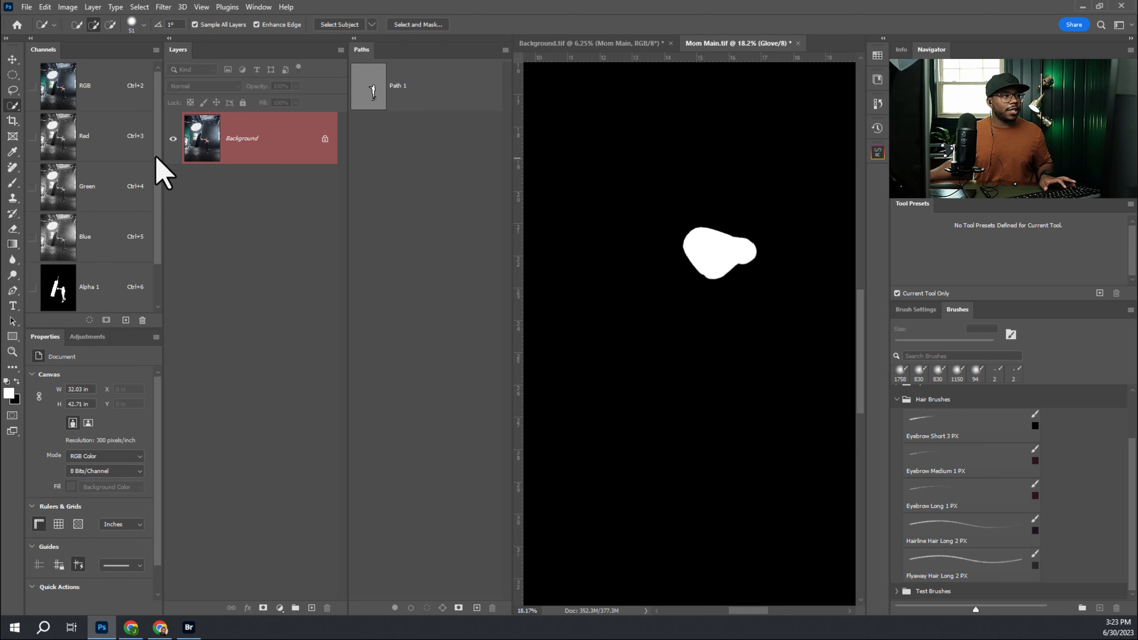
left_click(121, 254)
left_click(113, 192)
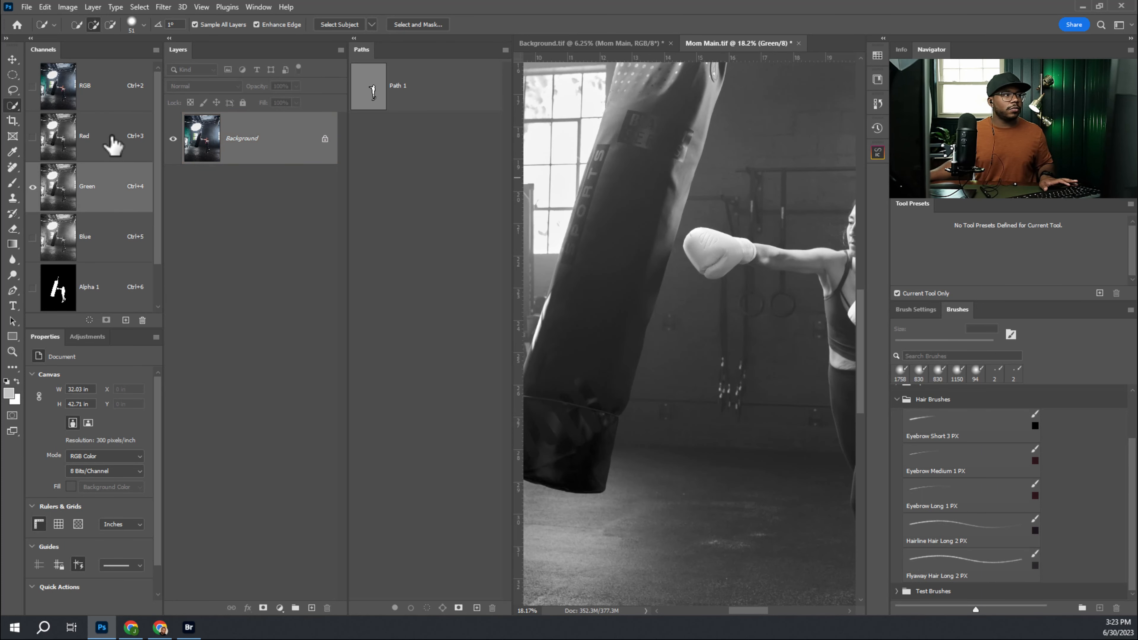
left_click(113, 119)
left_click(109, 92)
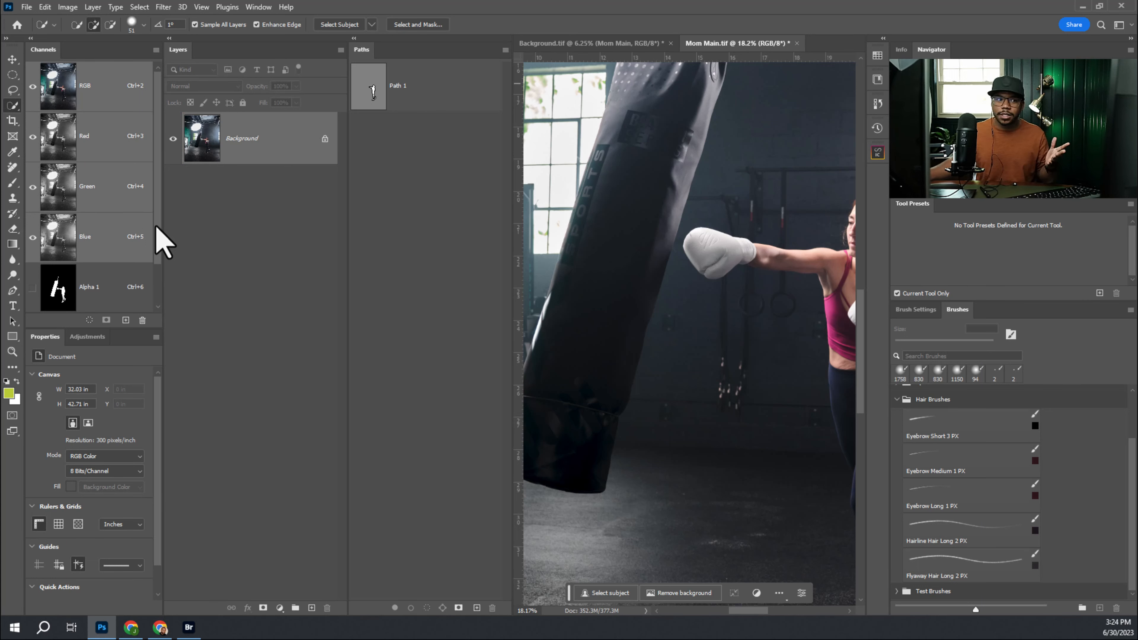
Step: Load the Glove channel as a selection and return to the RGB composite
scroll(160, 247, "down", 2)
left_click(107, 301)
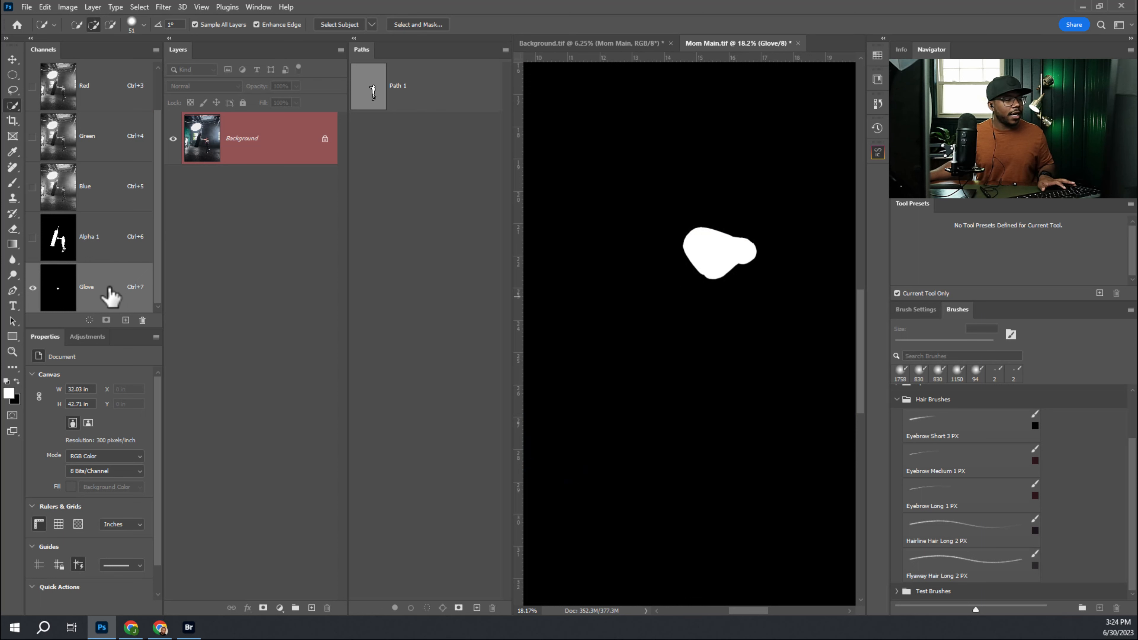
left_click_drag(110, 294, 55, 290)
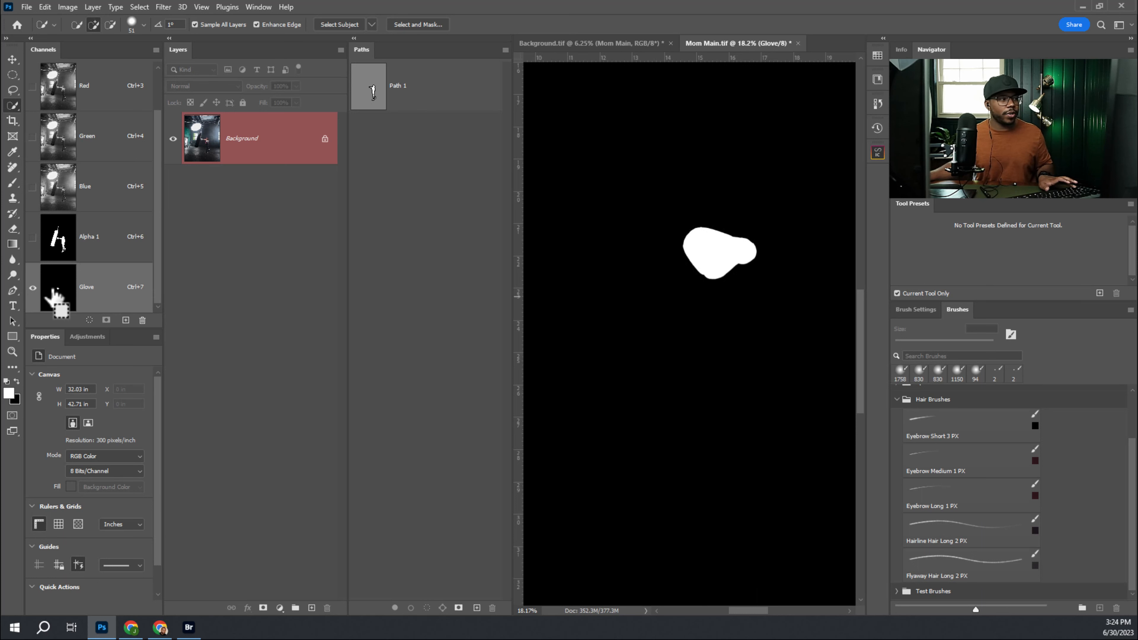
left_click(53, 291, "ctrl")
left_click_drag(711, 234, 740, 242)
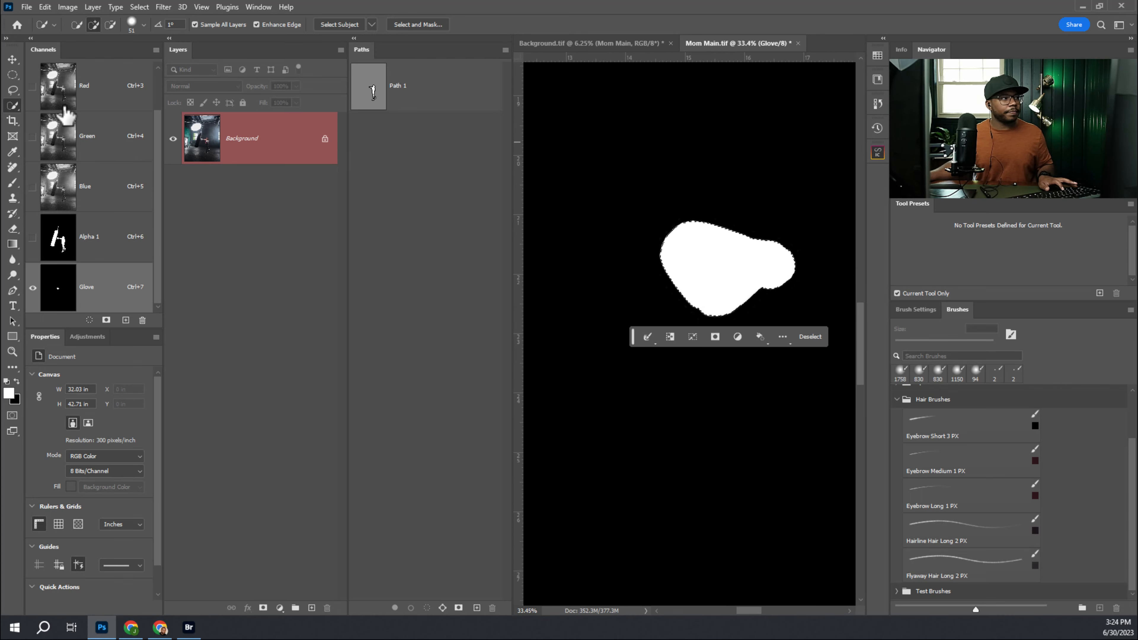
scroll(109, 177, "up", 1)
left_click(103, 86)
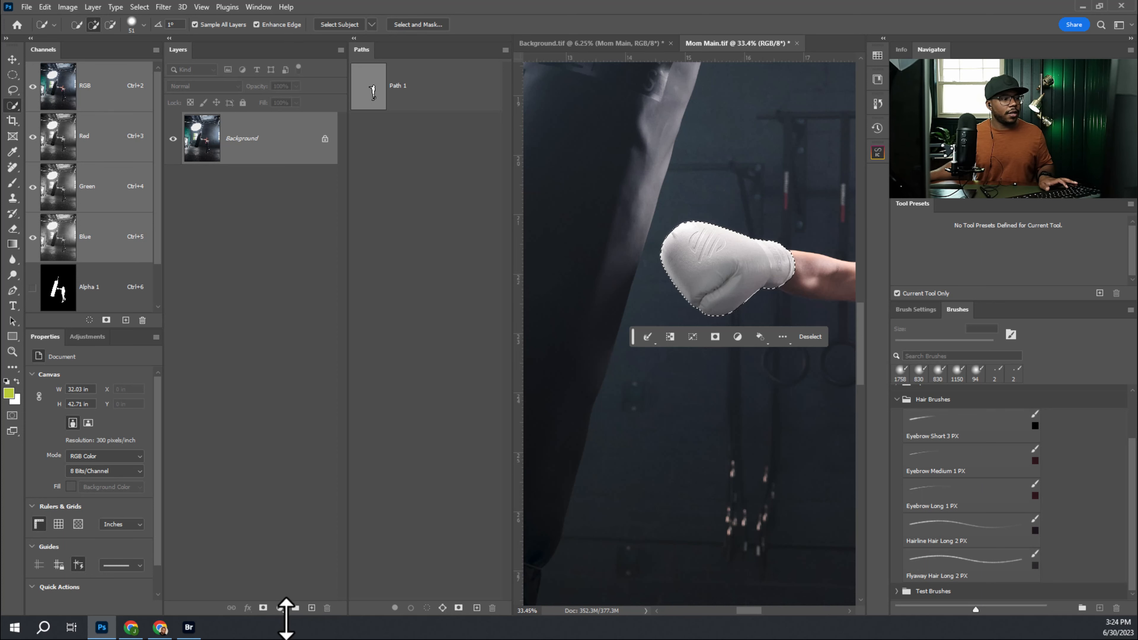
Step: Add a layer mask from the glove selection to the photo layer and examine the isolated glove's edges
left_click(263, 608)
mouse_move(693, 272)
left_mouse_down()
mouse_move(673, 281)
mouse_move(808, 262)
left_mouse_up()
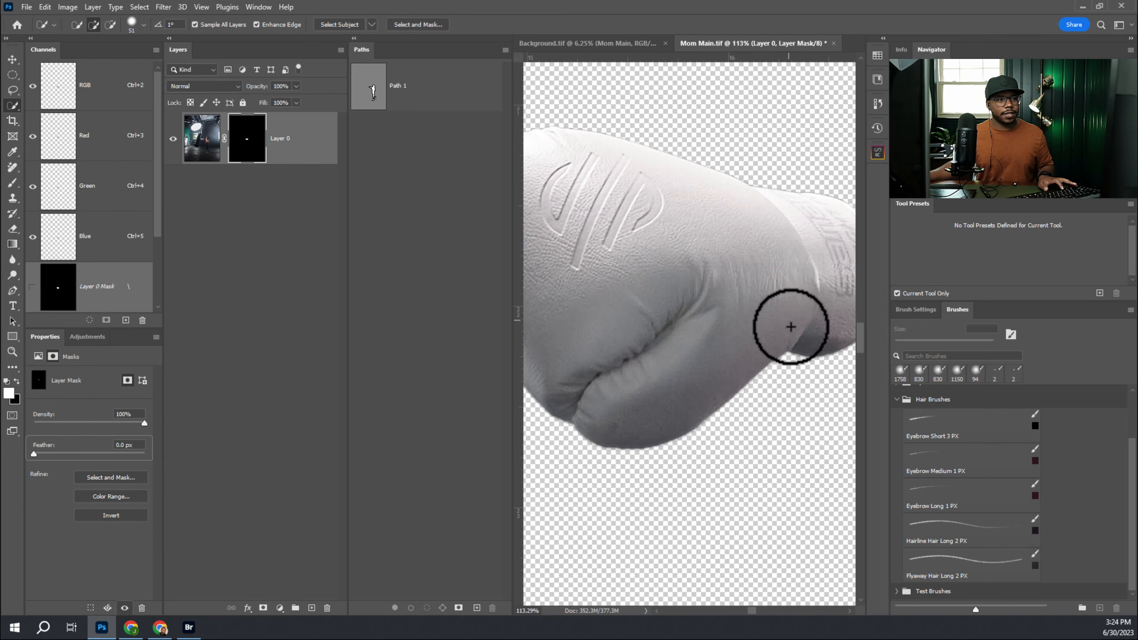
left_click_drag(749, 310, 708, 306)
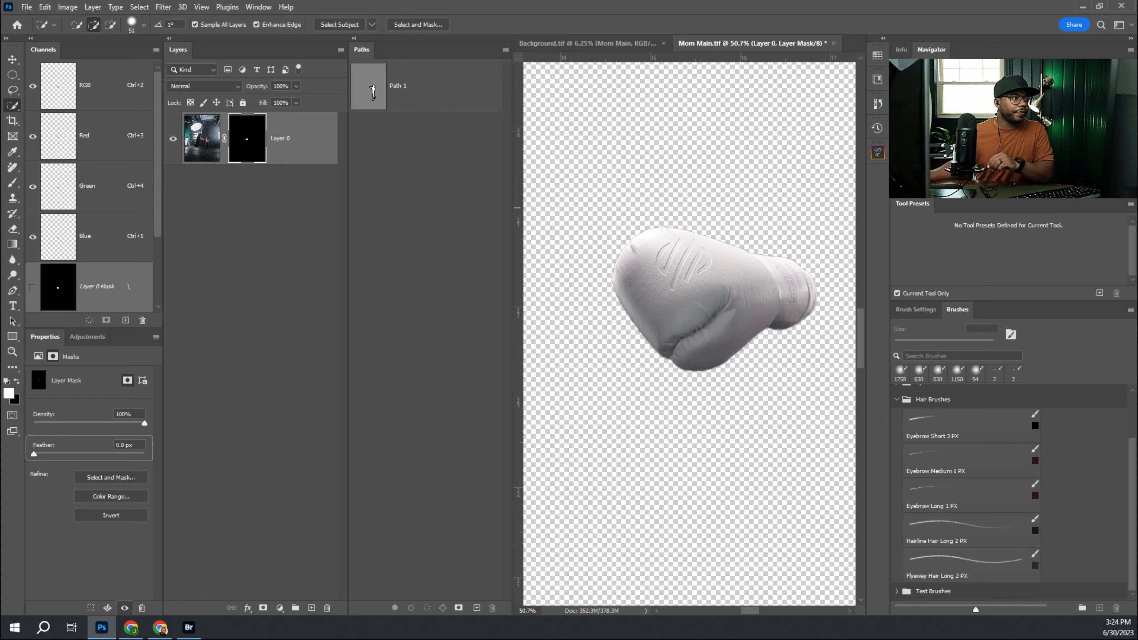
left_click(320, 249)
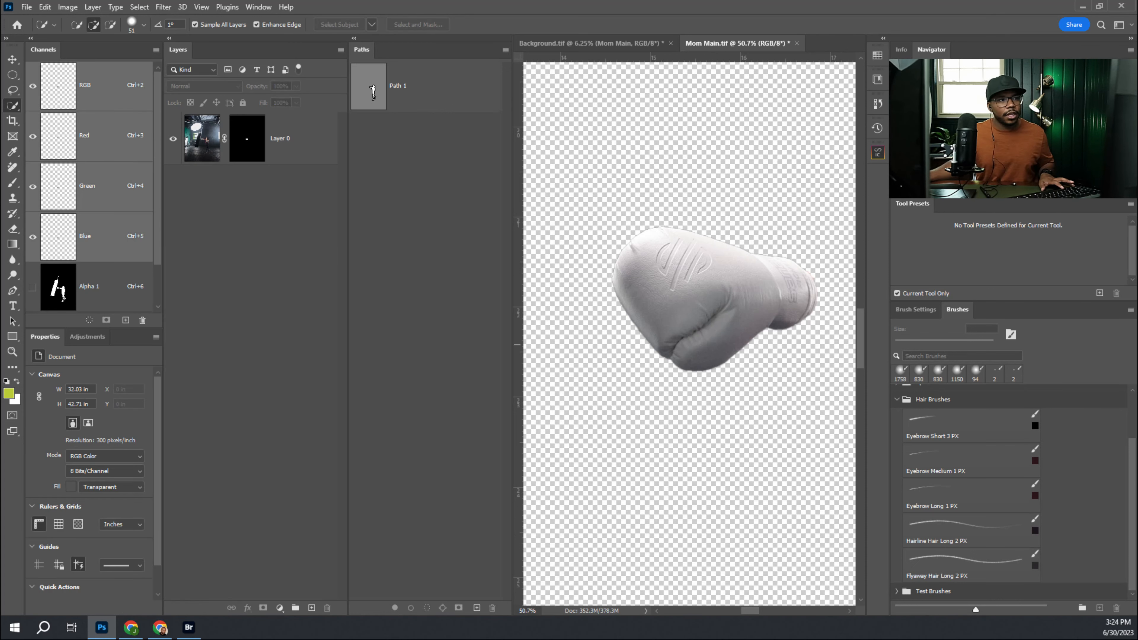
Step: Revert Mom Main.tif to the Deselect history state, undoing the glove selection and layer mask
left_click(878, 127)
left_click(804, 571)
left_click(800, 557)
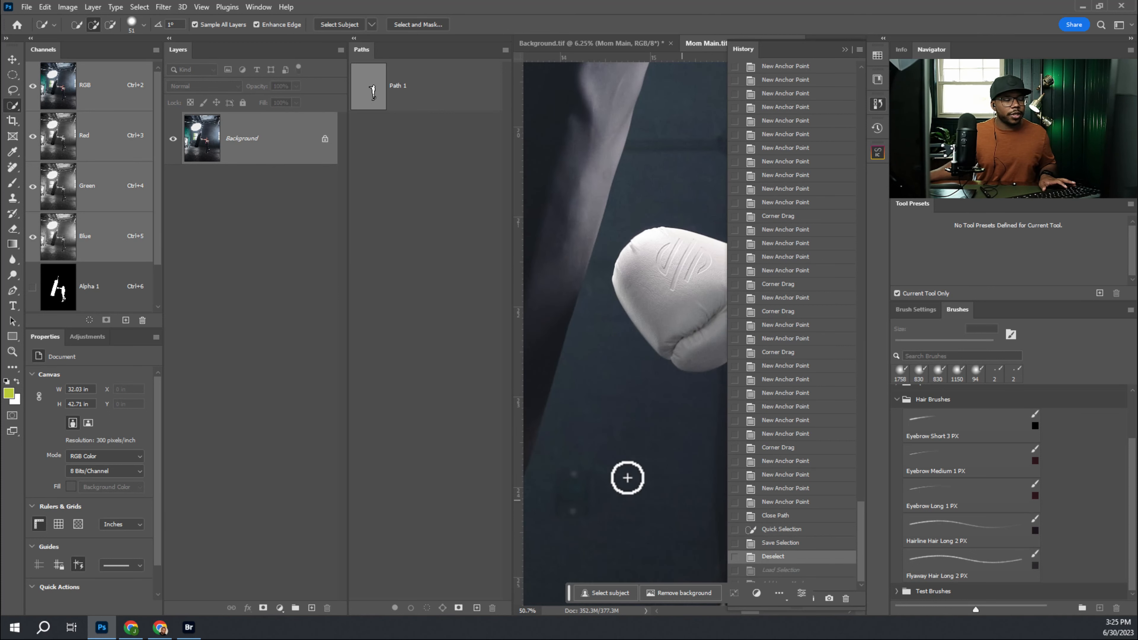
Step: Load Path 1 as a selection around the boxer's body and make more room for the canvas
left_click_drag(680, 393, 539, 445)
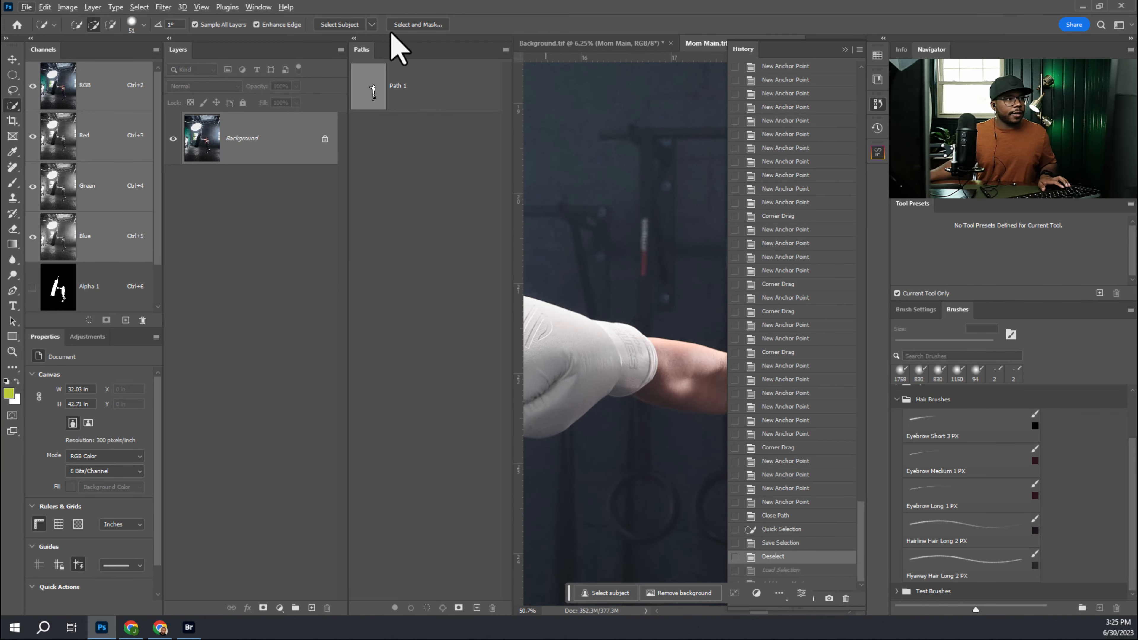
left_click(354, 38)
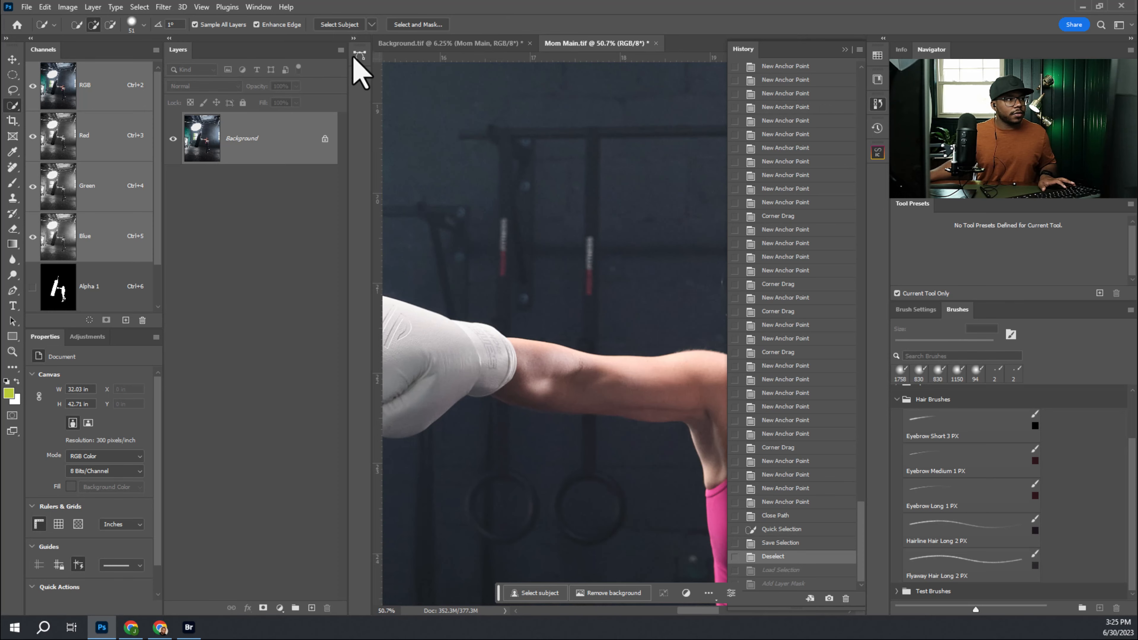
left_click_drag(651, 392, 475, 305)
left_click_drag(545, 321, 521, 199)
left_click(360, 55)
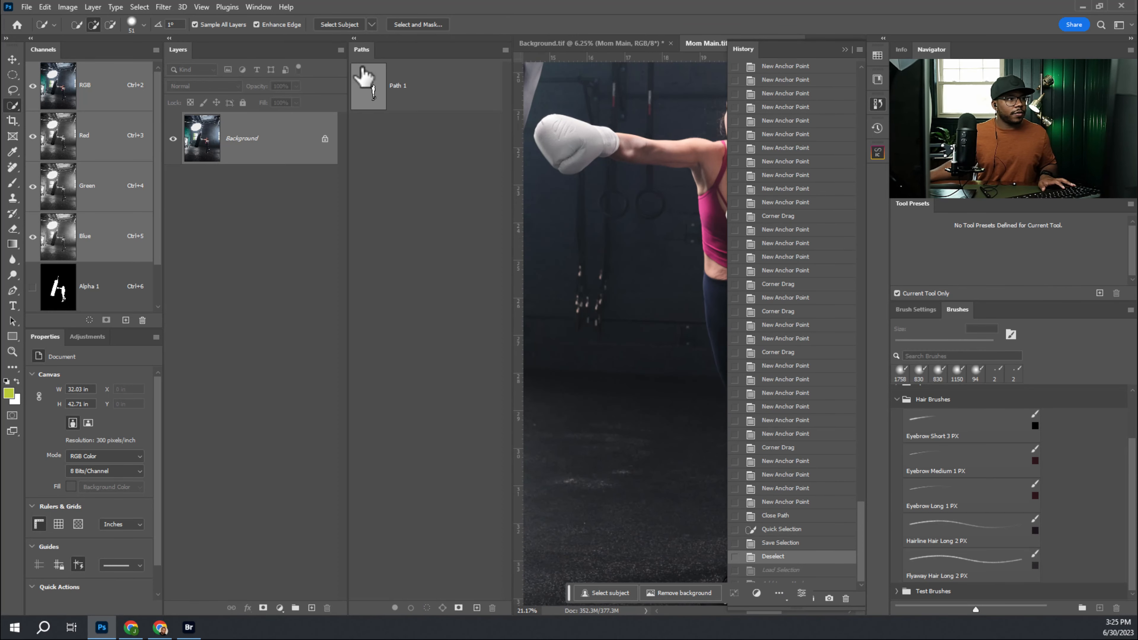
left_click(381, 115, "ctrl")
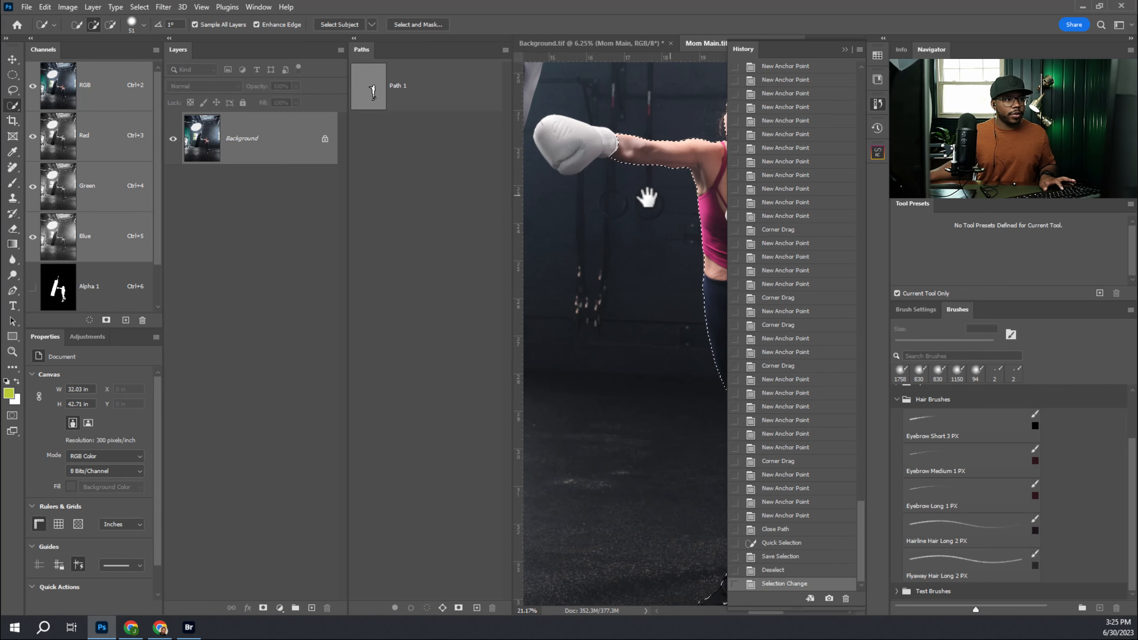
left_click_drag(661, 191, 515, 244)
left_click_drag(606, 400, 642, 341)
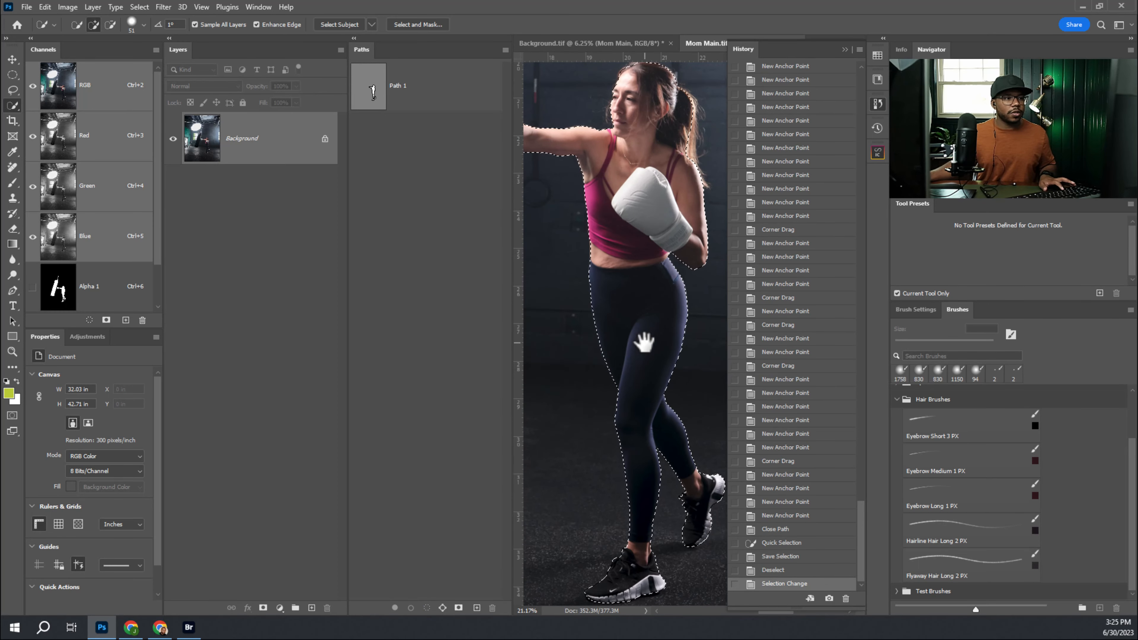
key("ctrl+minus")
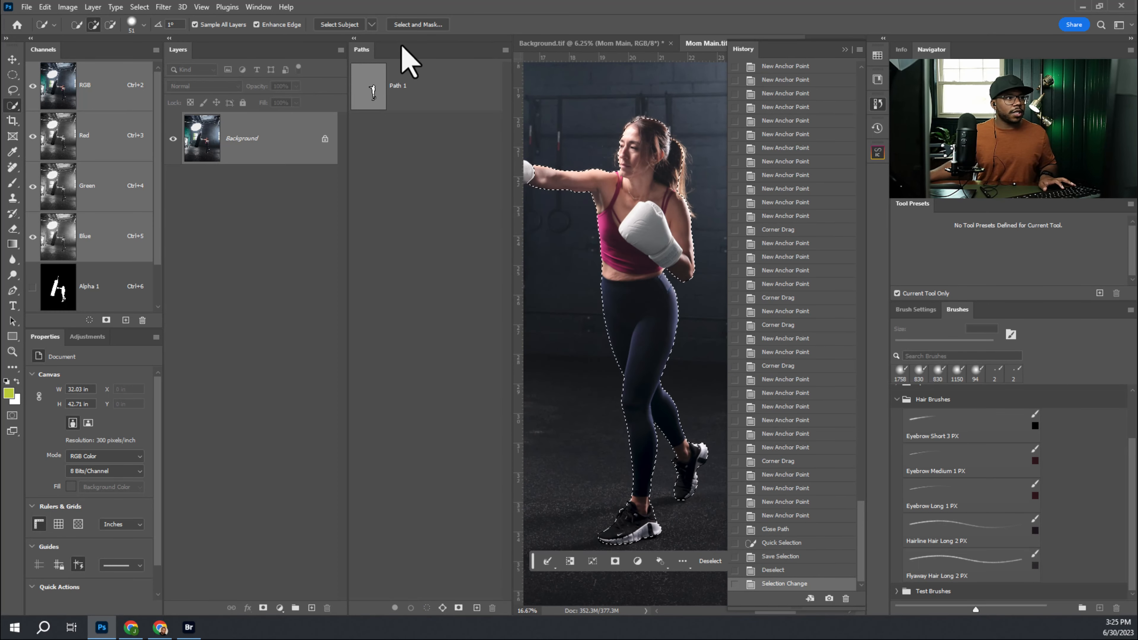
left_click(354, 38)
left_click_drag(516, 265, 628, 285)
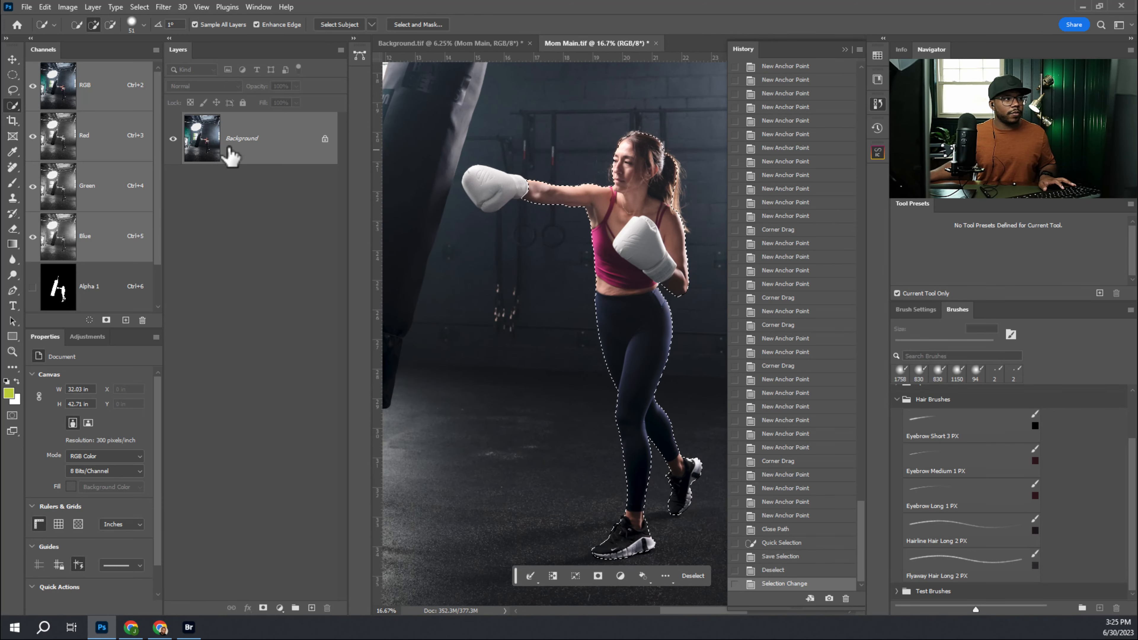
left_click(360, 56)
left_click(394, 95, "ctrl")
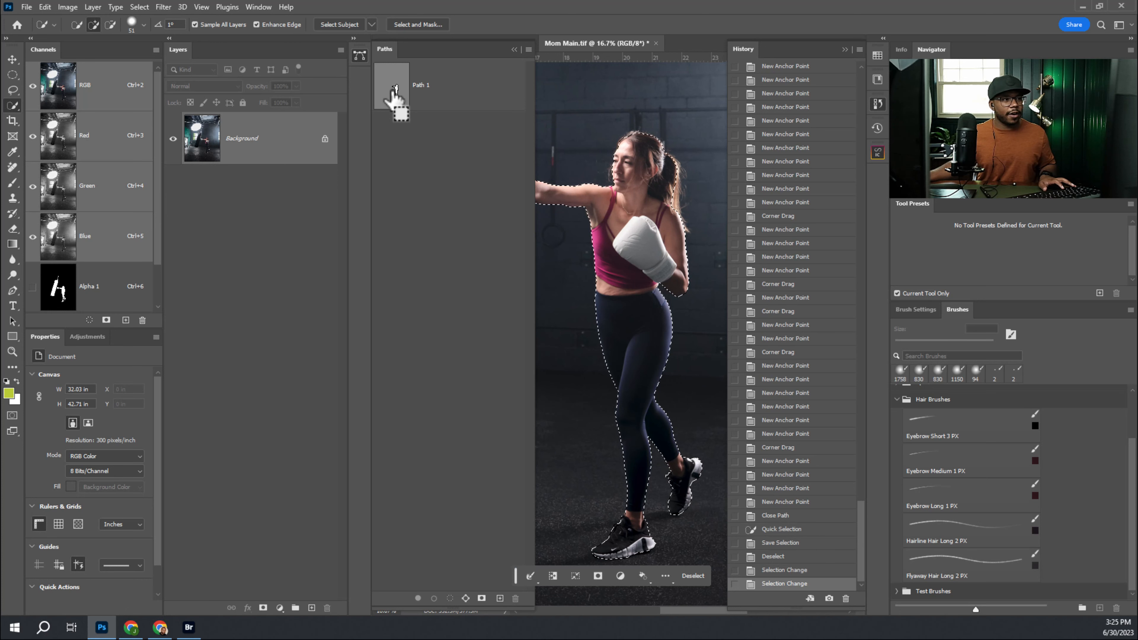
left_click(360, 56)
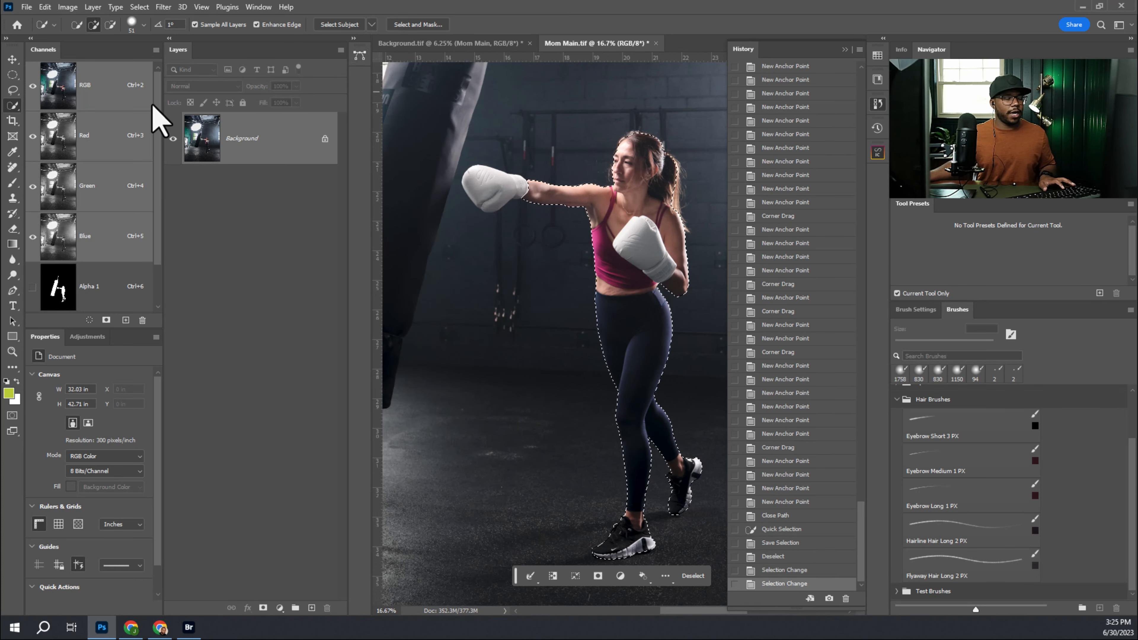
Step: Add the Glove channel to the active body selection and return to the RGB composite
scroll(158, 155, "down", 1)
scroll(160, 152, "down", 1)
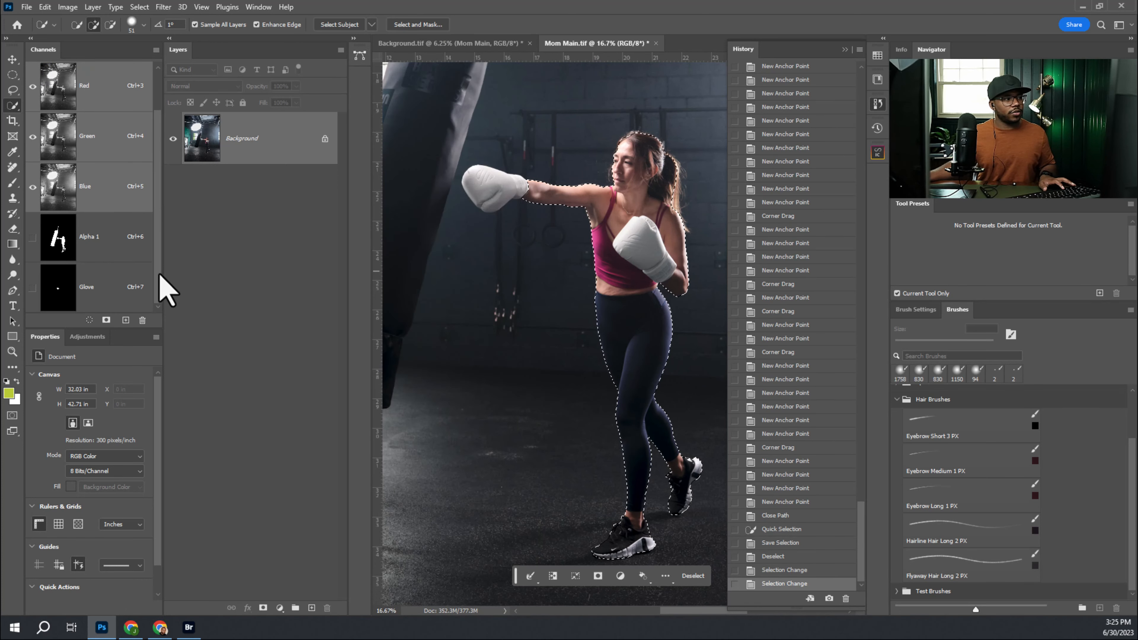
left_click(57, 309)
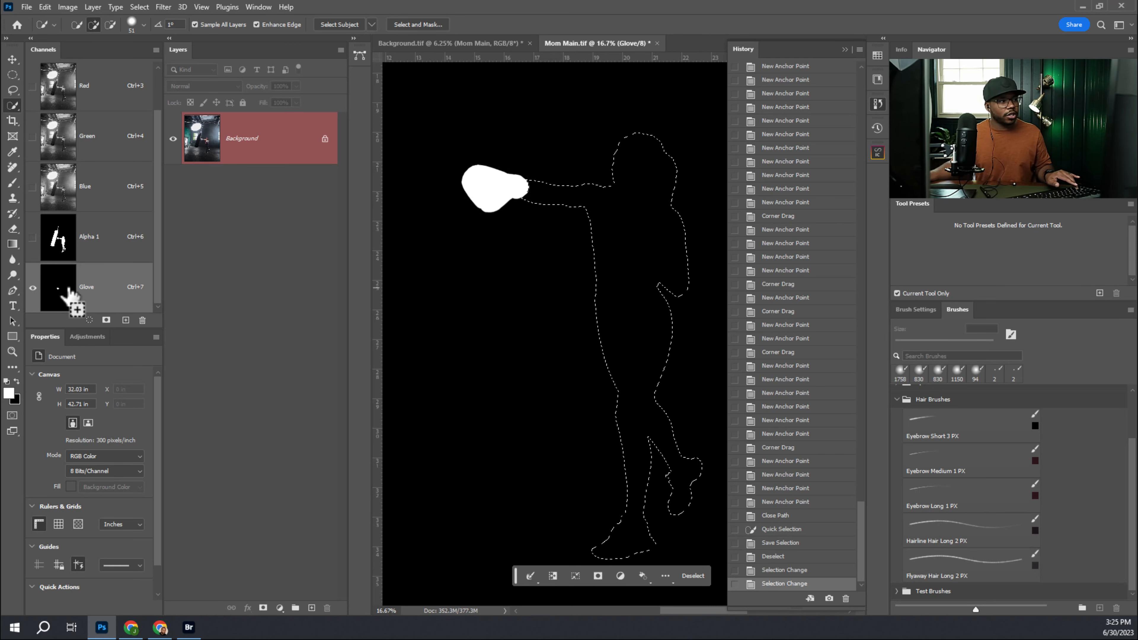
left_click(68, 291, "ctrl+shift")
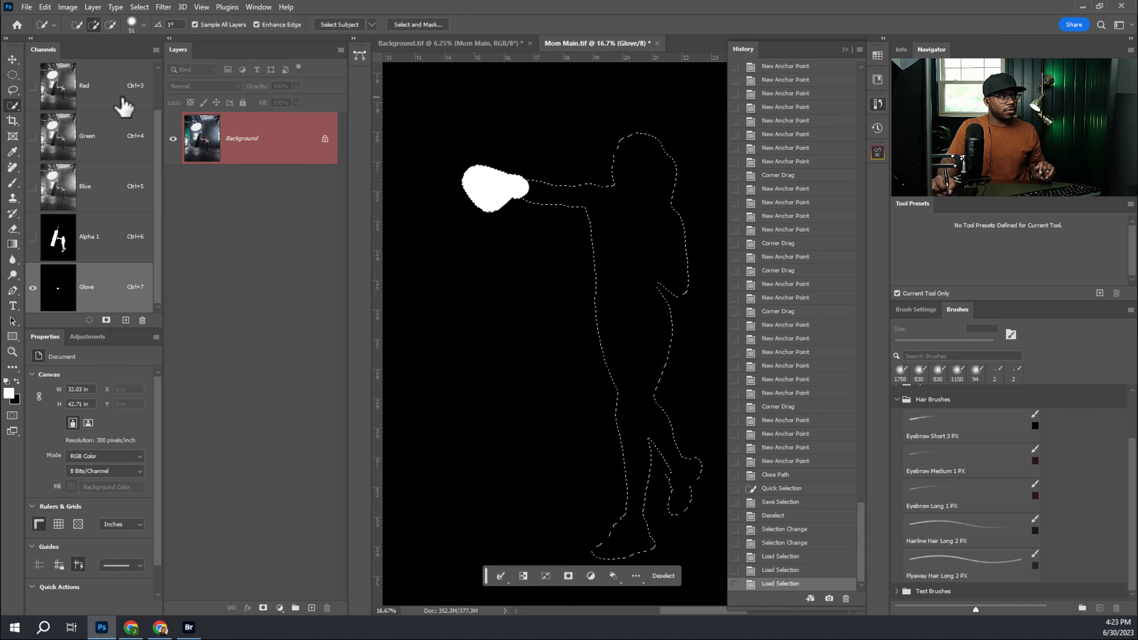
left_click(123, 106)
scroll(125, 99, "up", 1)
left_click(130, 92)
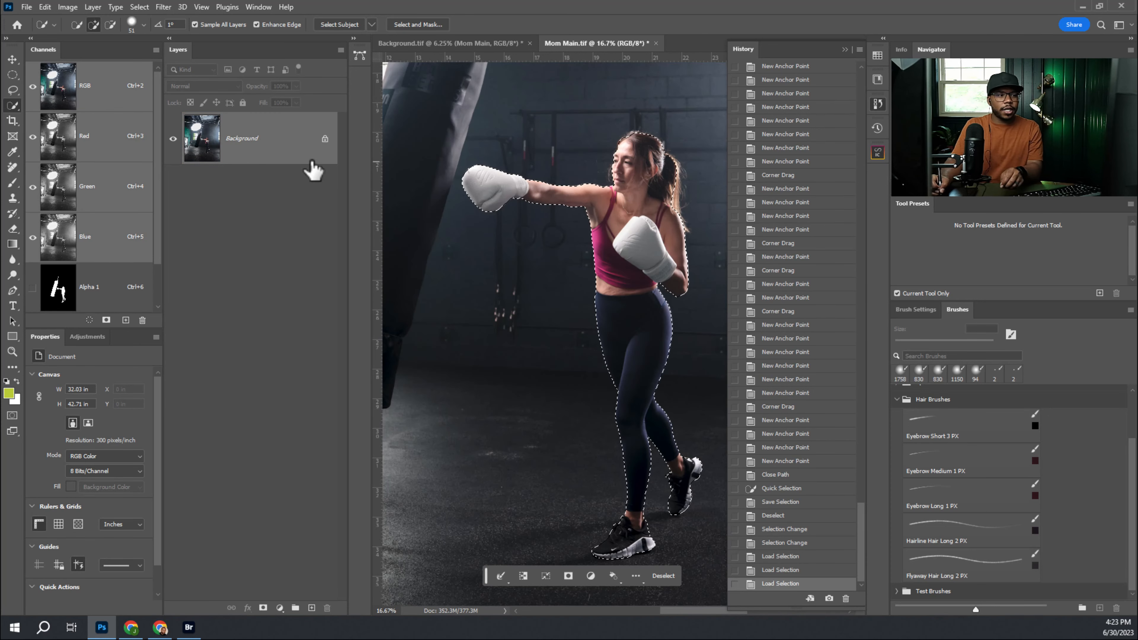
Step: Open the combined boxer selection in Select and Mask and set Smooth to 2 and Feather to 0.4 px
left_click(412, 28)
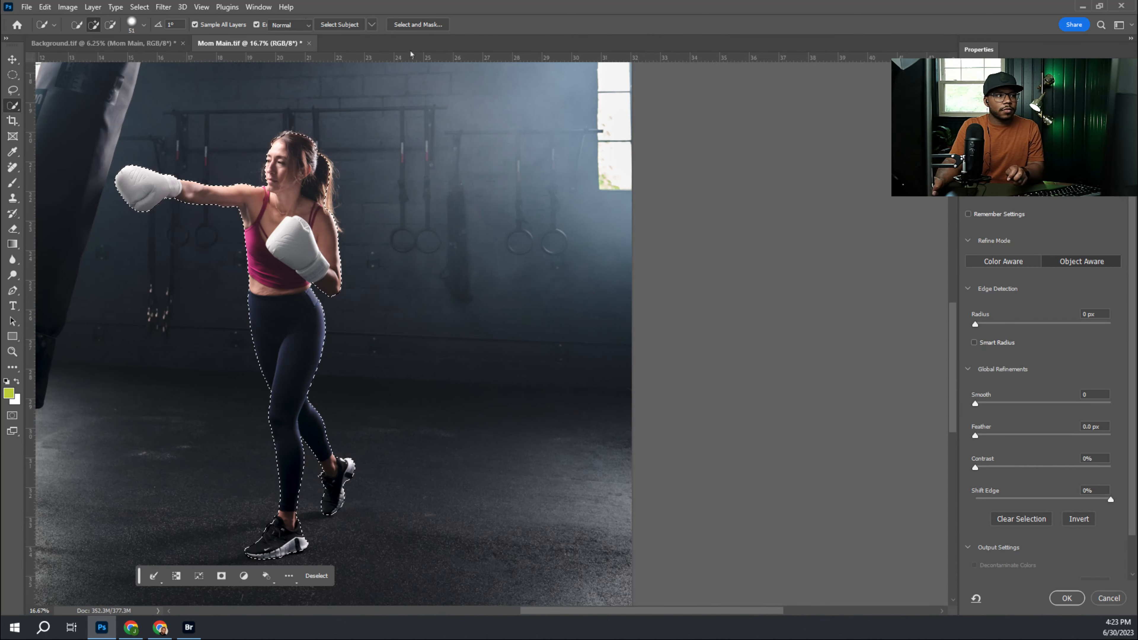
left_click_drag(976, 405, 958, 369)
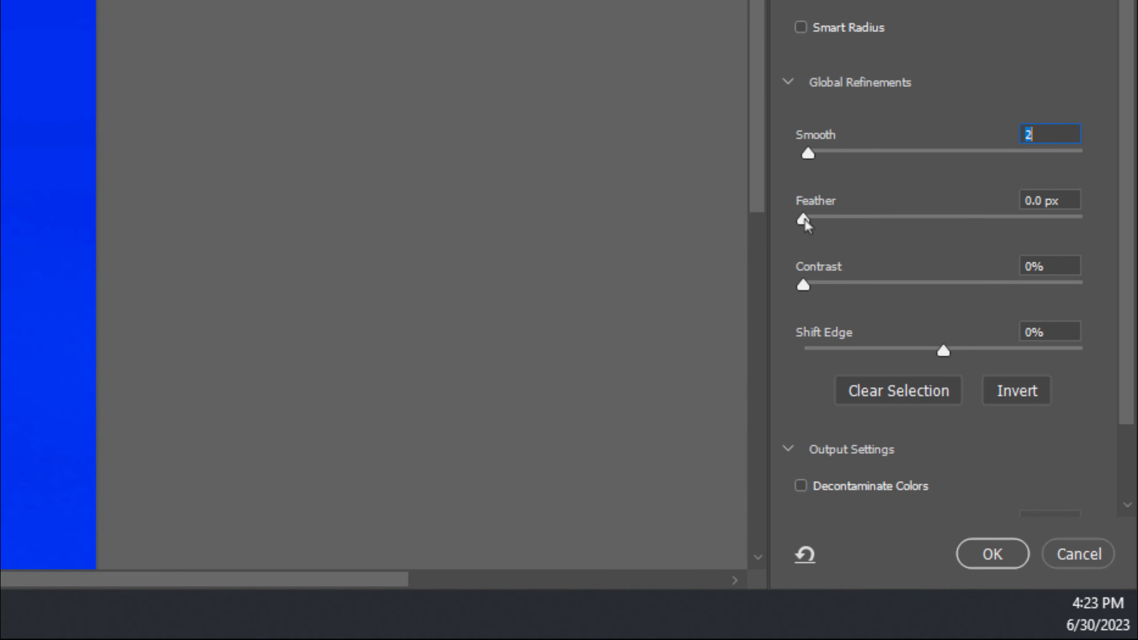
left_click(809, 219)
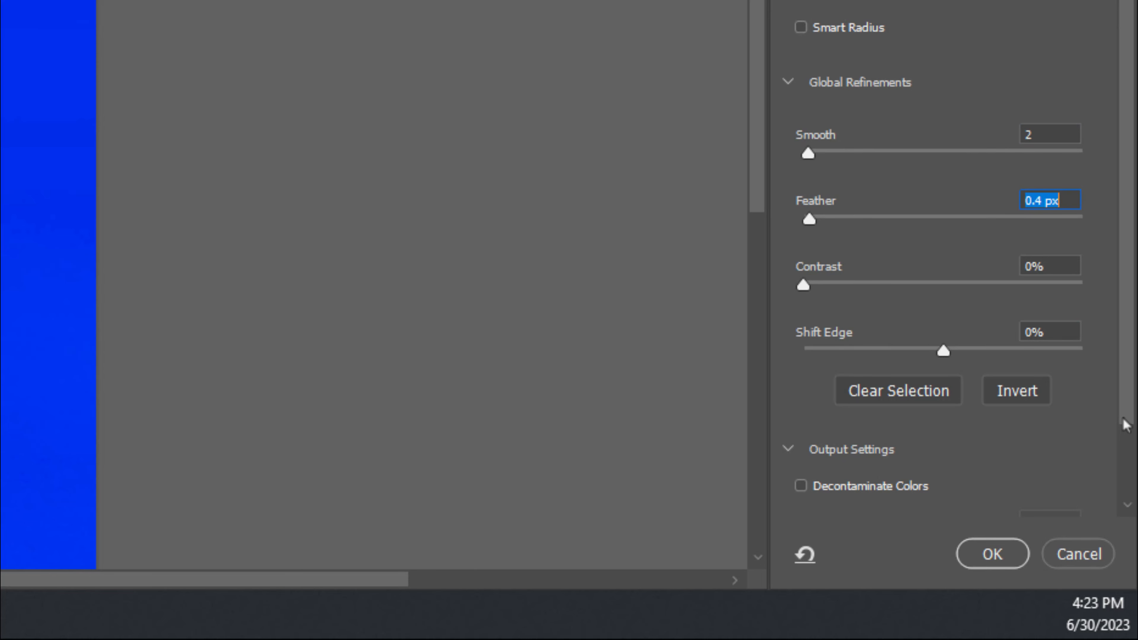
Step: Output the refined selection as a New Layer with Layer Mask
scroll(1125, 424, "down", 2)
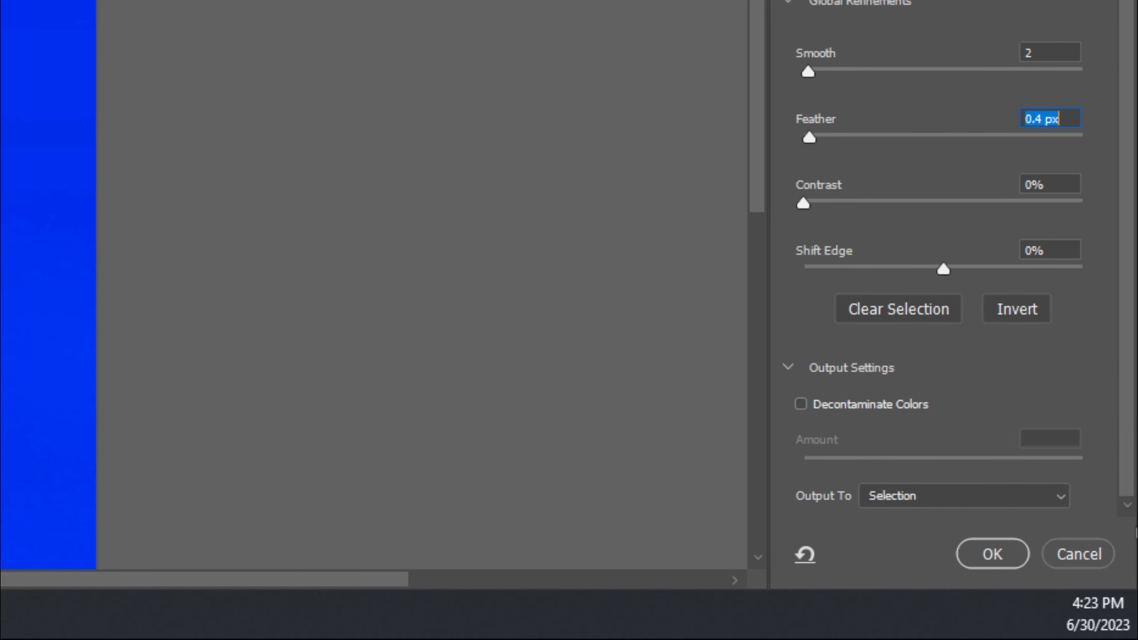
left_click(918, 502)
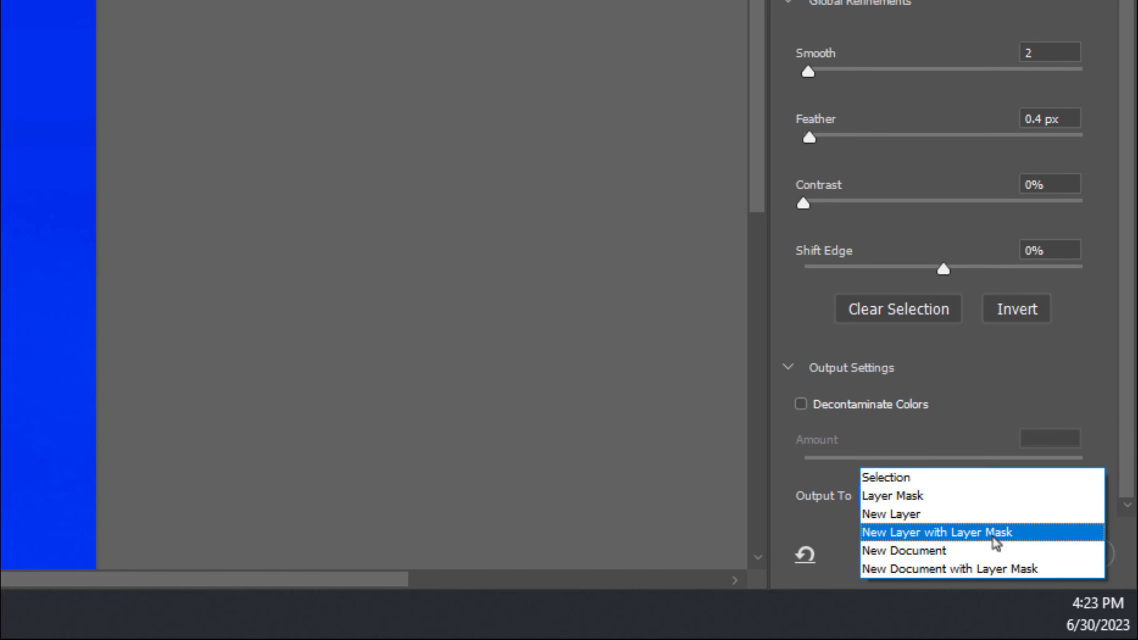
left_click(993, 536)
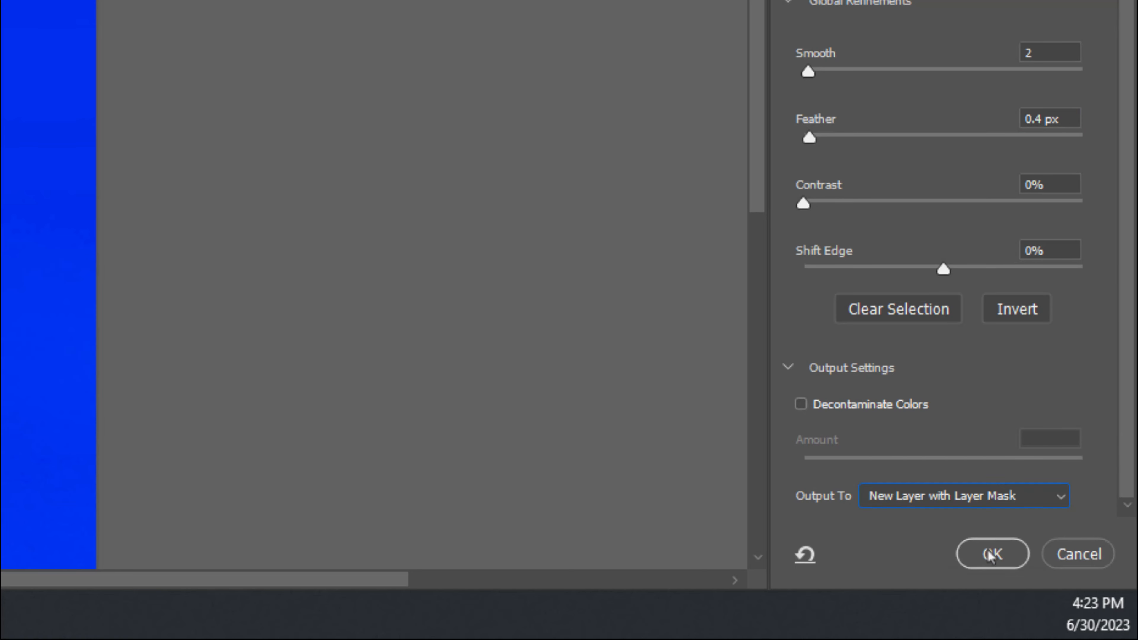
left_click(996, 554)
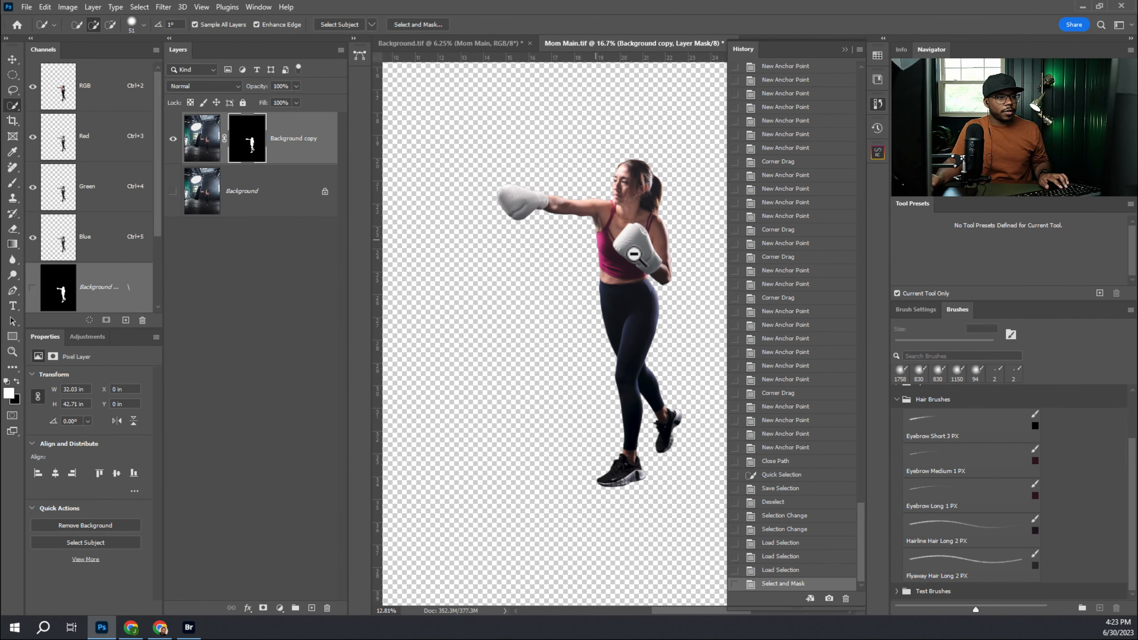
Step: Check the boxer cutout, deselect its layer and save Mom Main.tif
scroll(634, 254, "up", 3)
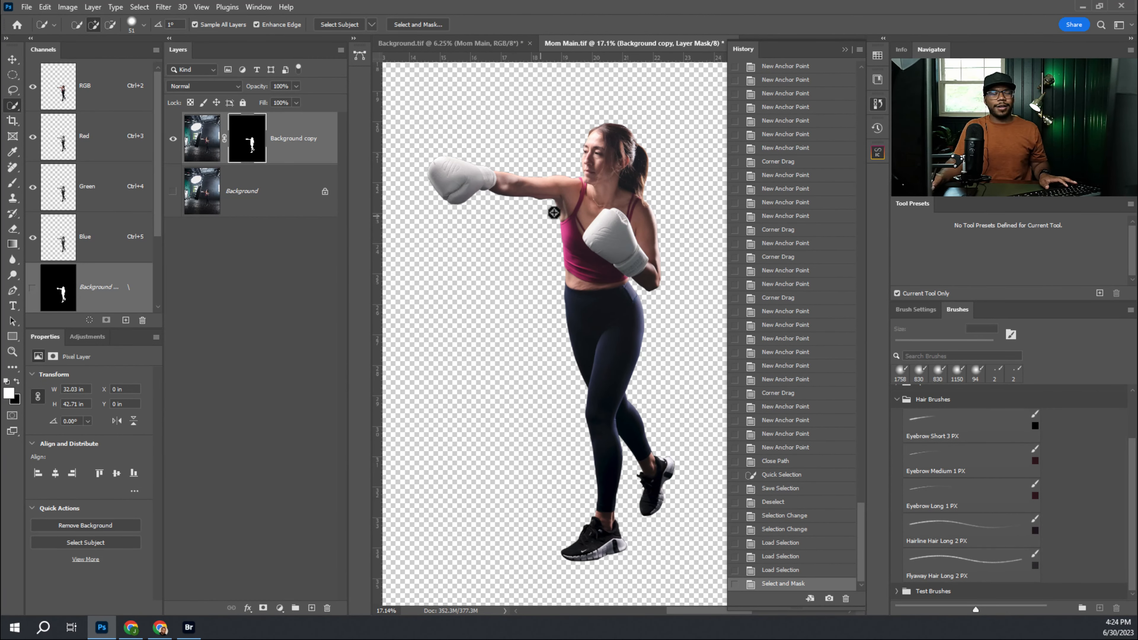
scroll(561, 235, "down", 2)
scroll(558, 234, "down", 3)
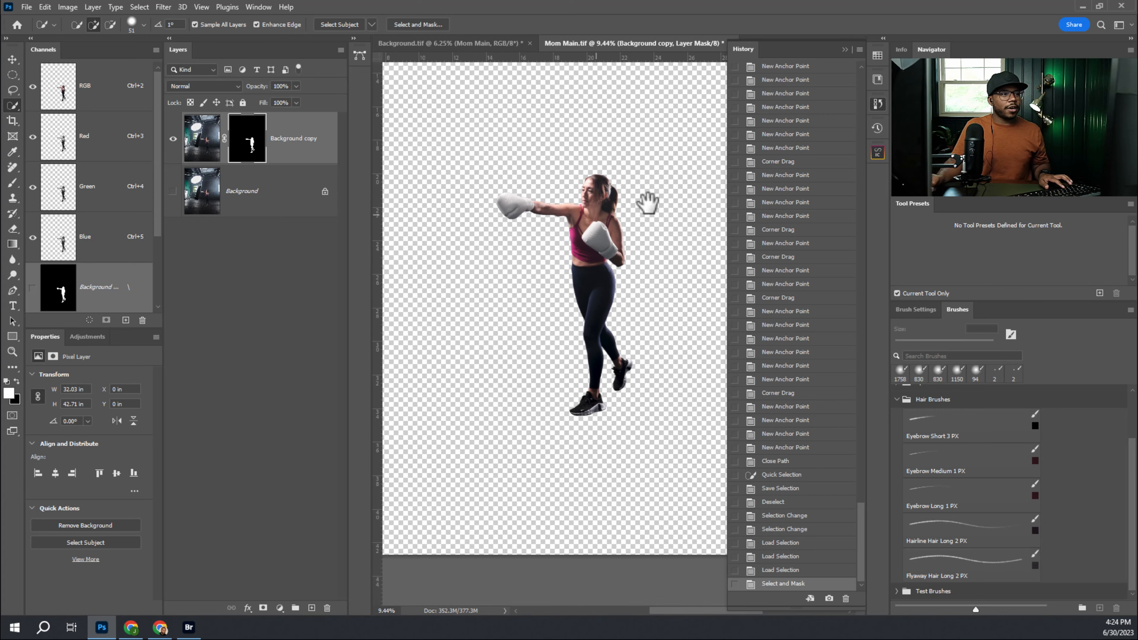
left_click(845, 49)
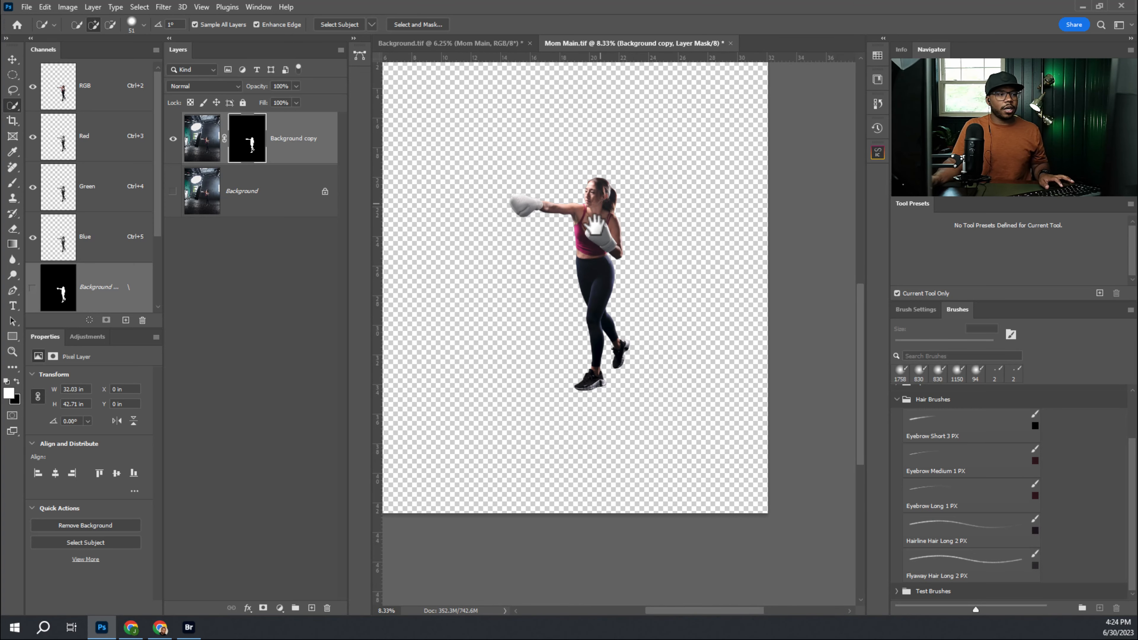
scroll(597, 238, "down", 1)
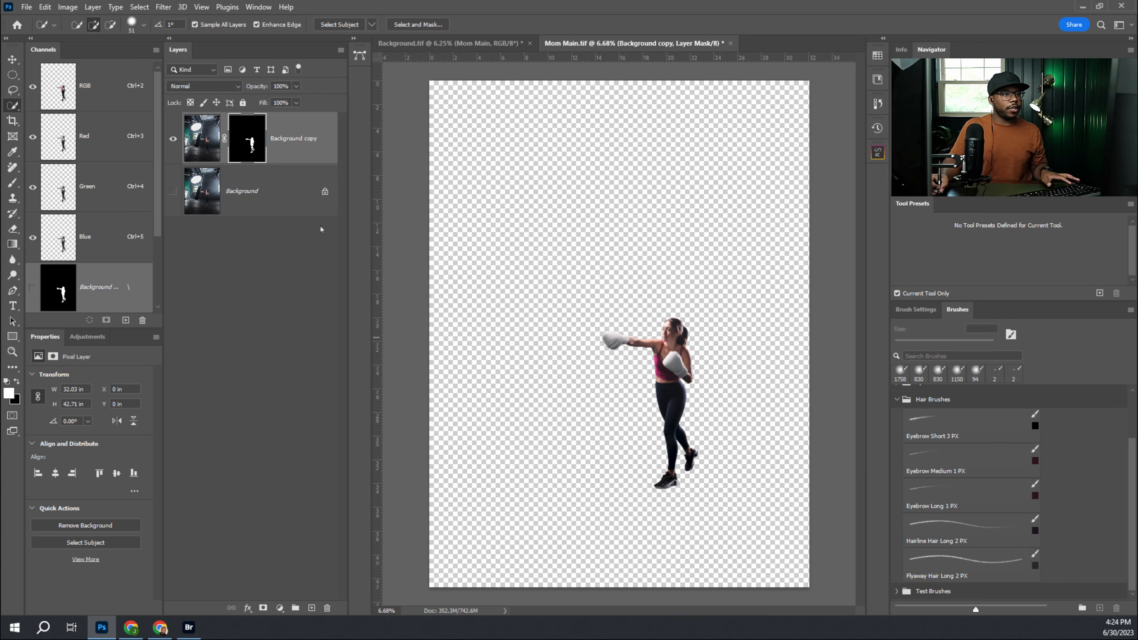
left_click(274, 252)
key("ctrl+s")
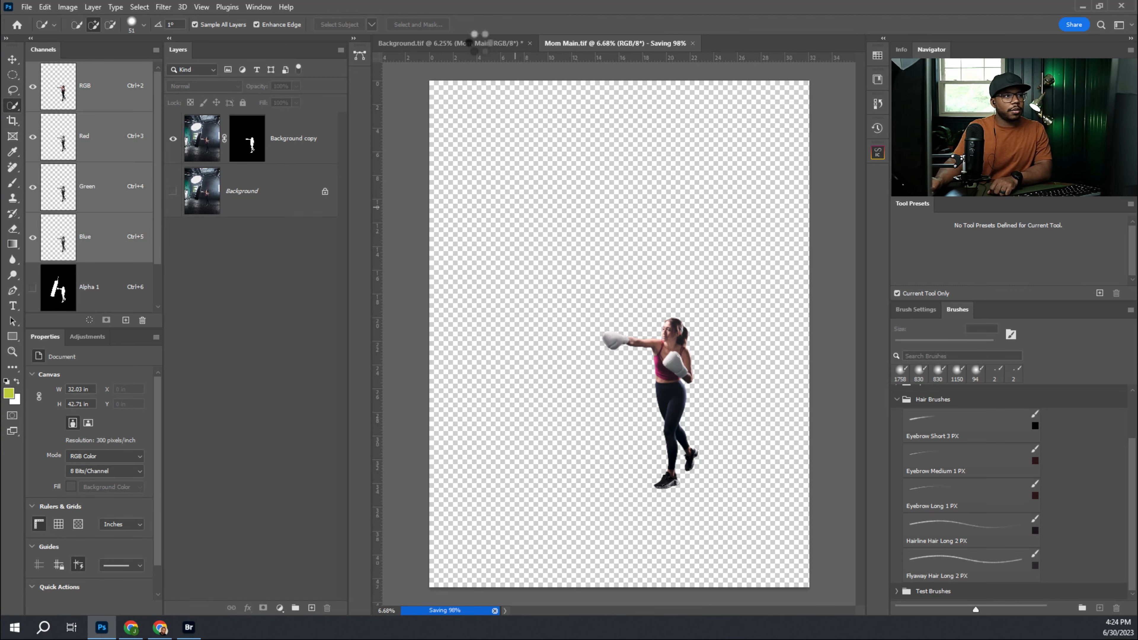
Step: Switch to Background.tif and examine how the linked boxer cutout blends with the gym background
left_click(500, 41)
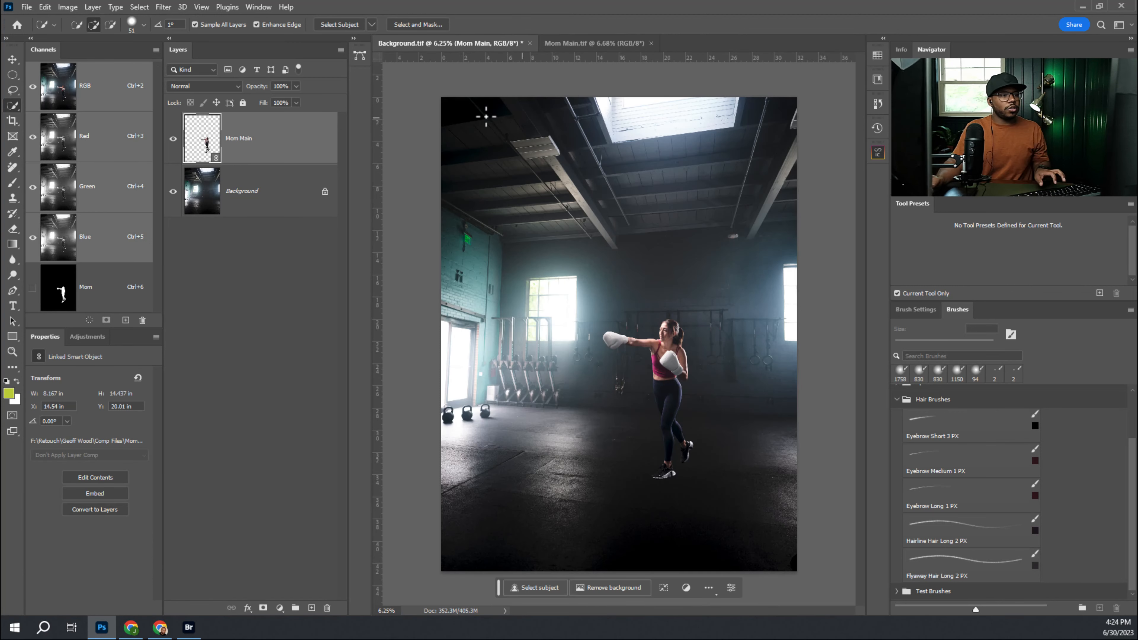
left_click_drag(715, 433, 736, 379)
left_click_drag(722, 334, 706, 488)
left_click_drag(685, 327, 664, 453)
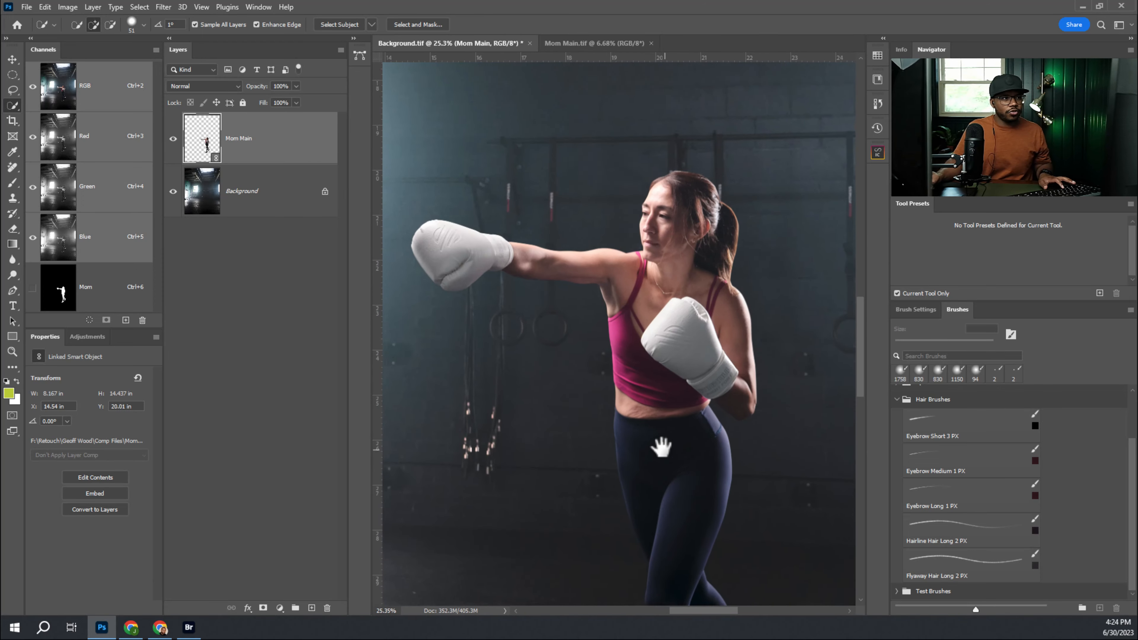
left_click_drag(714, 410, 706, 371)
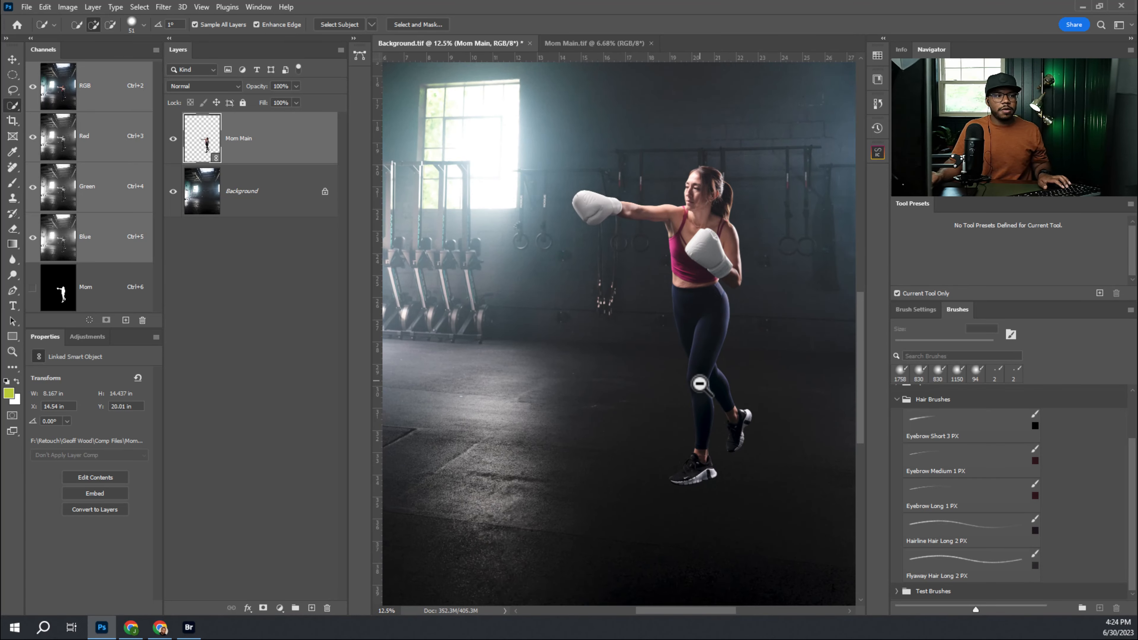
left_click(700, 381, "alt")
left_click(711, 365, "alt")
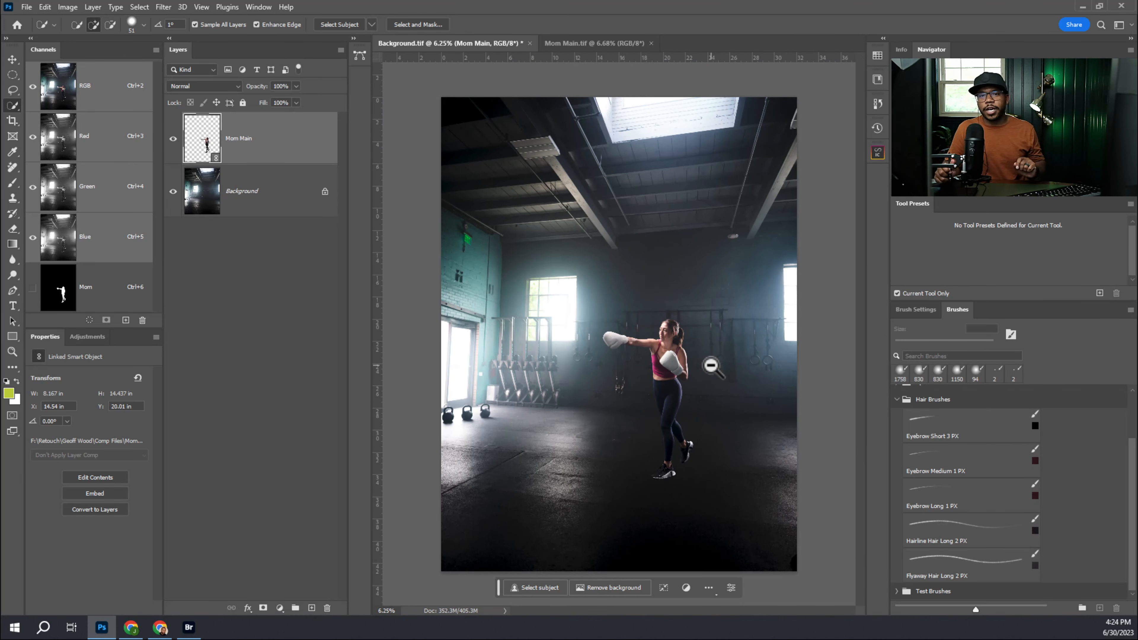